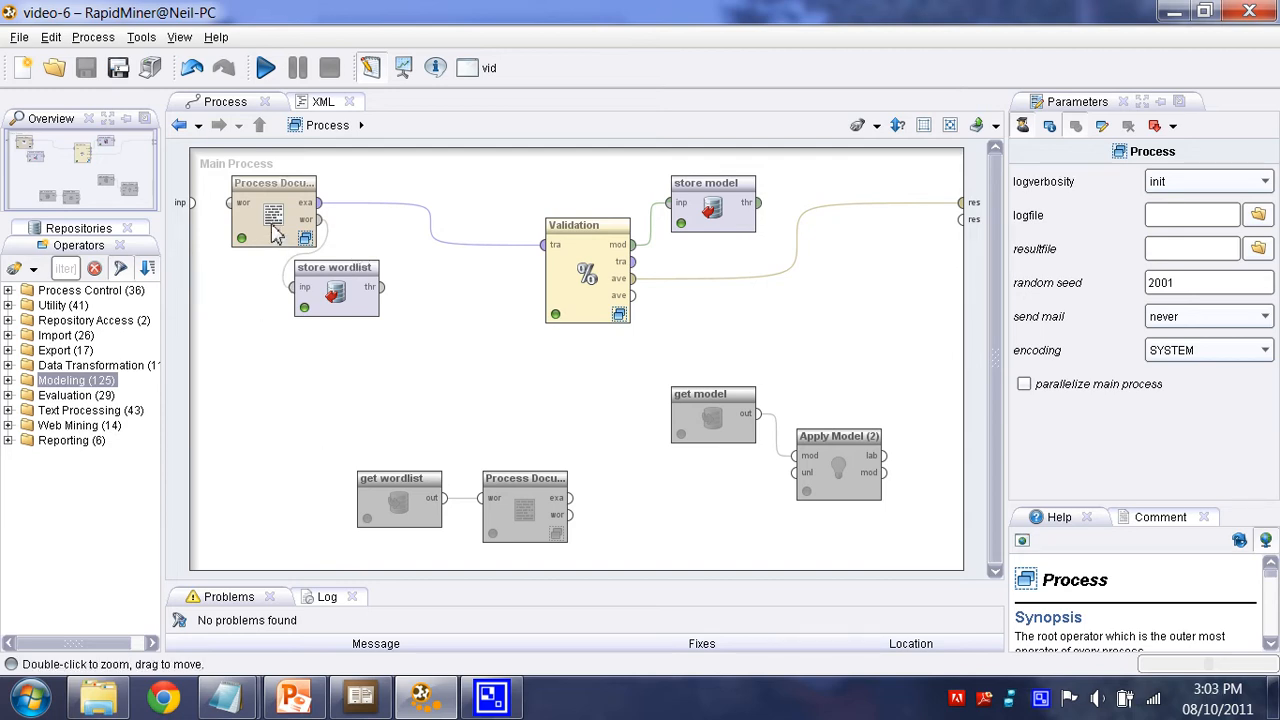
Inspect the training Process Documents operator's subprocess, reviewing its case, tokenizing, stopword, stemming and n-gram operators, and return to the main process.
click(272, 230)
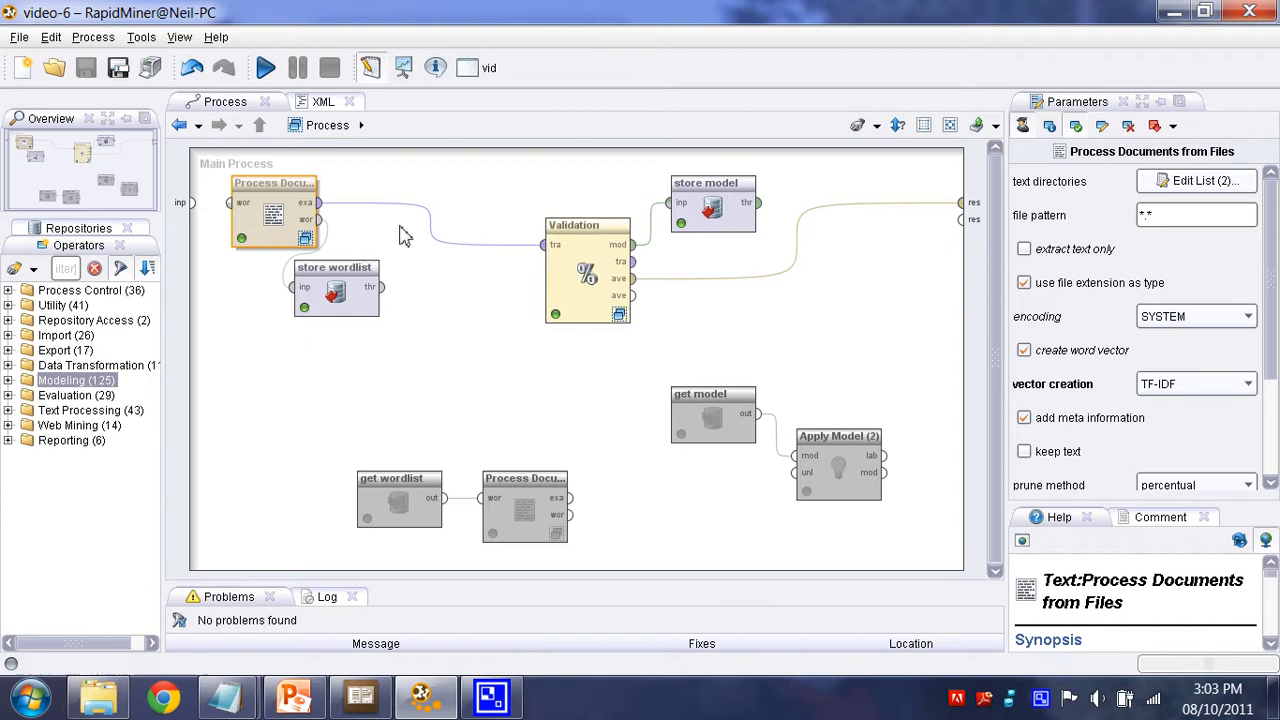
double_click(278, 228)
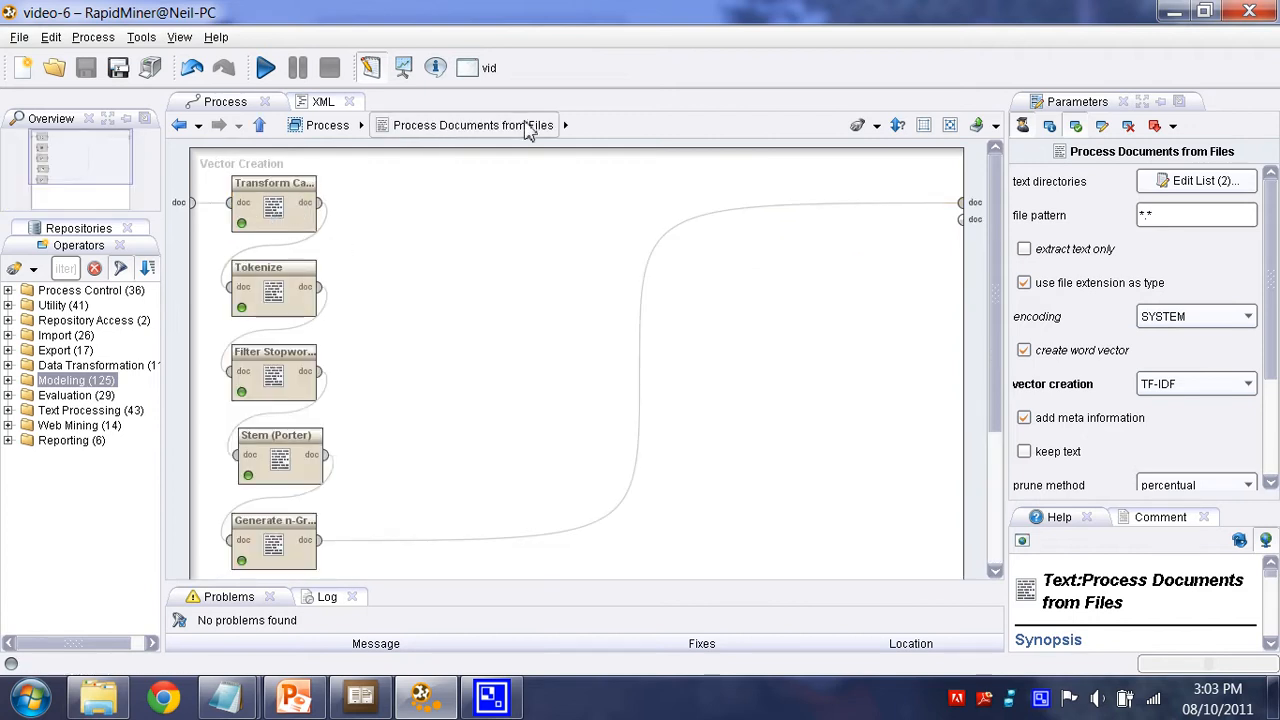
click(276, 216)
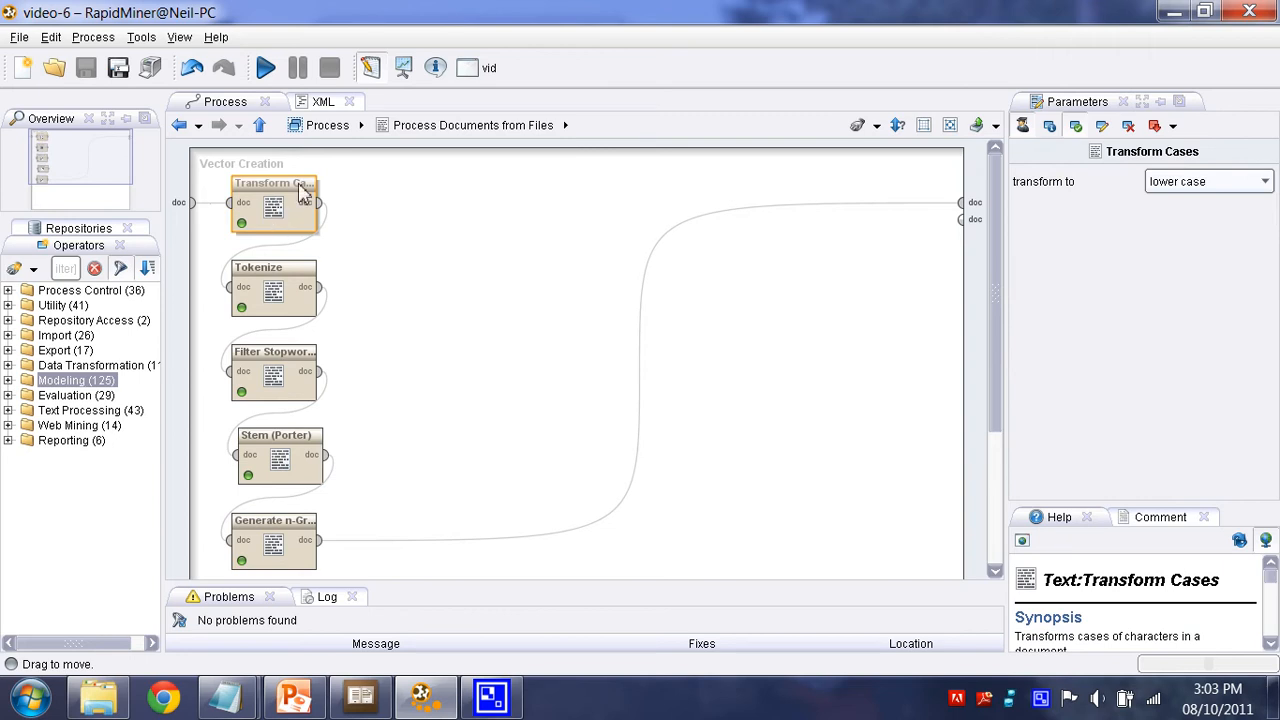
click(273, 290)
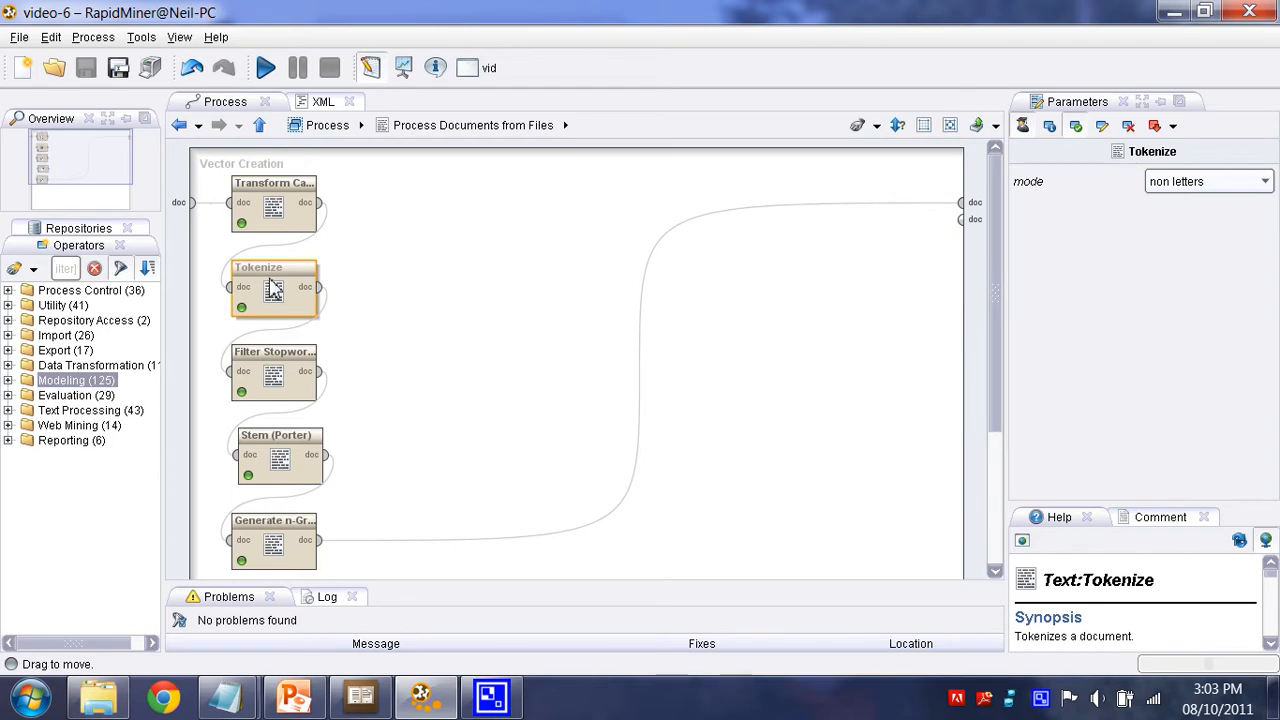
click(270, 358)
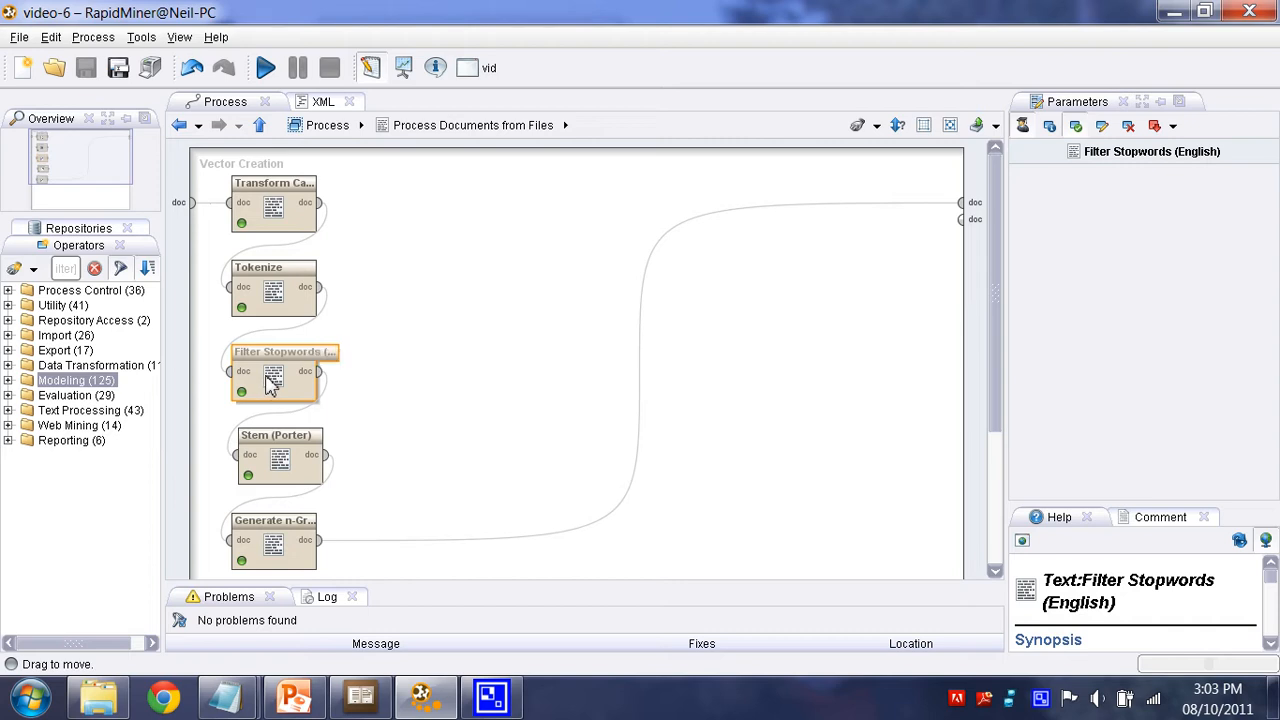
click(279, 468)
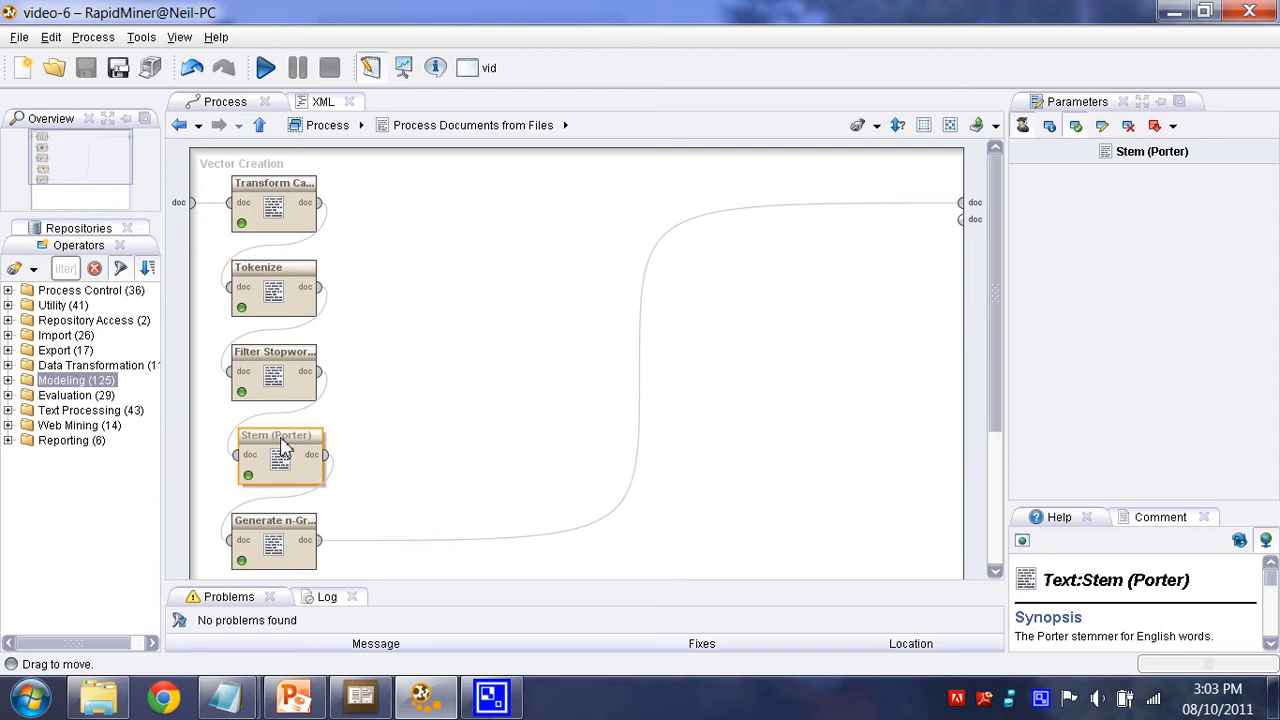
click(276, 532)
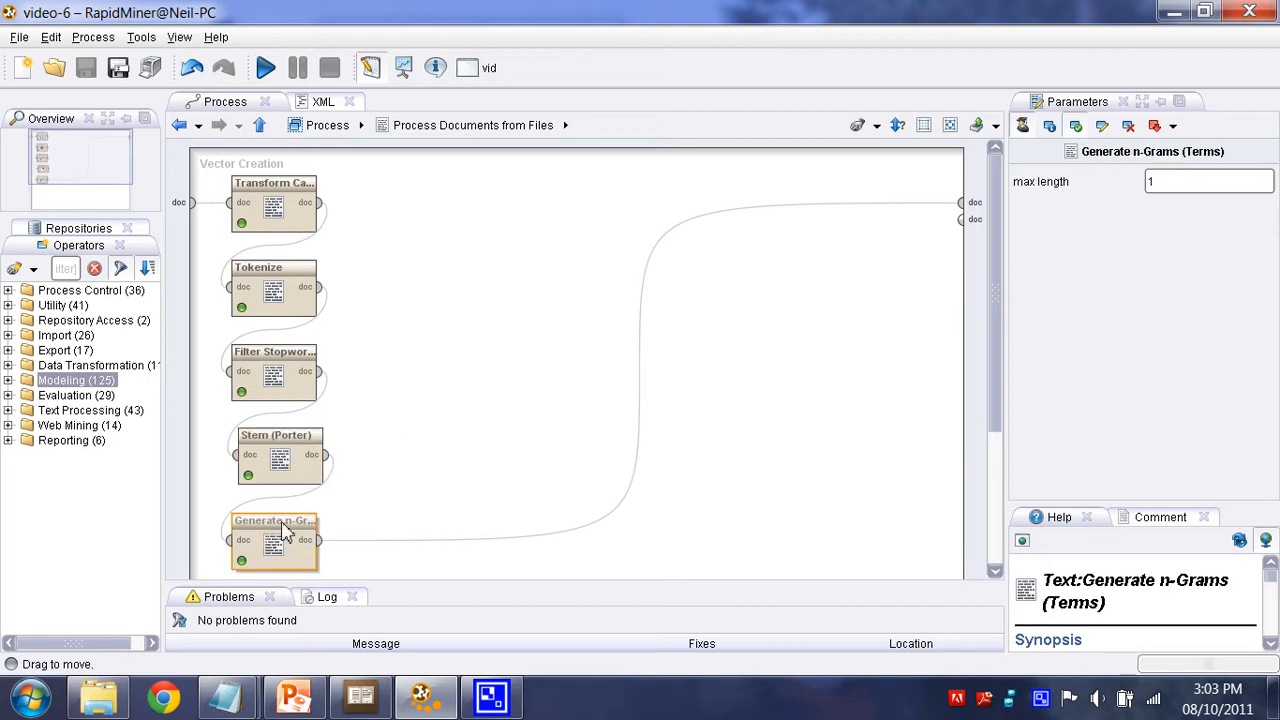
click(1190, 183)
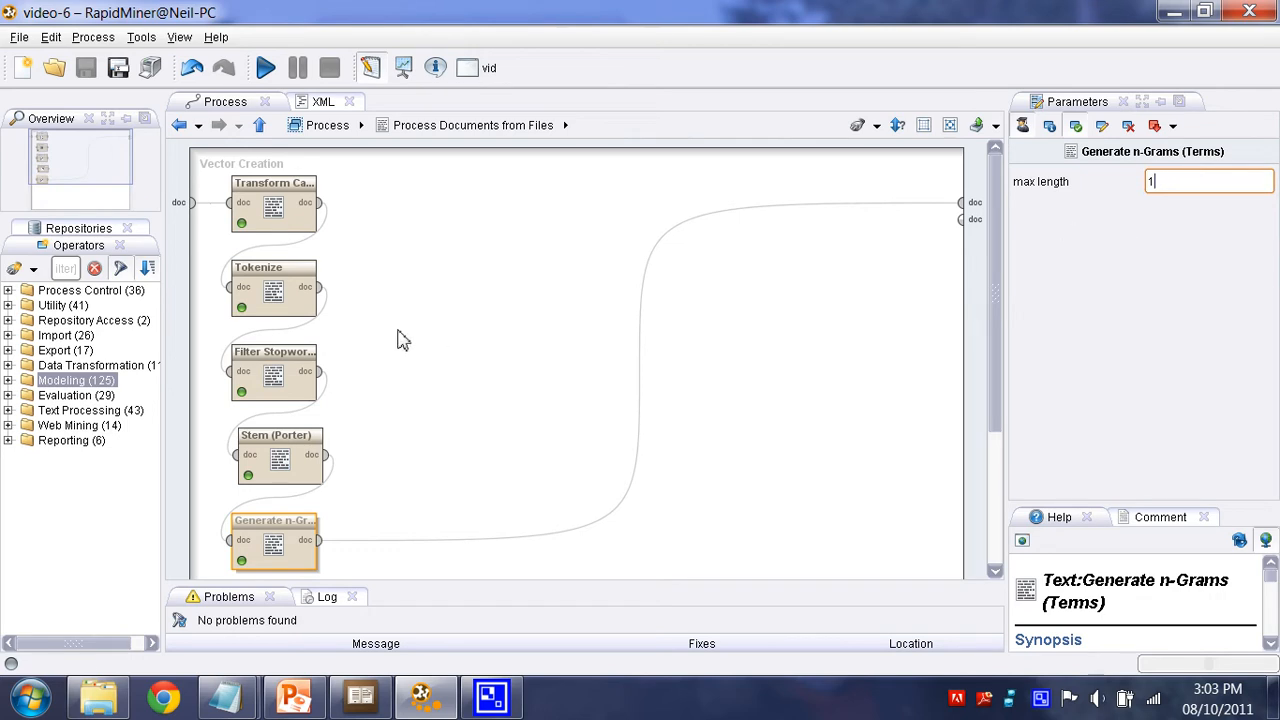
click(259, 127)
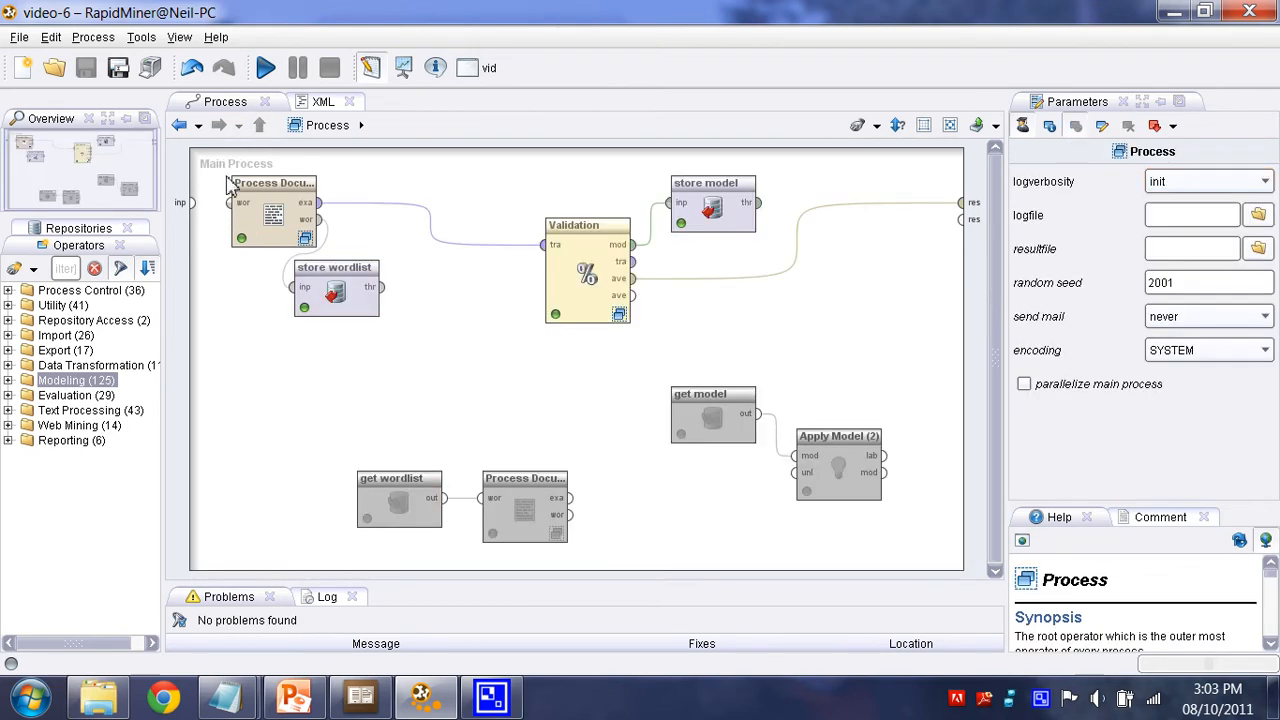
Inspect the Validation operator's settings and its nested SVM, Apply Model and Performance operators, and return to the main process.
click(600, 268)
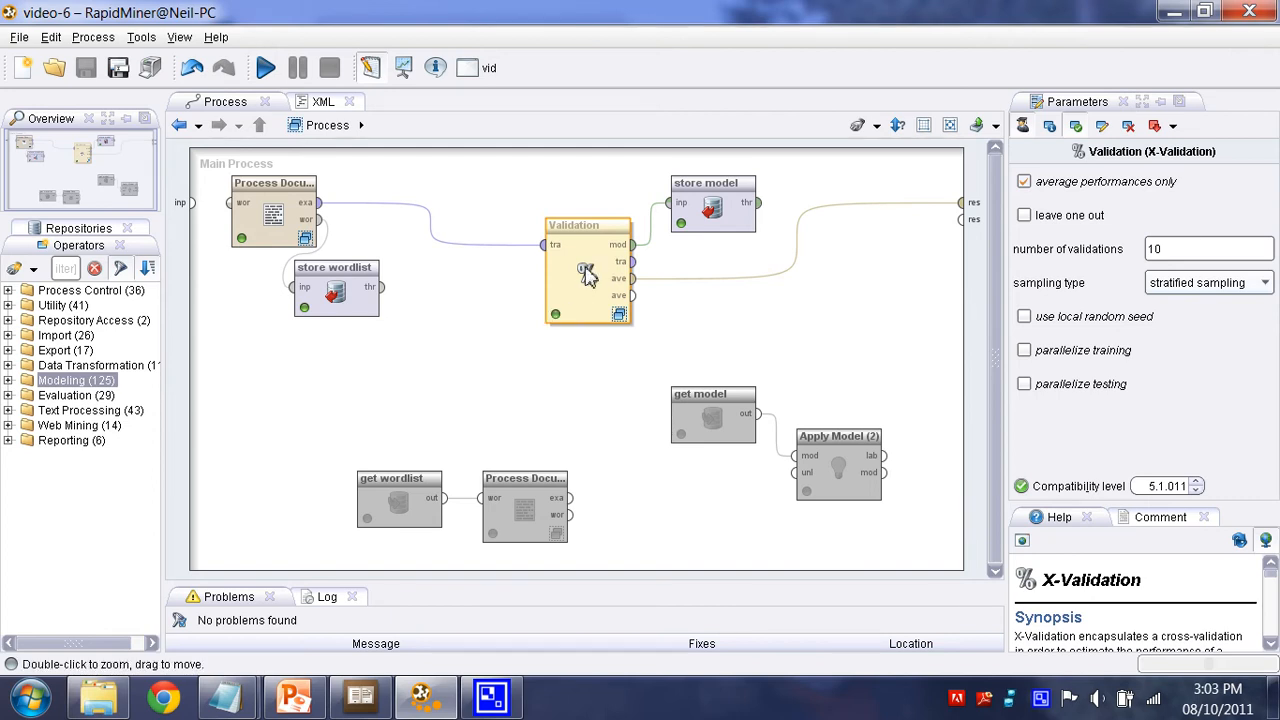
double_click(587, 277)
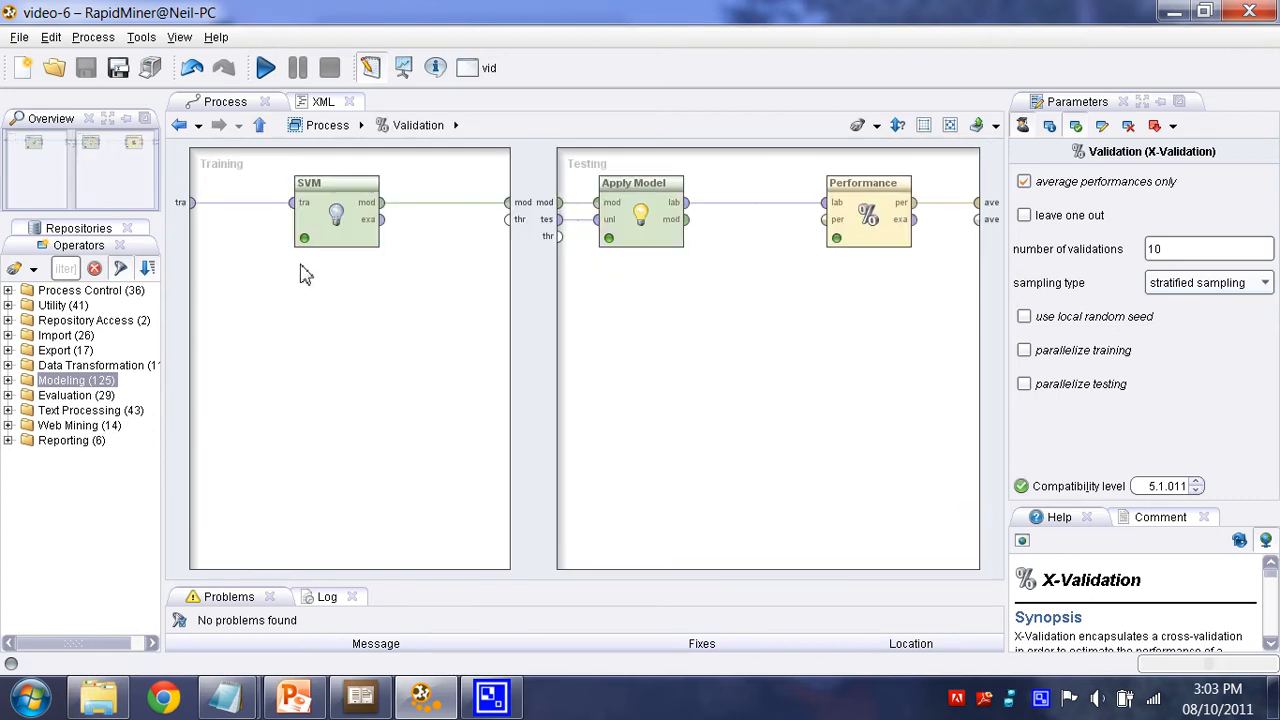
click(335, 242)
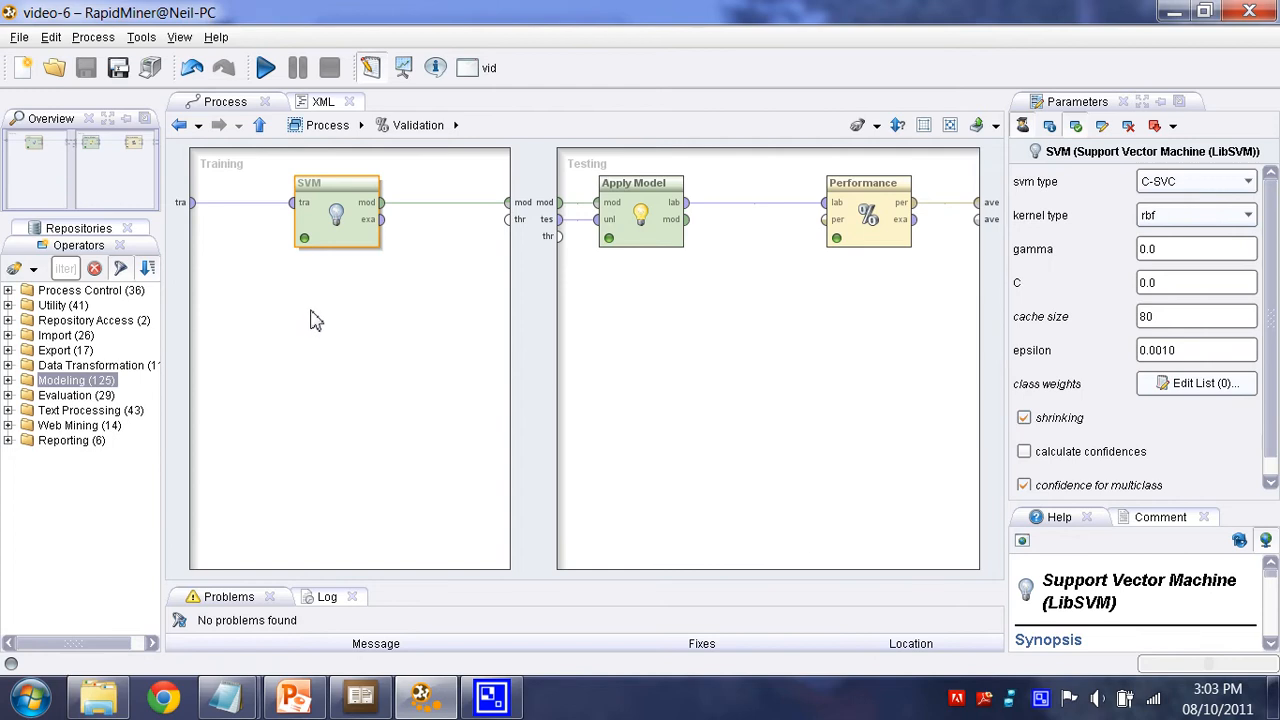
click(312, 320)
click(333, 240)
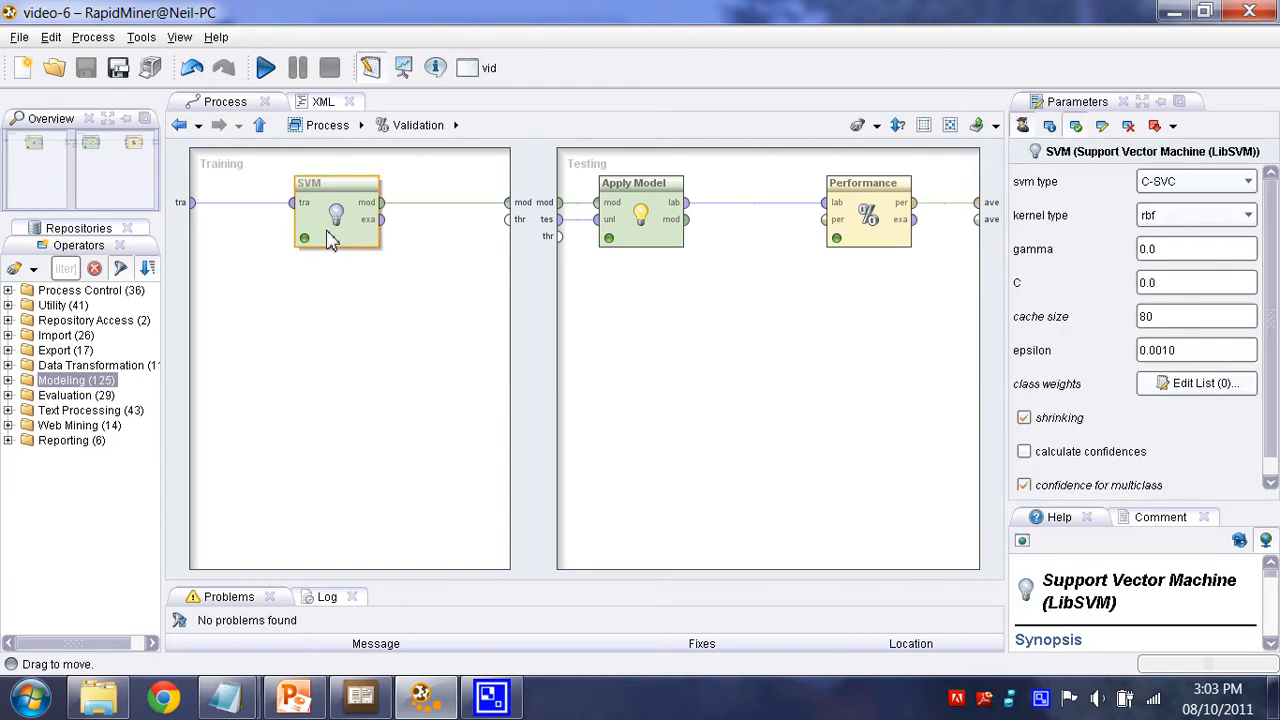
click(680, 292)
click(652, 237)
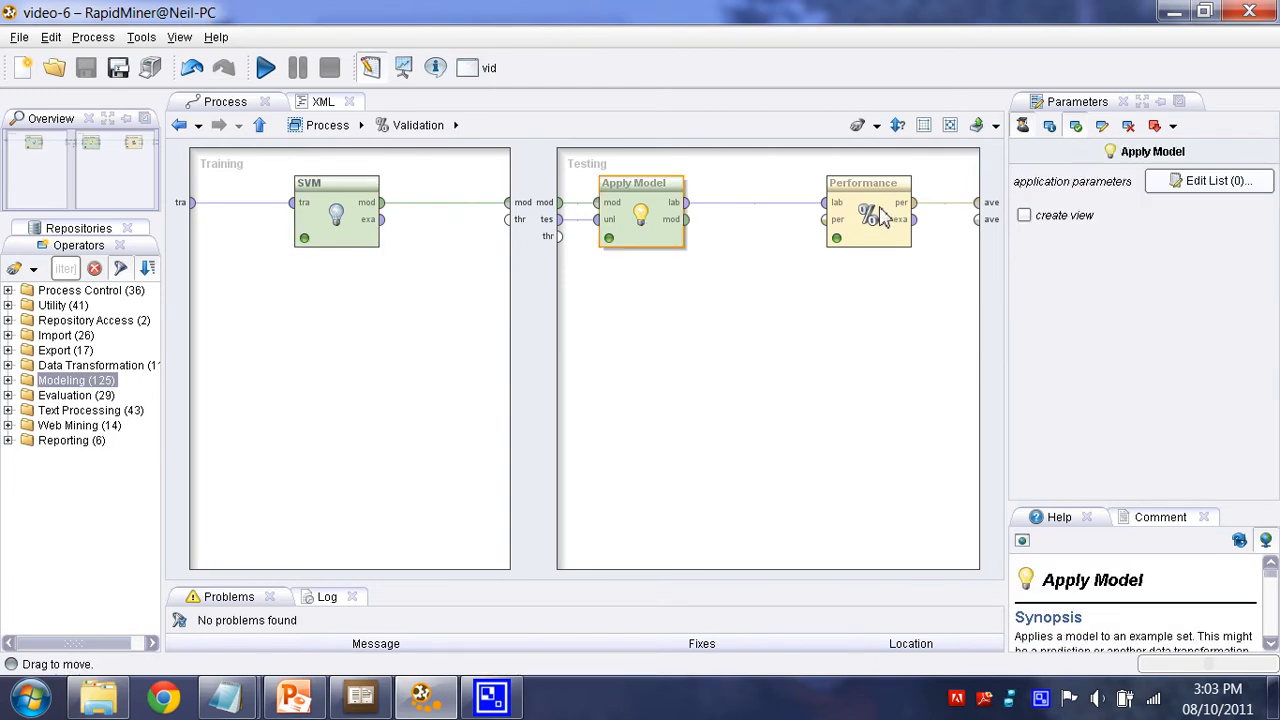
click(880, 218)
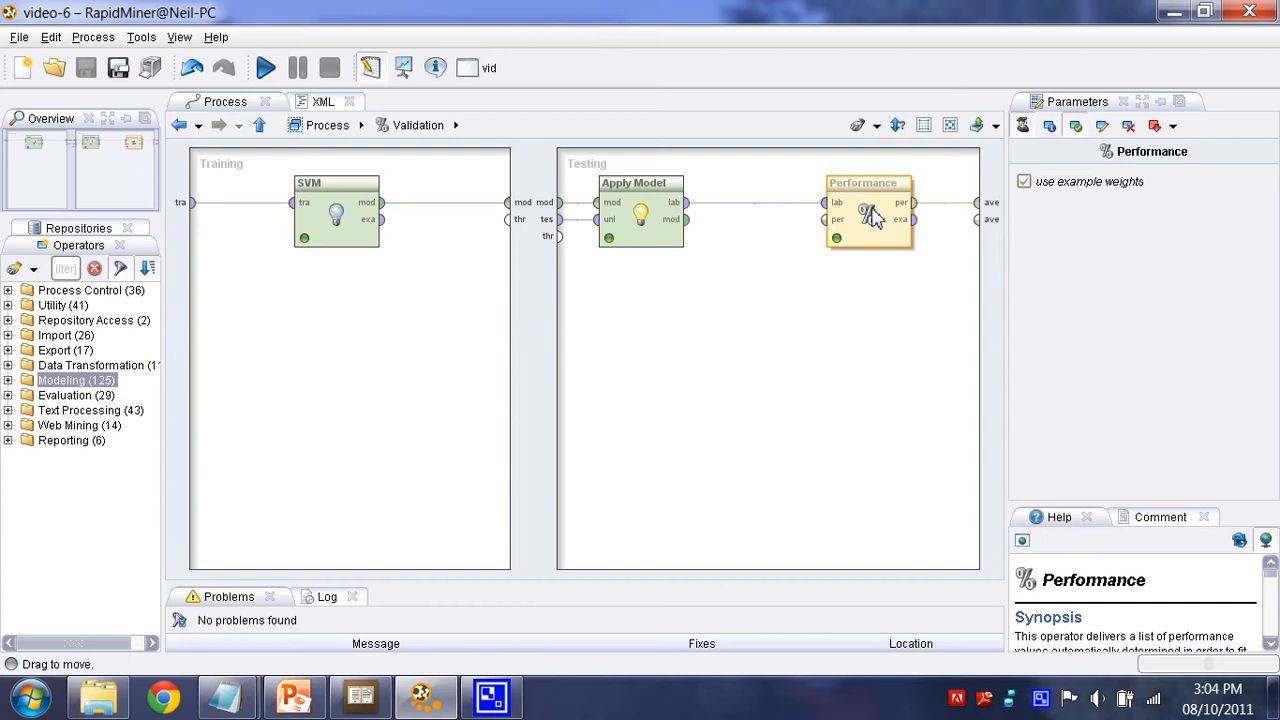
click(259, 125)
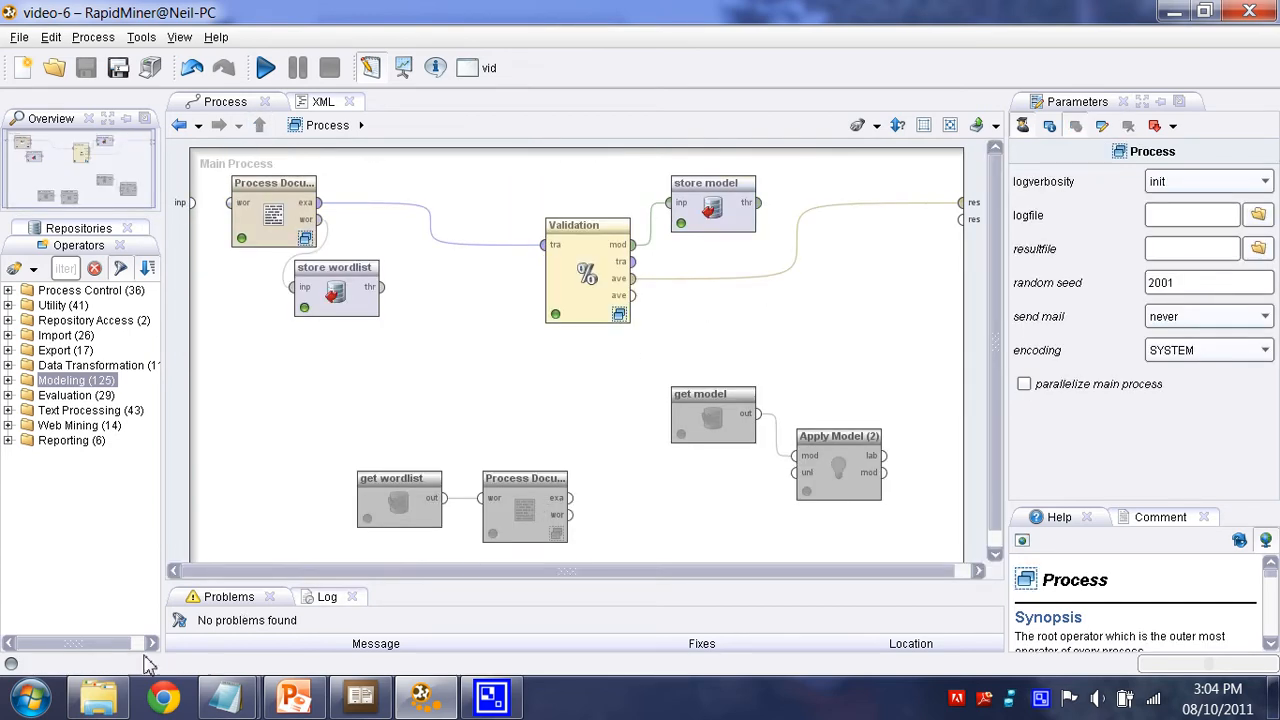
Switch to Windows Explorer and examine the sample postings a.txt and b.txt in the healthcare folder.
click(99, 697)
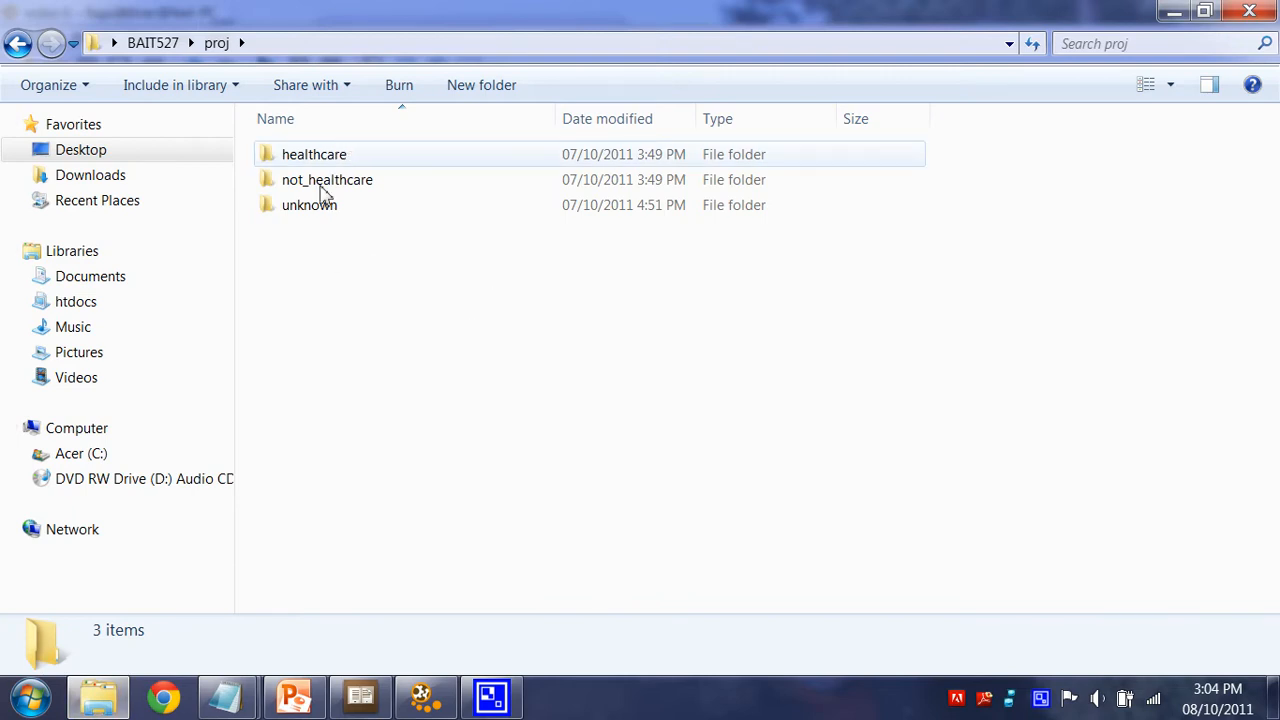
click(334, 180)
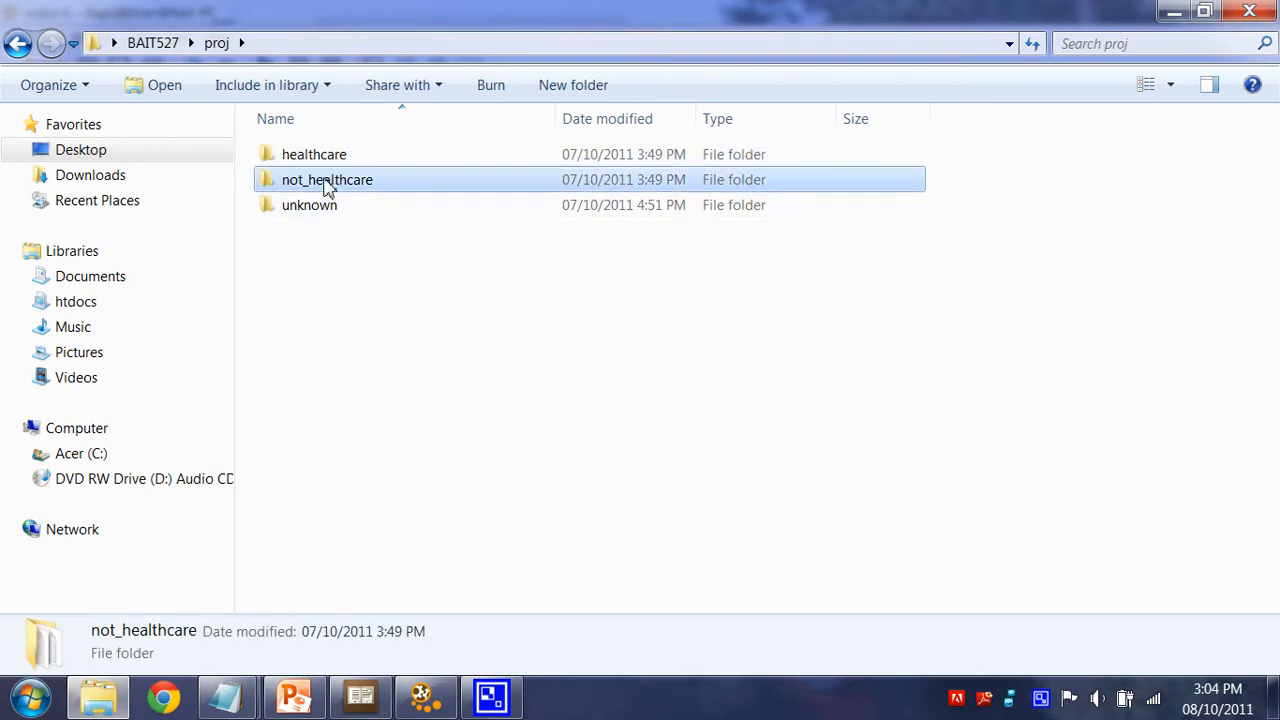
click(335, 157)
double_click(318, 158)
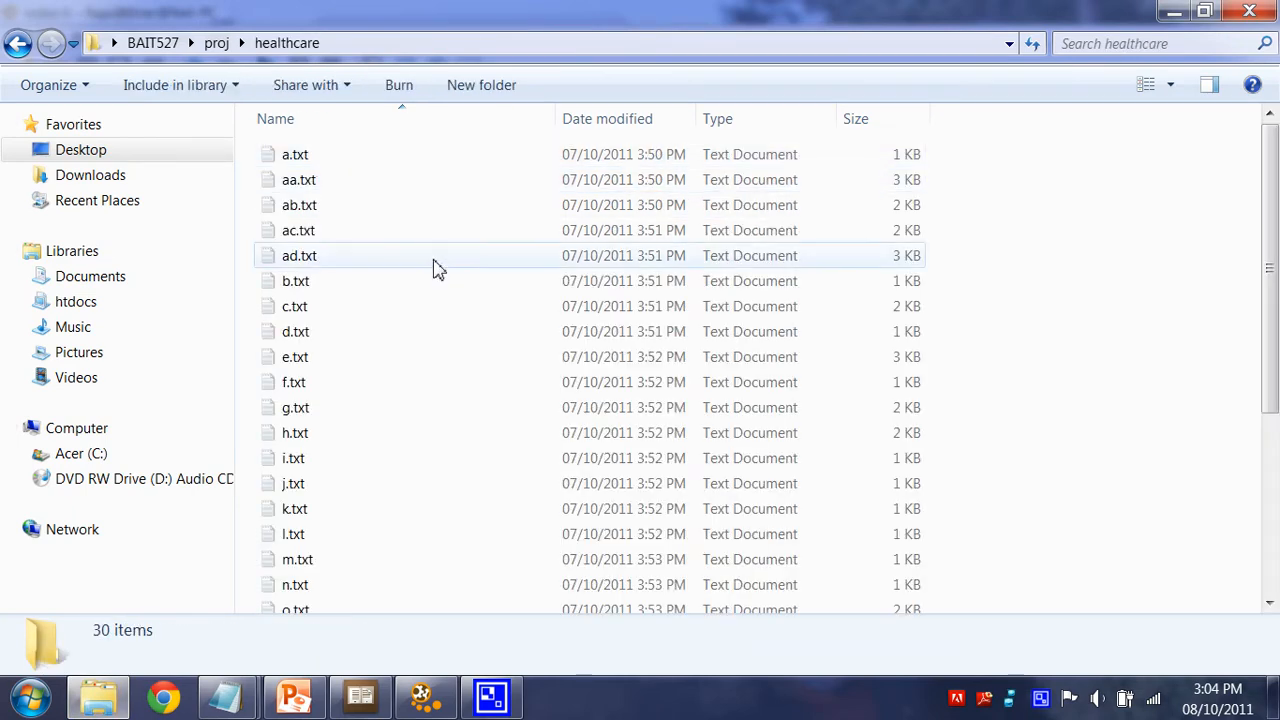
double_click(318, 160)
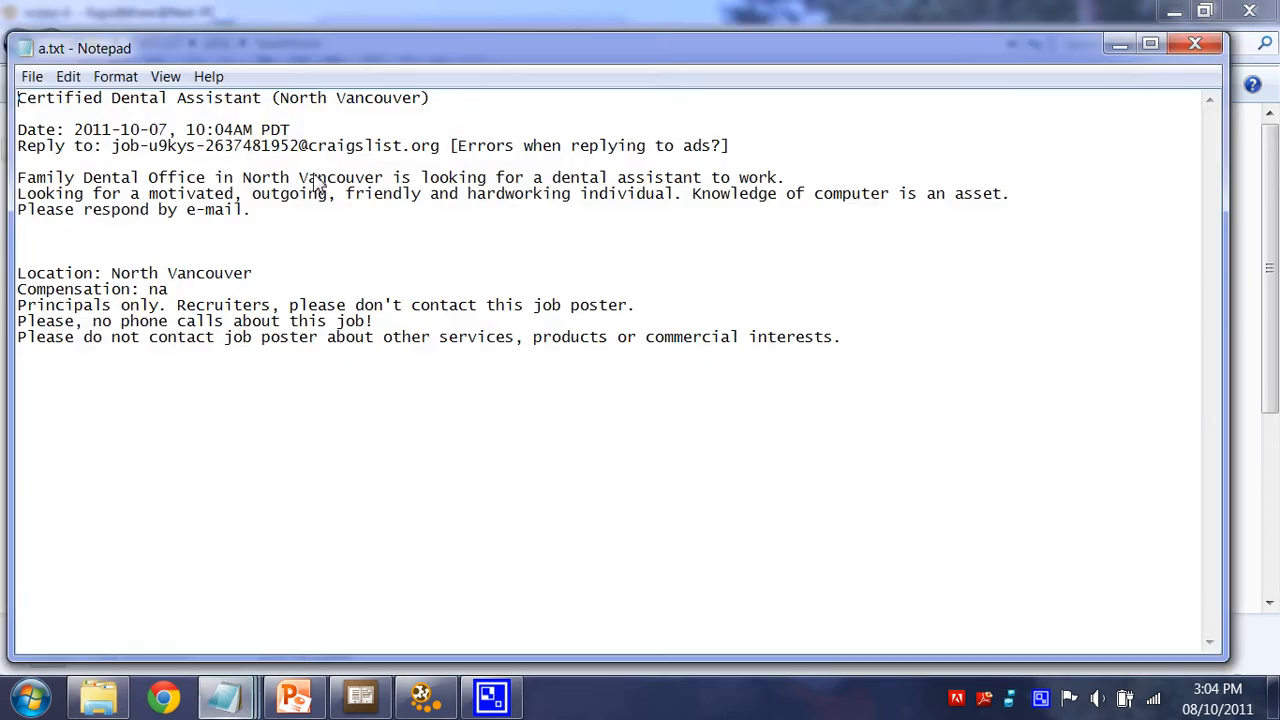
click(1195, 43)
double_click(370, 284)
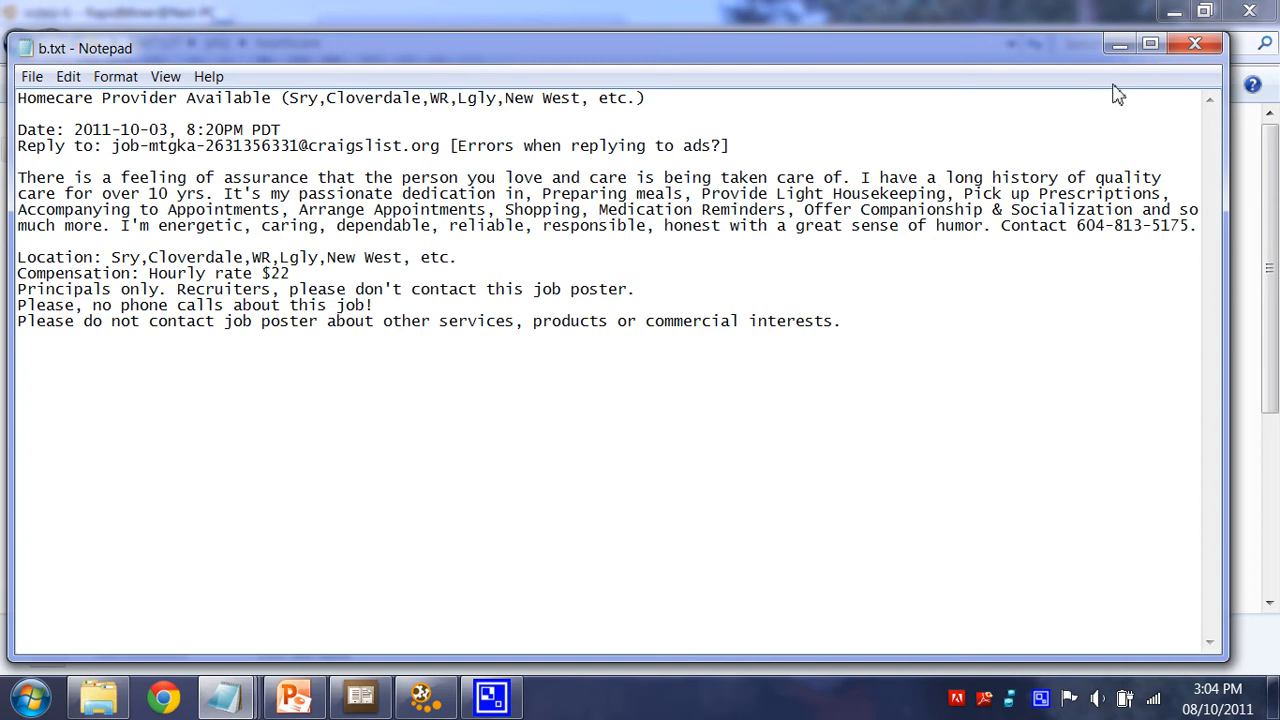
click(1195, 43)
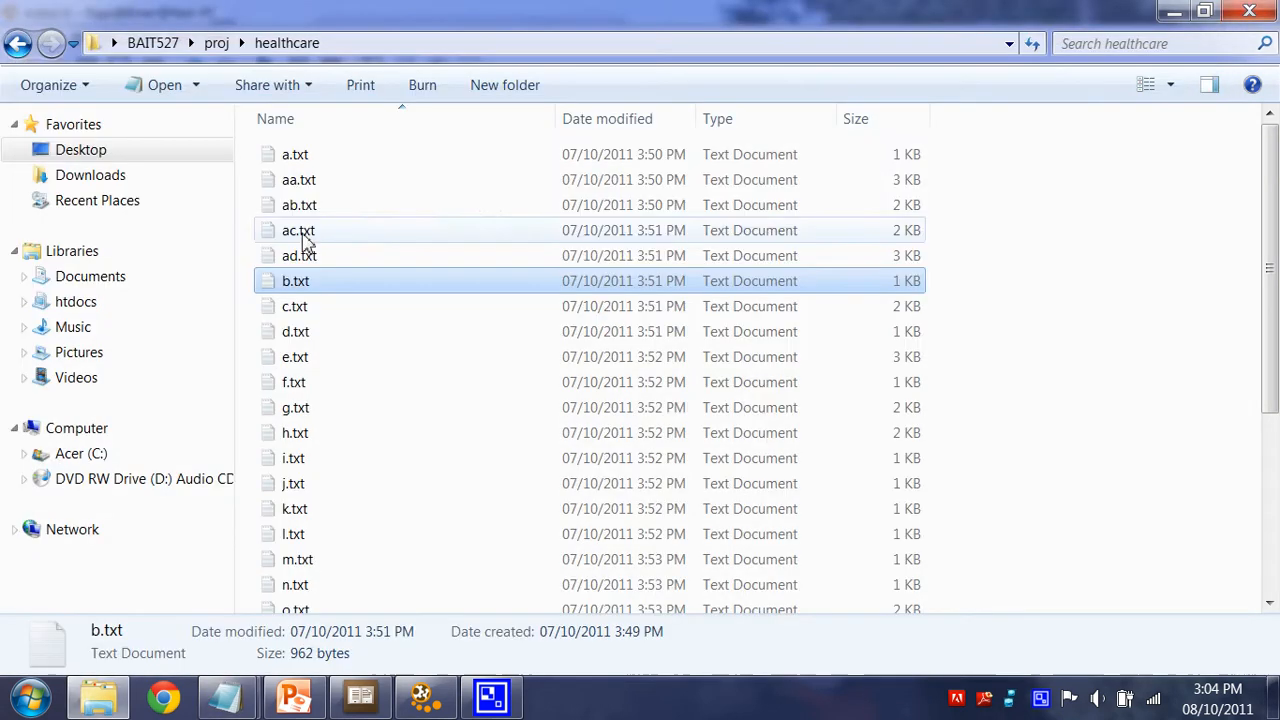
Examine the sample postings ab.txt and f.txt in the not_healthcare folder and switch back to RapidMiner.
click(8, 48)
double_click(366, 180)
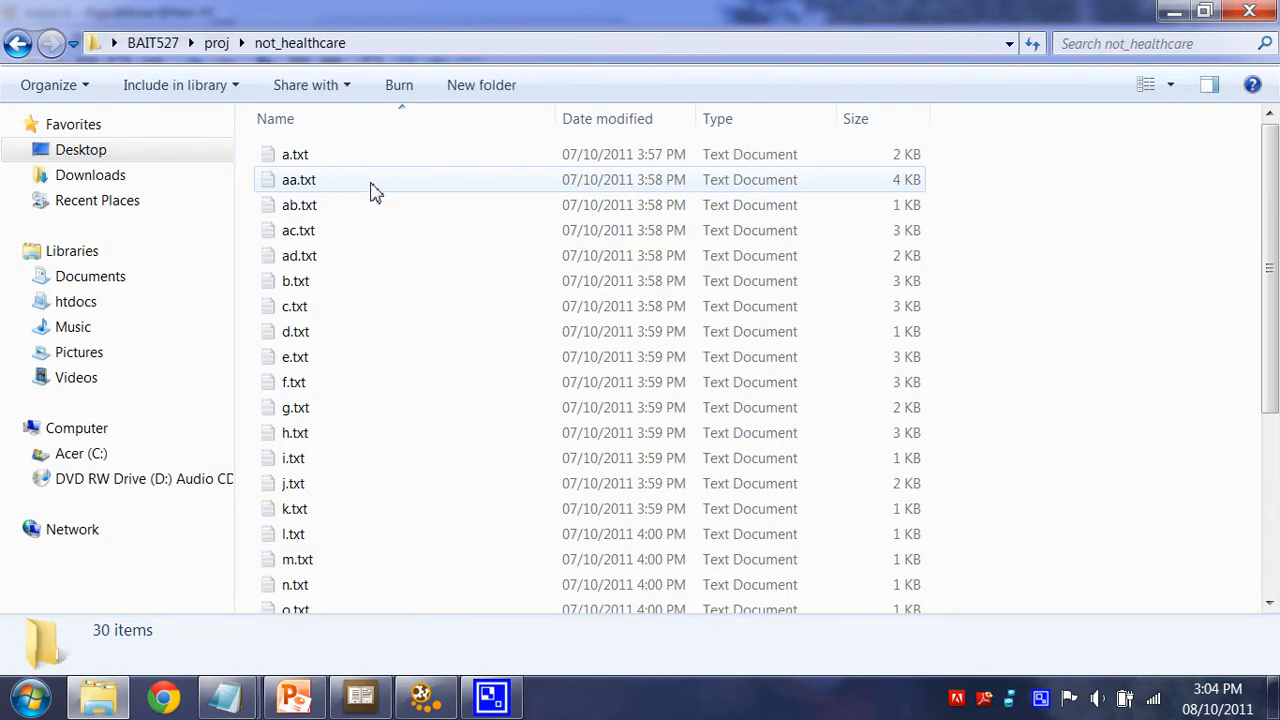
double_click(398, 209)
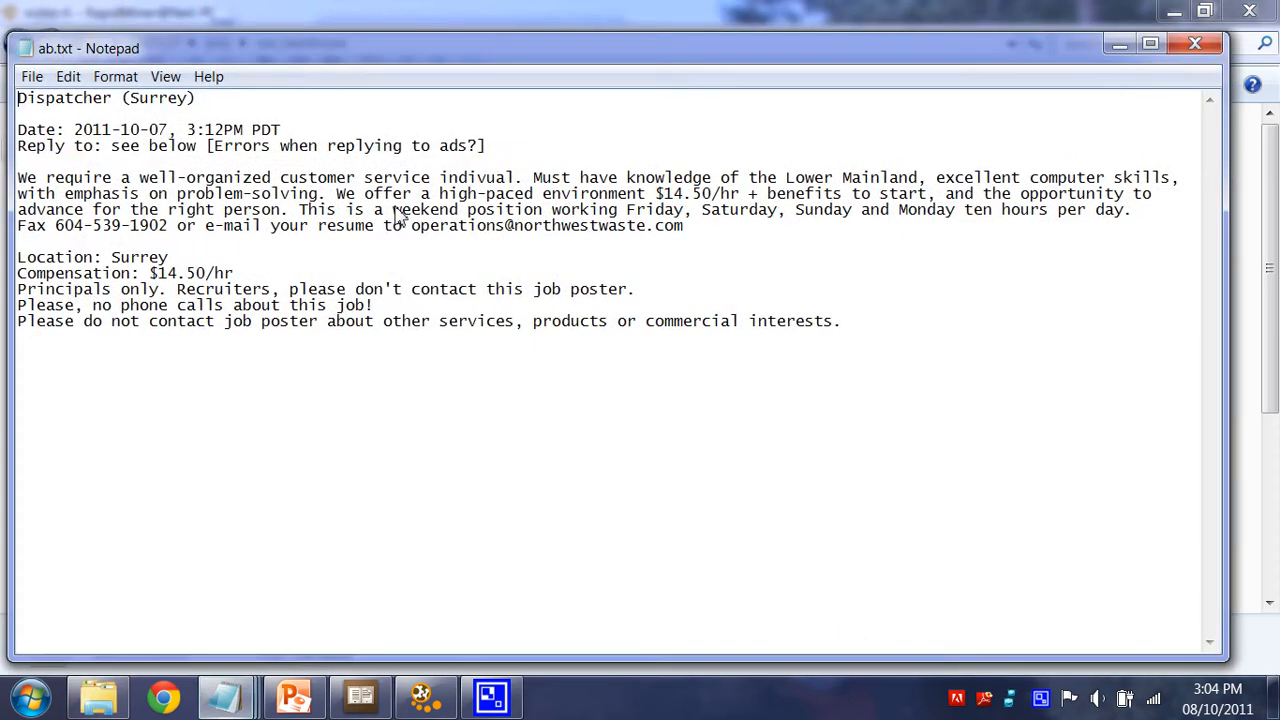
click(1195, 43)
double_click(443, 389)
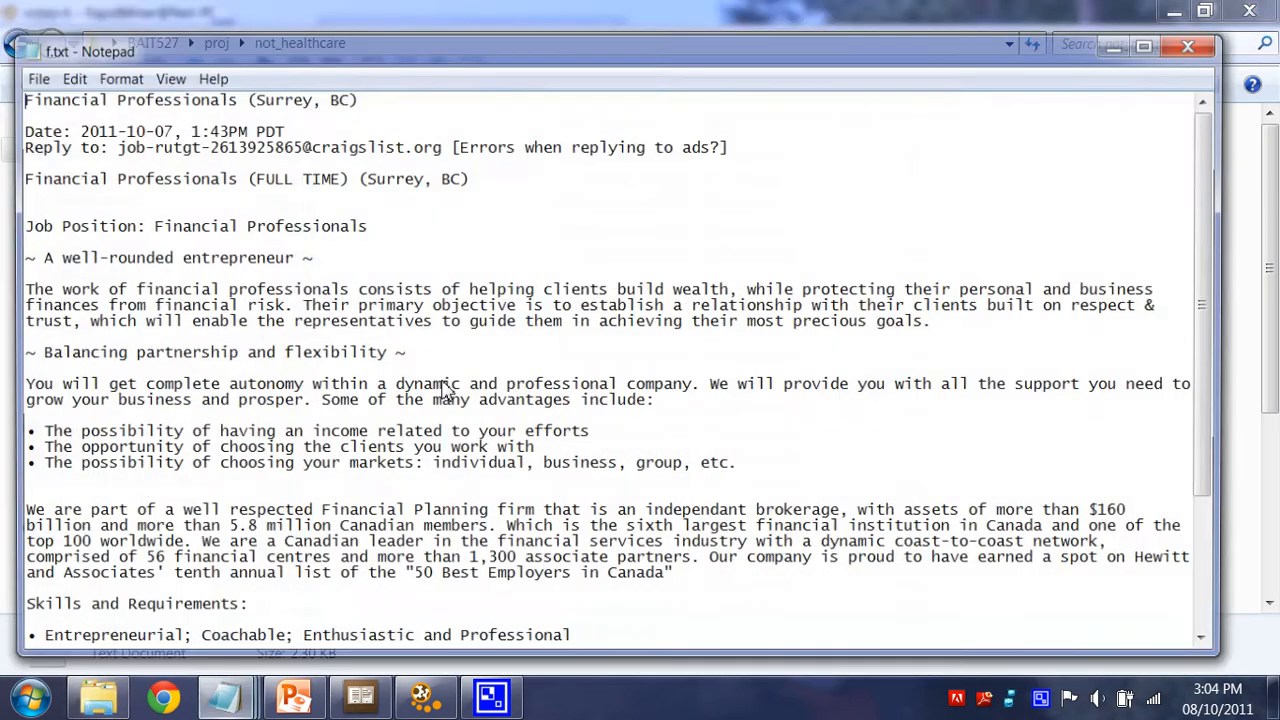
click(1188, 46)
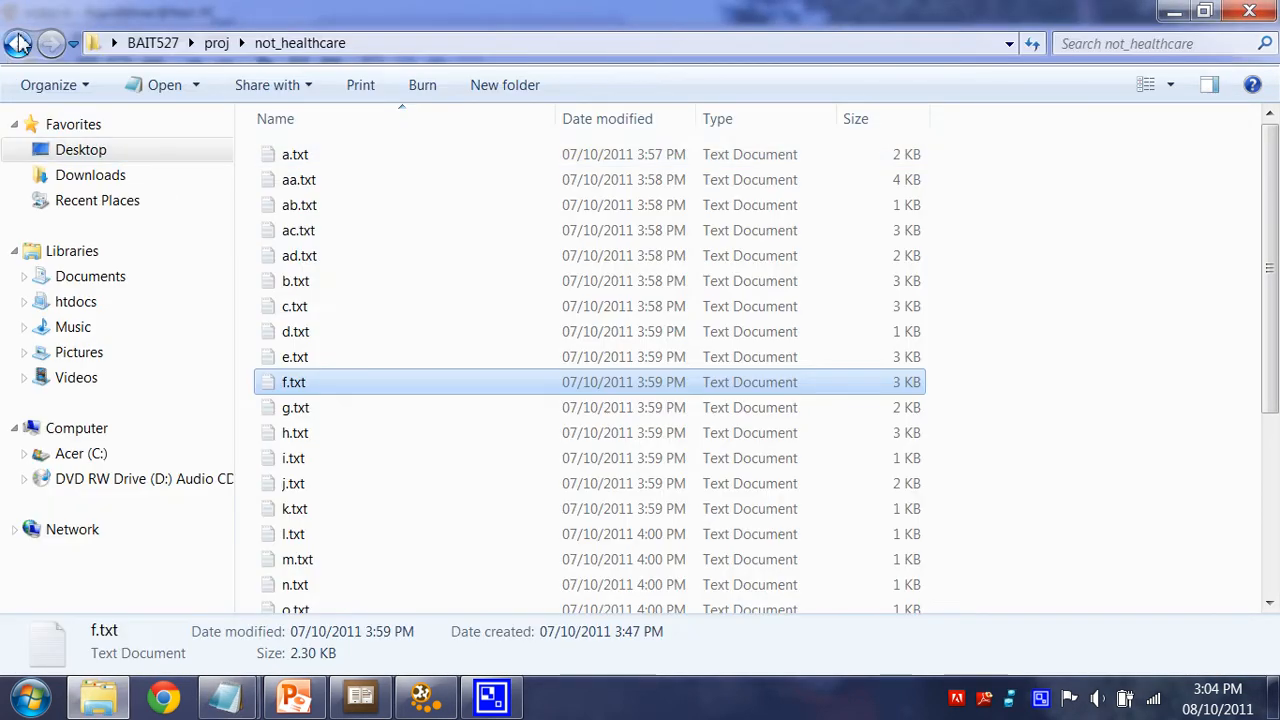
click(18, 43)
click(1174, 11)
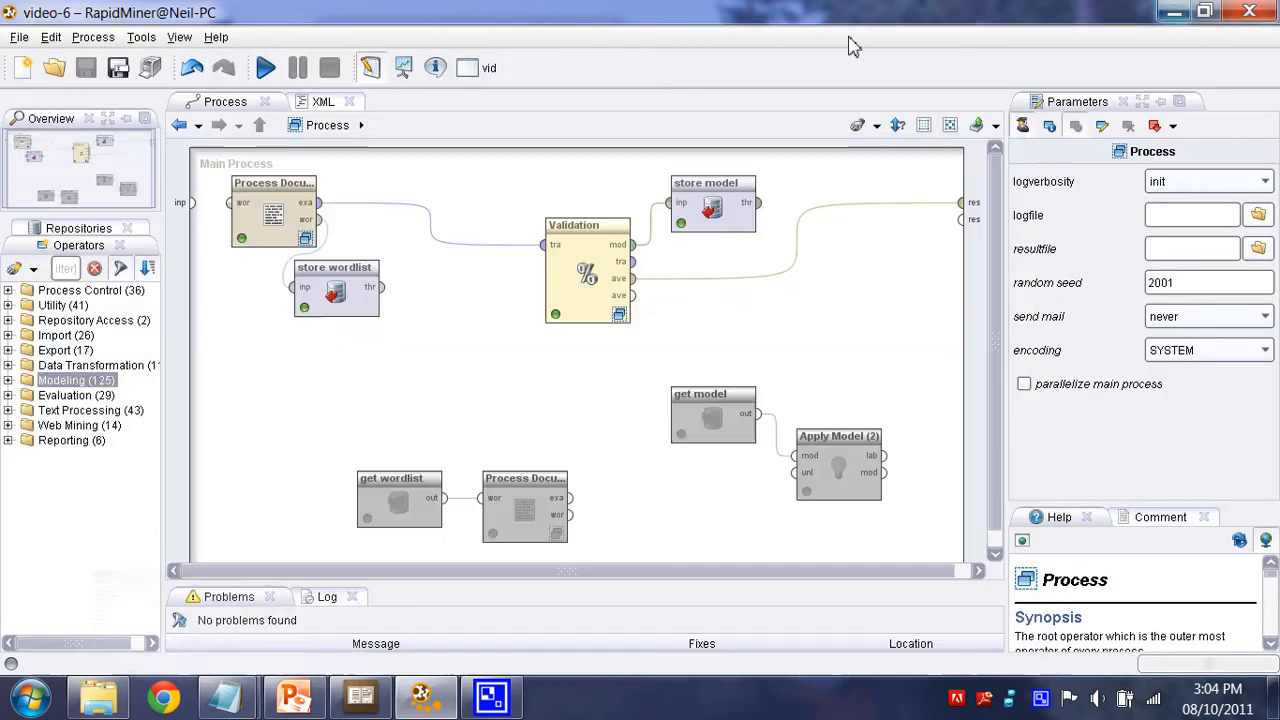
Review the class names and directories in the training Process Documents operator's text directories list, leaving the list without saving changes.
click(240, 226)
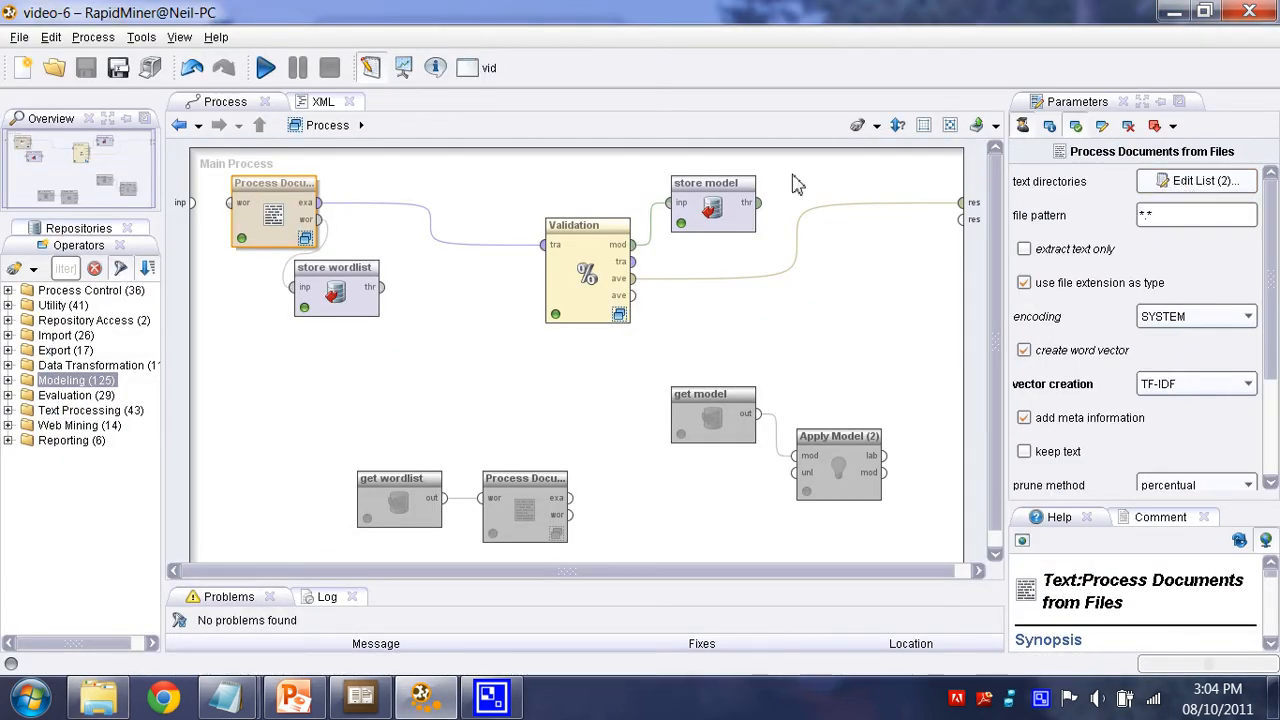
click(1160, 182)
click(850, 228)
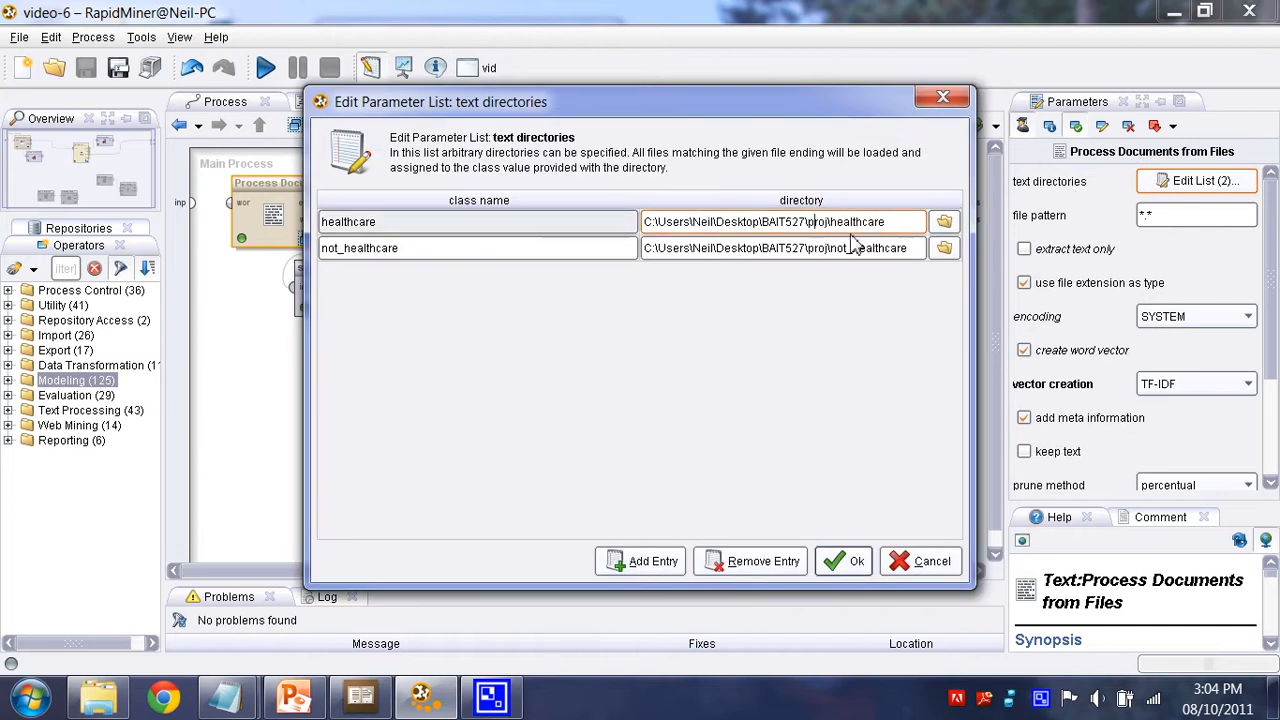
click(868, 243)
click(875, 228)
click(444, 224)
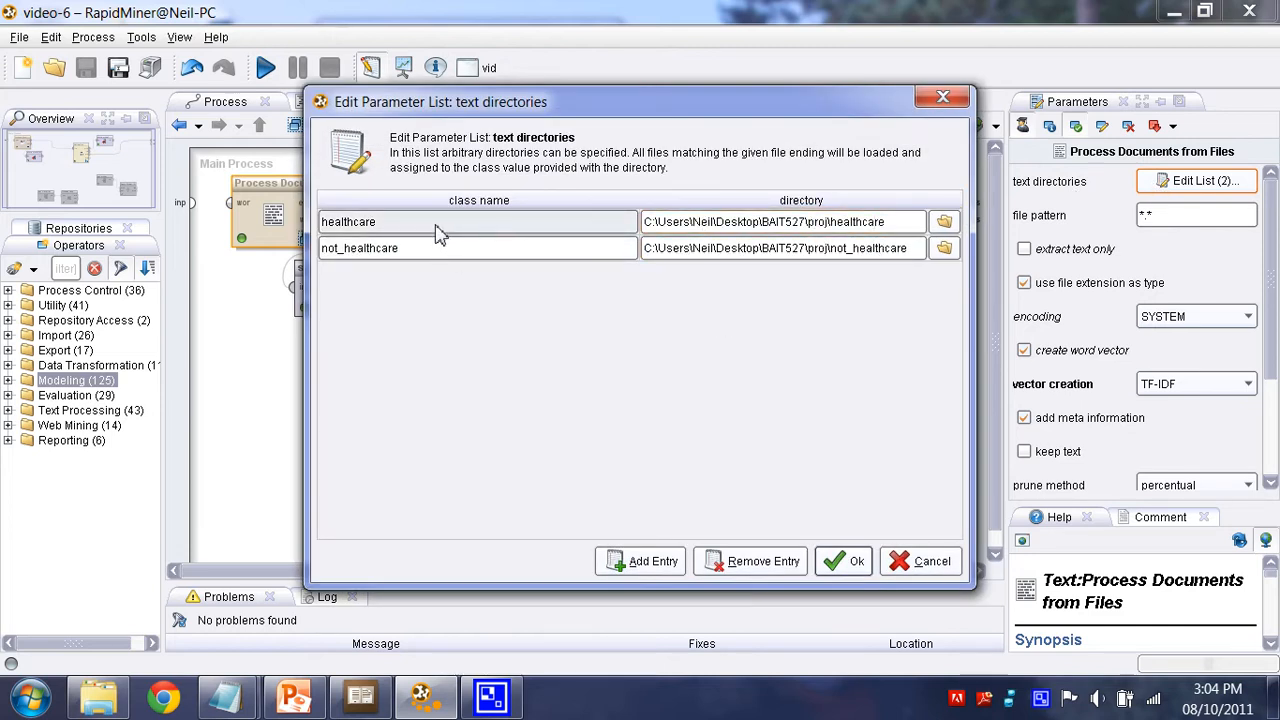
click(366, 251)
click(391, 223)
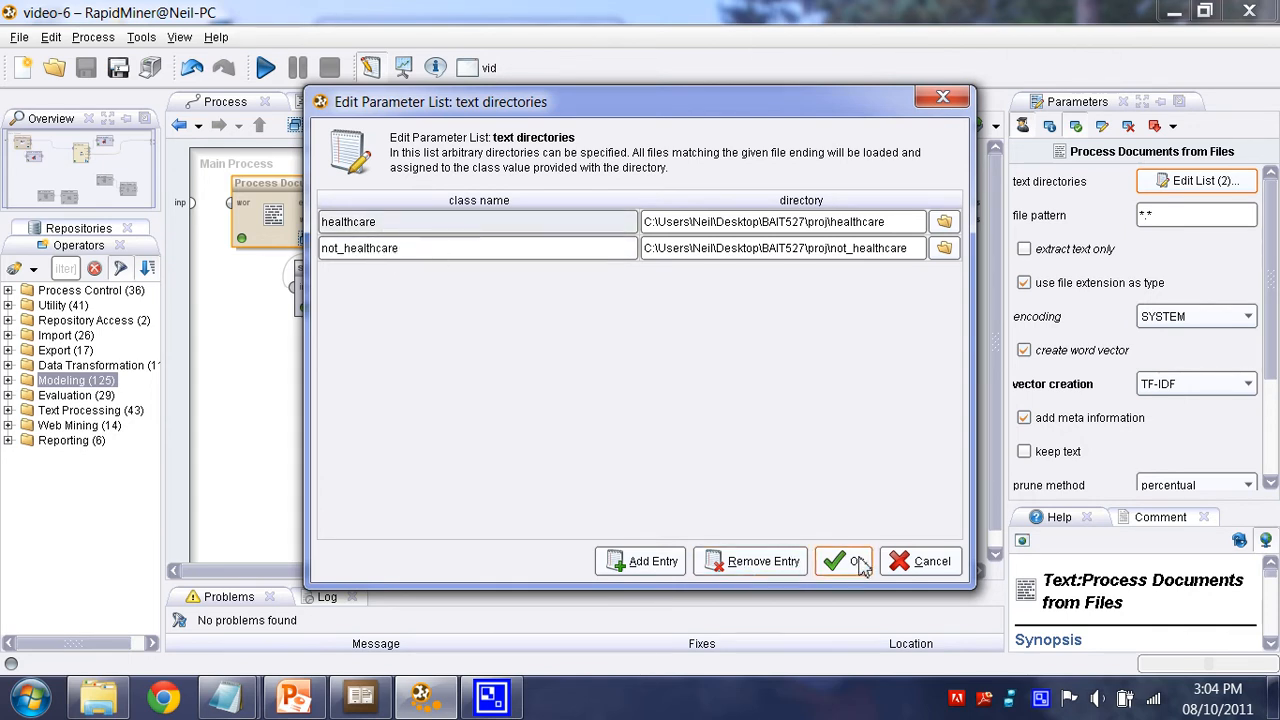
click(903, 561)
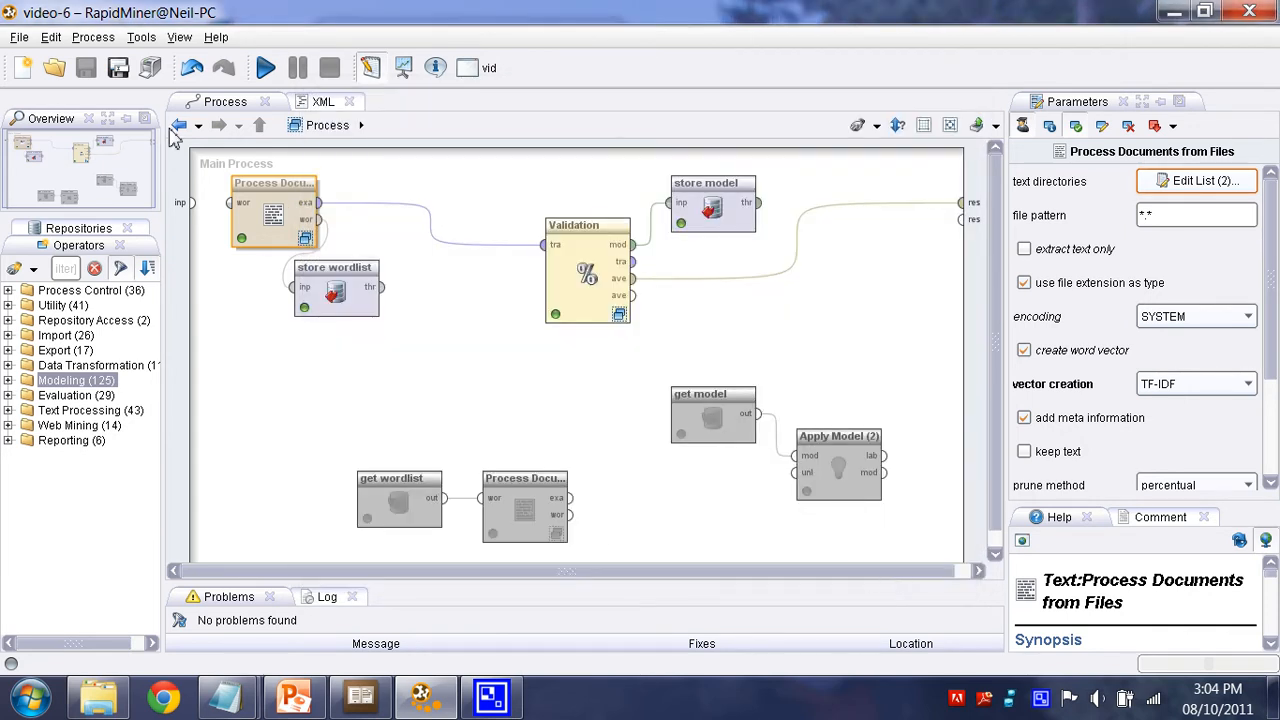
Run the training process, check the class precision in the accuracy table and return to the process design.
click(265, 67)
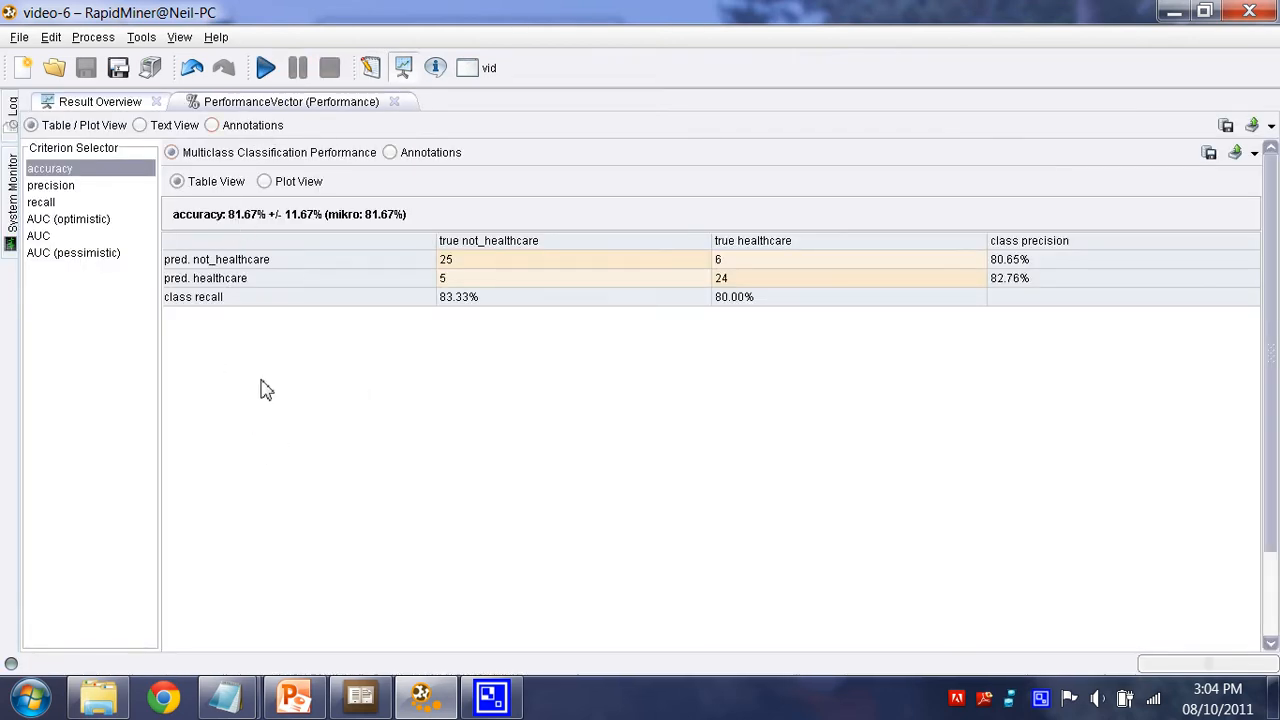
click(1036, 285)
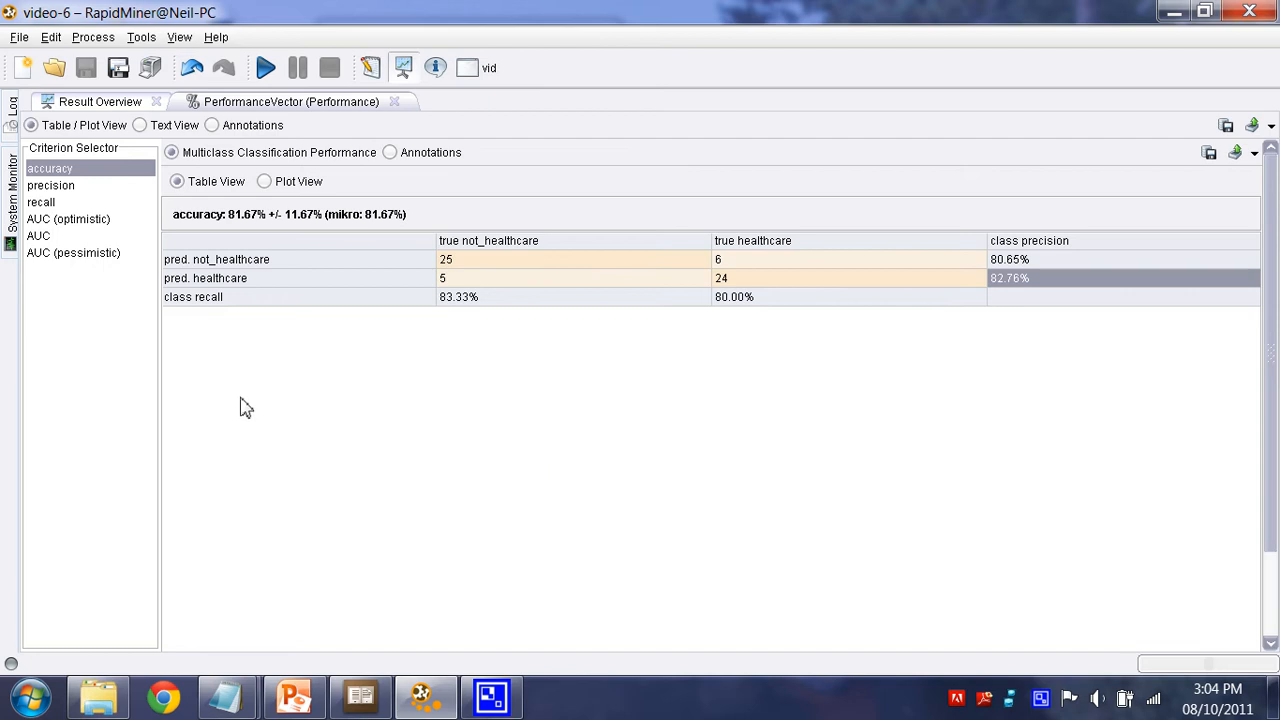
click(371, 65)
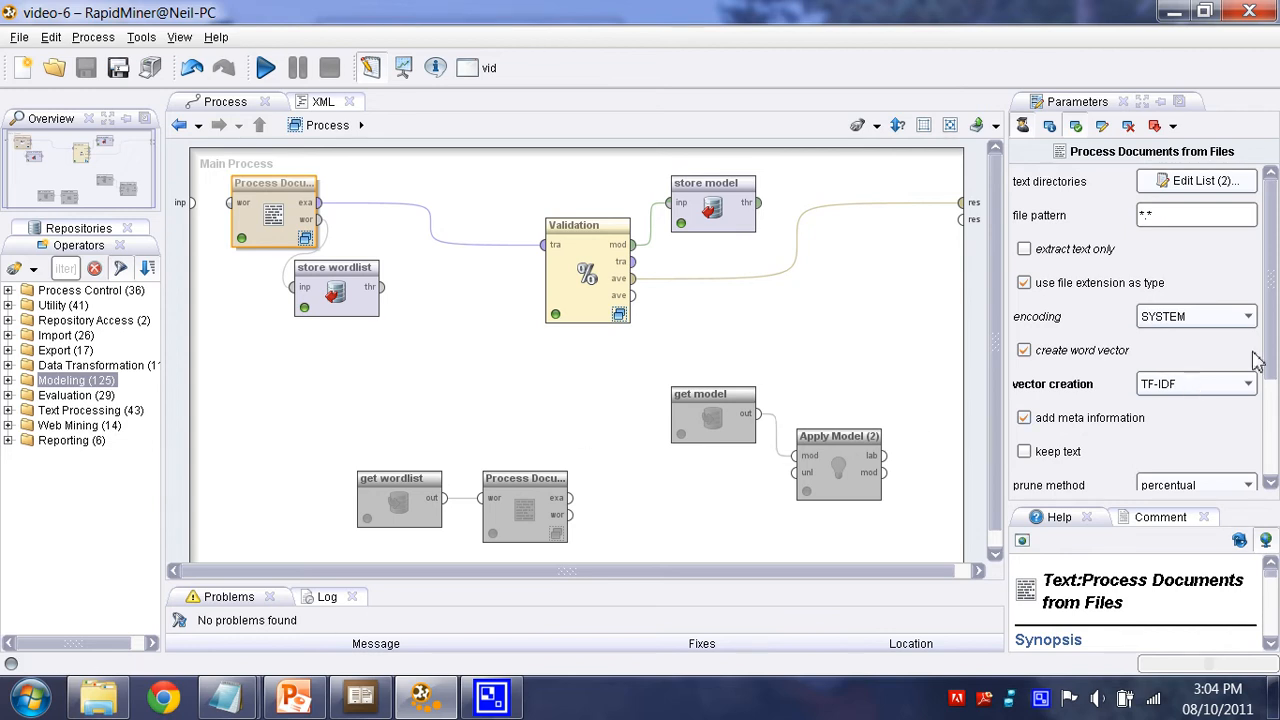
Examine the word vector creation and percentual pruning parameters of the training Process Documents operator.
drag(1271, 346, 1273, 418)
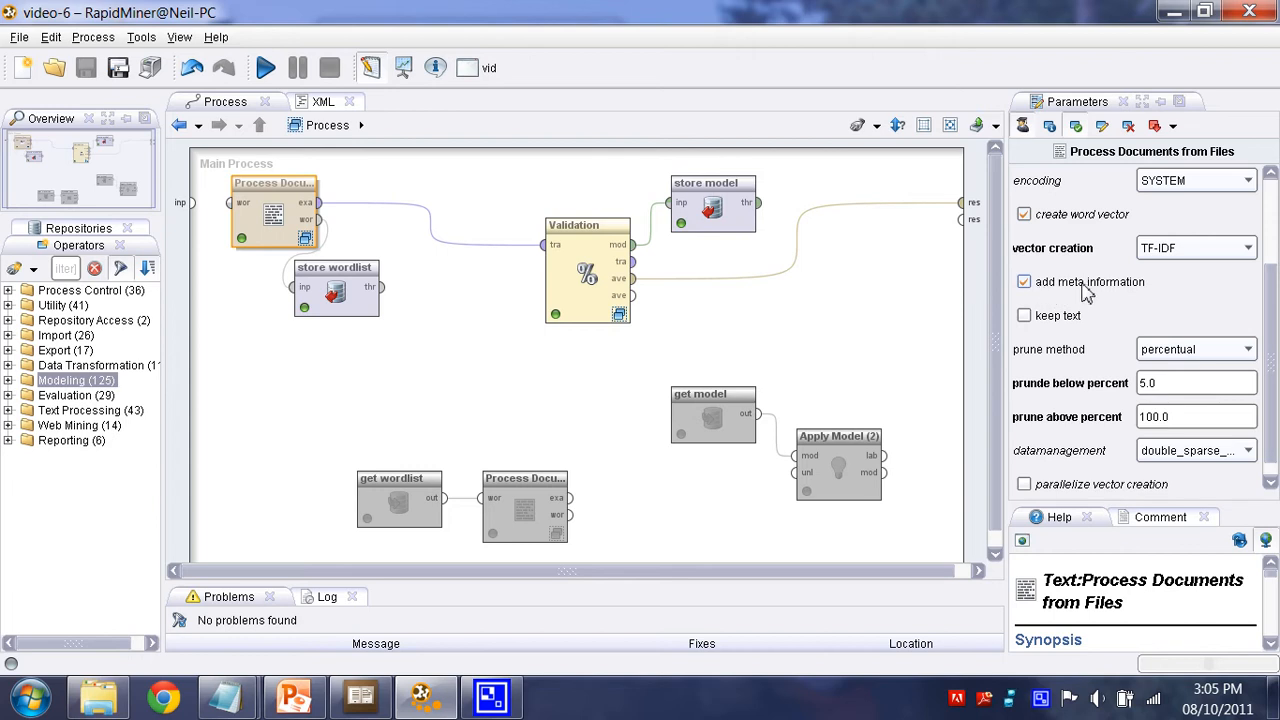
mouse_move(1087, 292)
scroll(1265, 325, down, 1)
click(1166, 400)
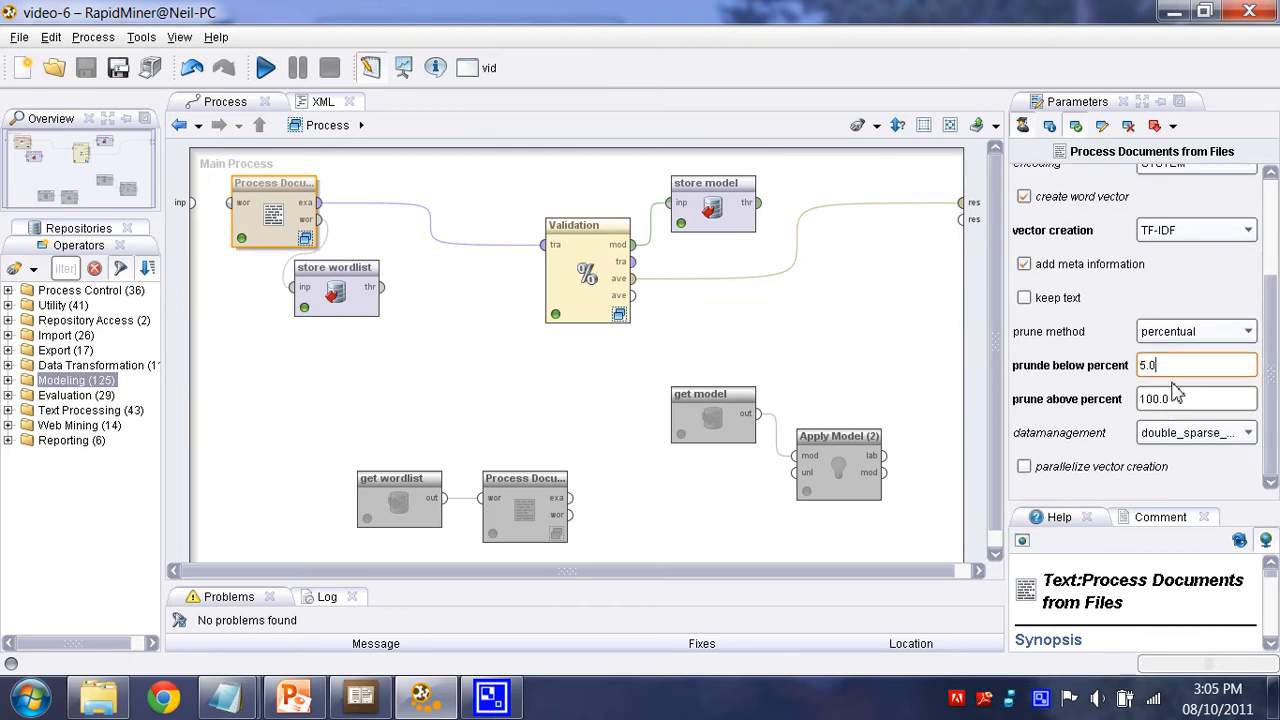
click(1172, 366)
drag(1172, 367, 1122, 372)
click(1175, 367)
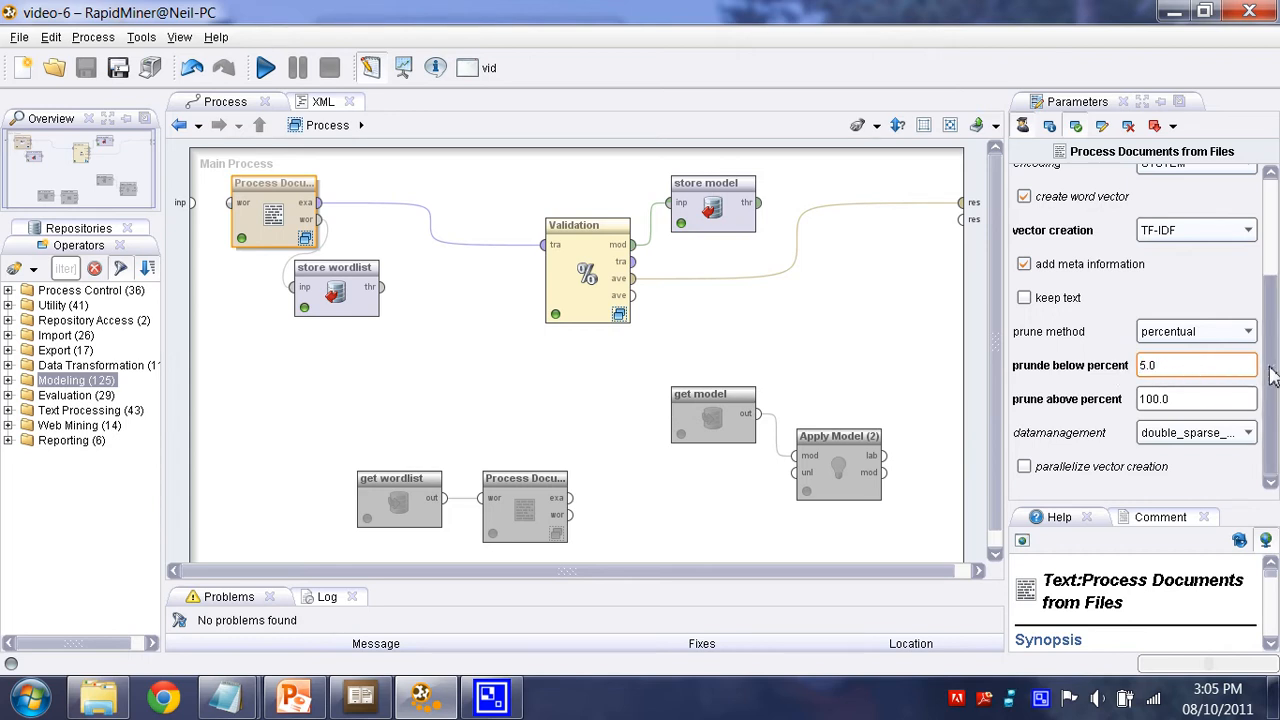
scroll(1272, 374, up, 6)
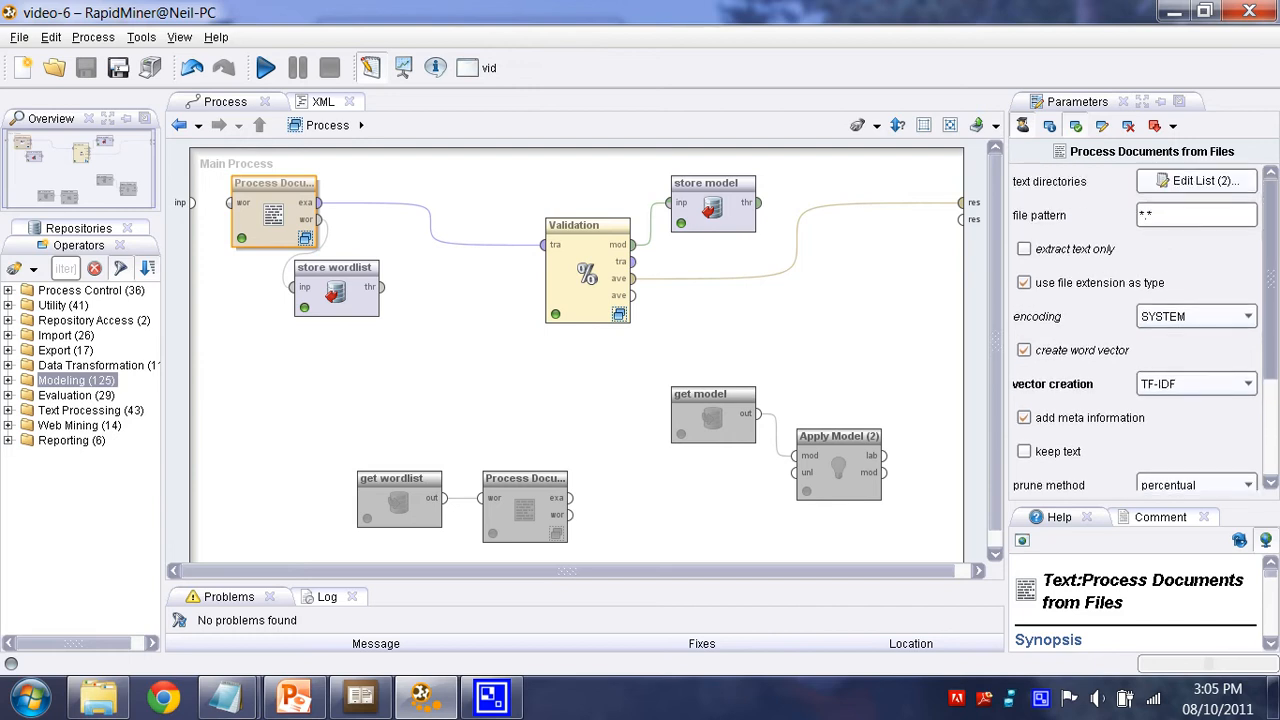
Review the training Process Documents operator's file pattern and text options, switching extract text only on and back off.
click(1178, 222)
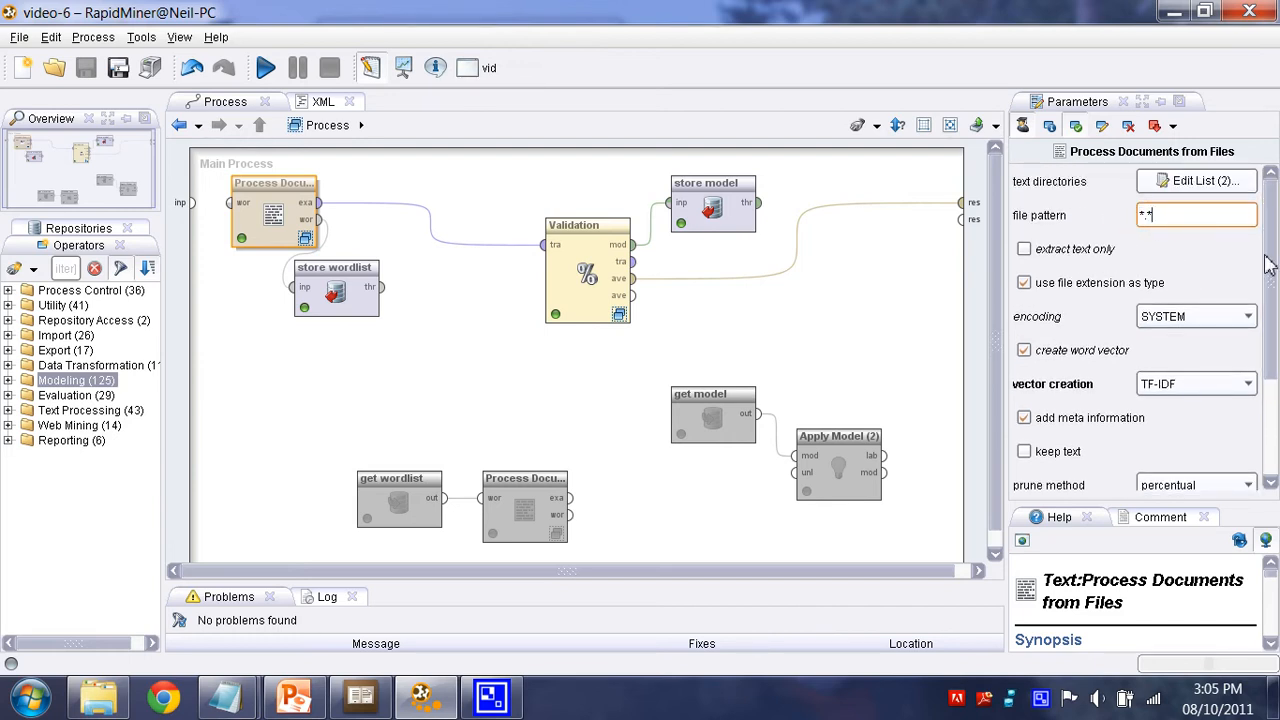
mouse_move(1274, 256)
mouse_down()
mouse_move(1274, 268)
mouse_move(1274, 250)
mouse_up()
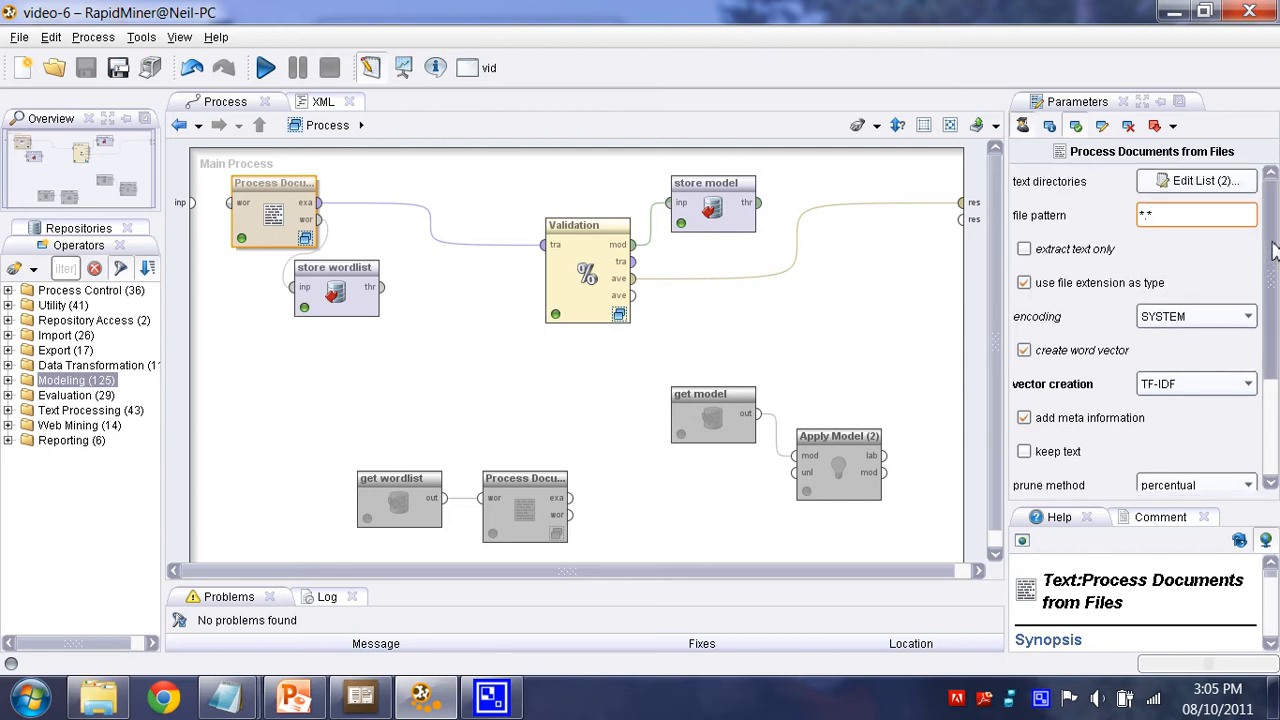
click(1071, 253)
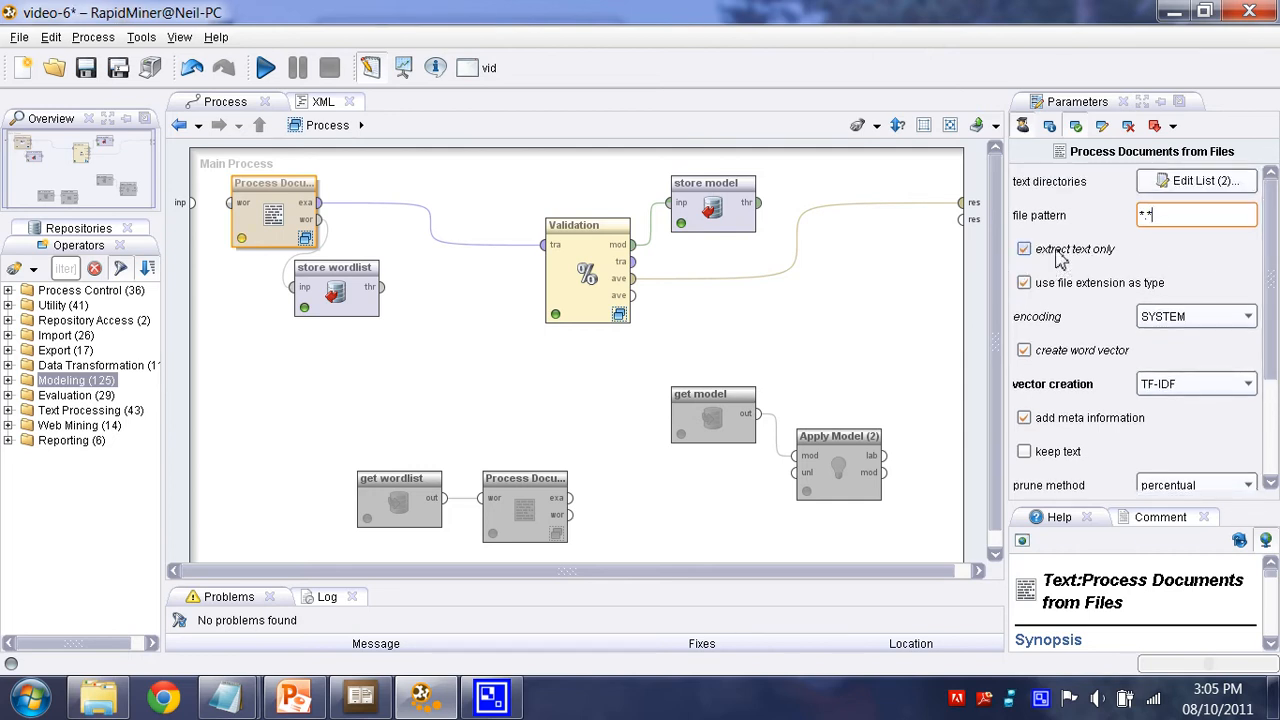
click(1060, 258)
drag(1275, 305, 1186, 343)
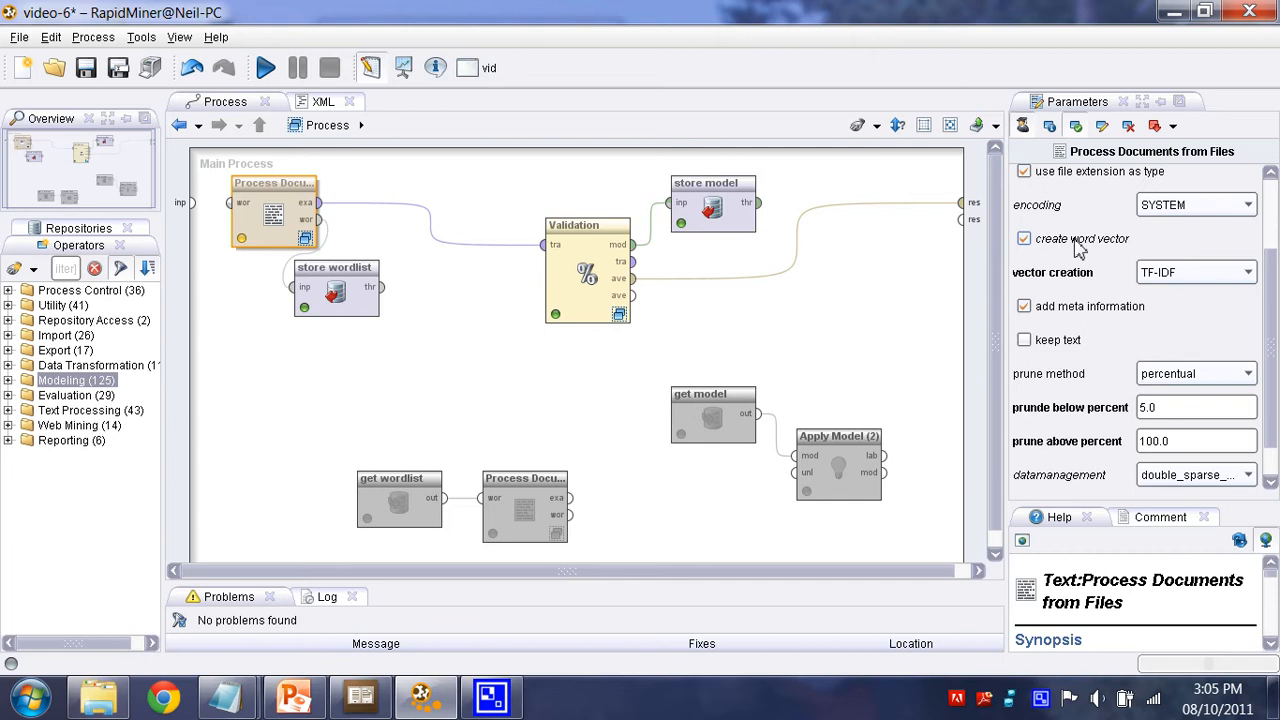
drag(1268, 287, 1276, 333)
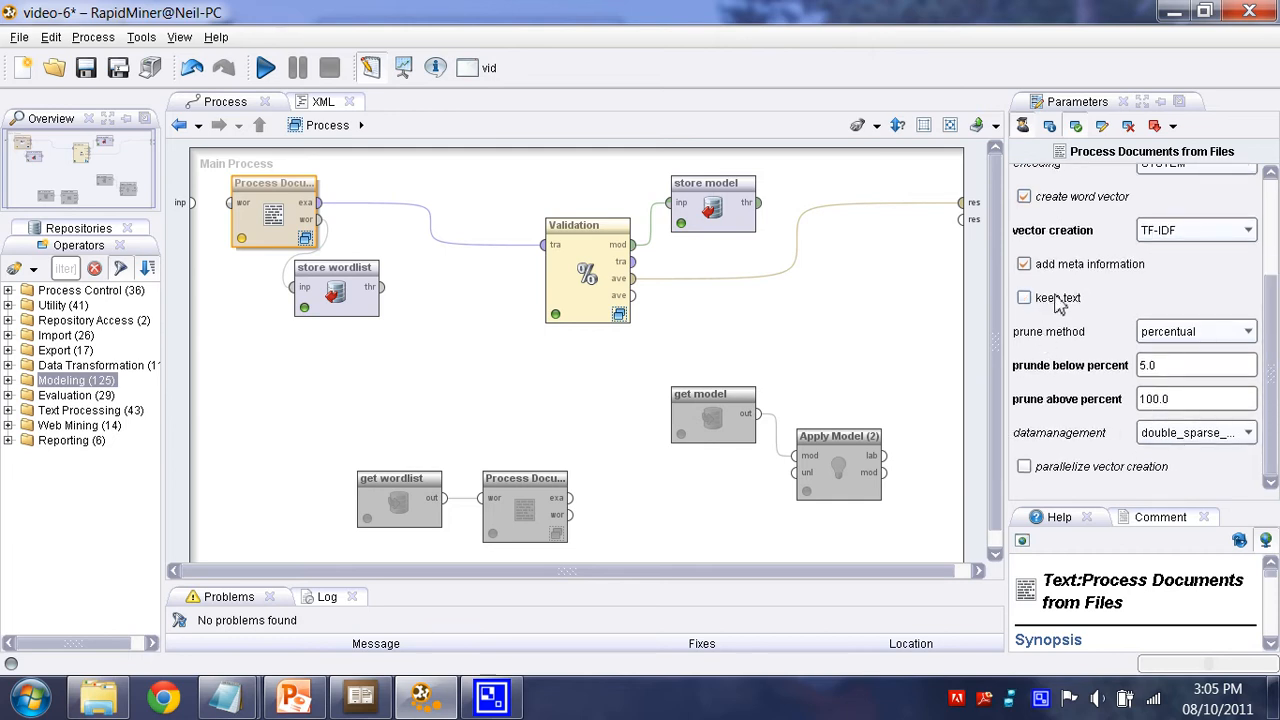
Look inside the Validation operator's subprocess and return to the main process.
click(410, 410)
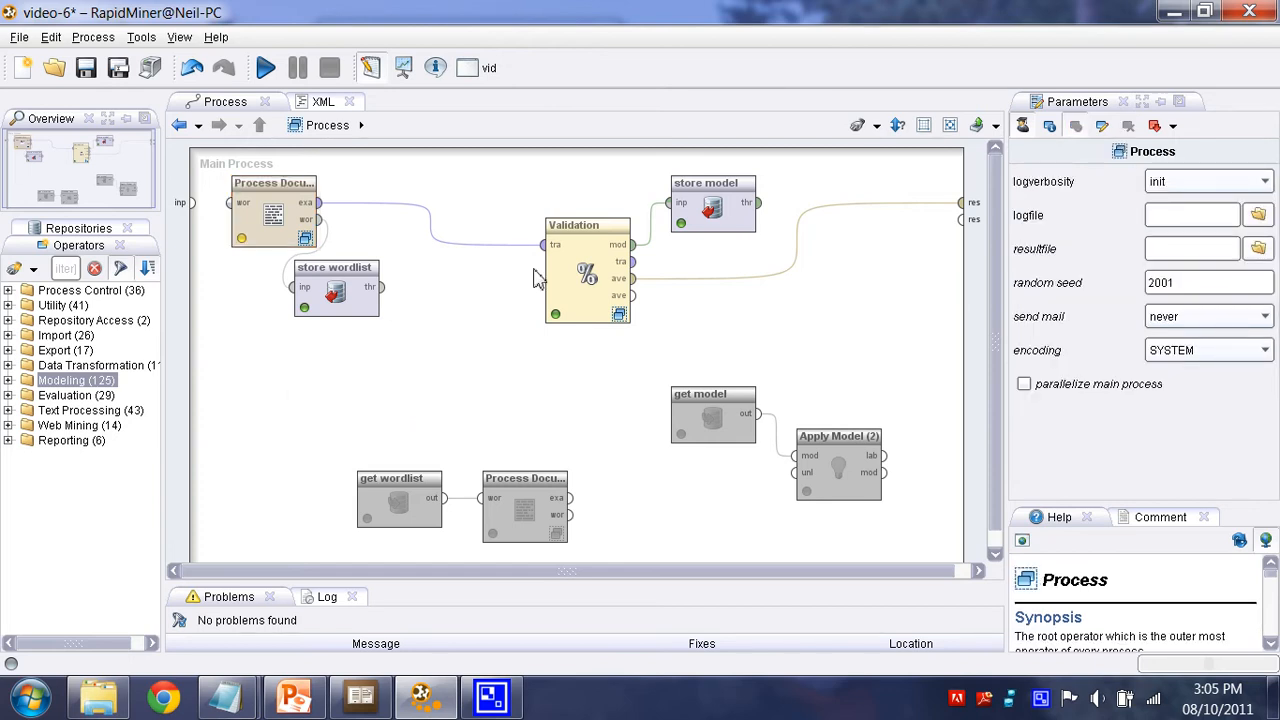
double_click(583, 262)
click(259, 125)
Check the store wordlist operator's repository entry against the Process Documents parameters, and view the Validation settings.
click(343, 308)
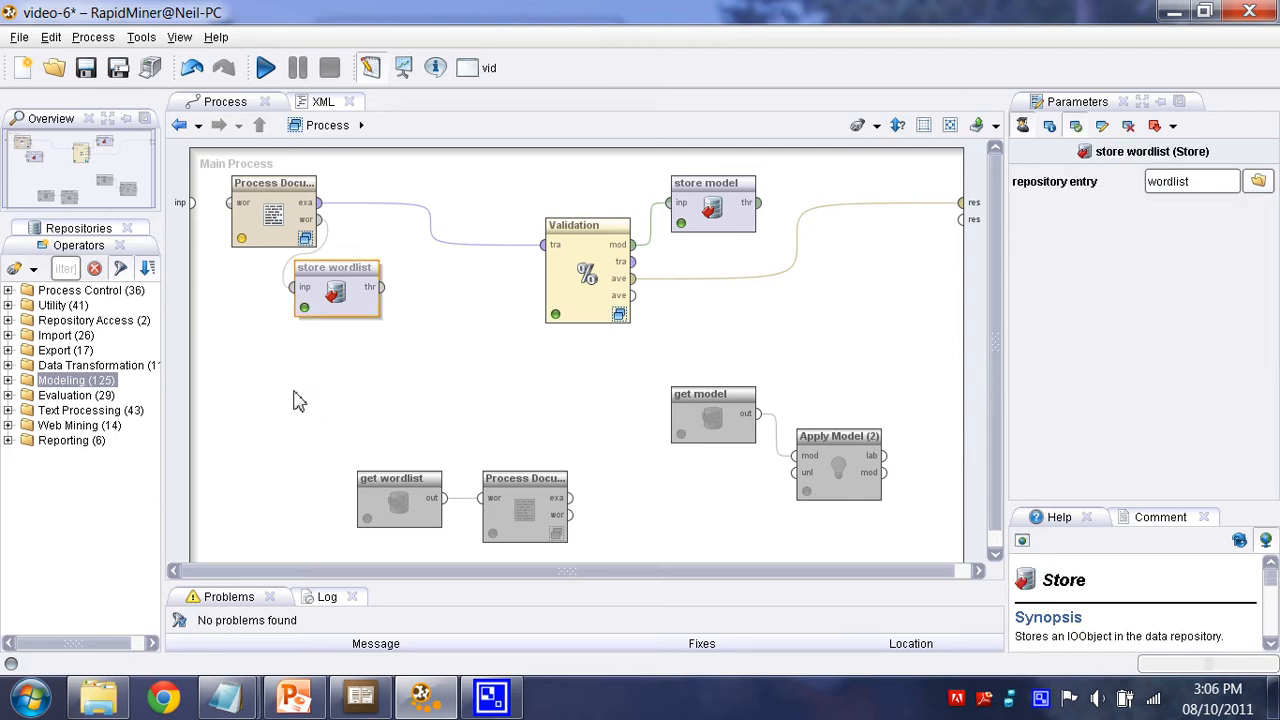
click(270, 230)
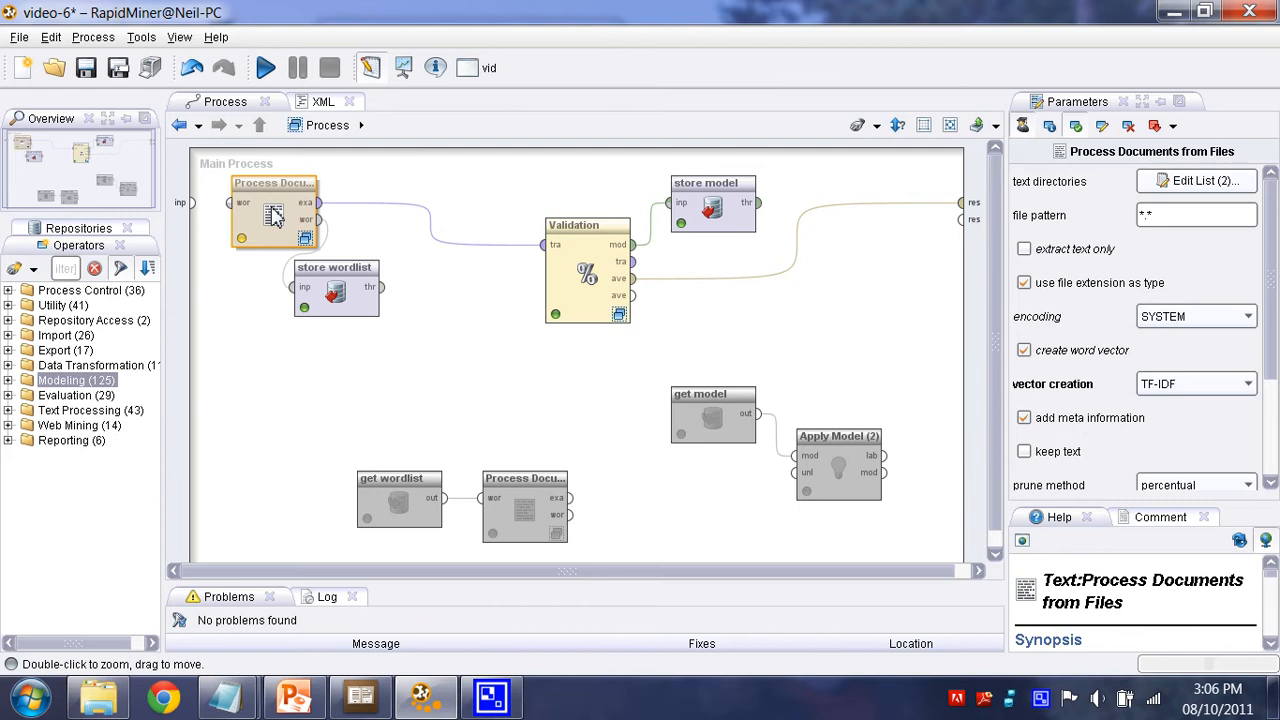
click(312, 292)
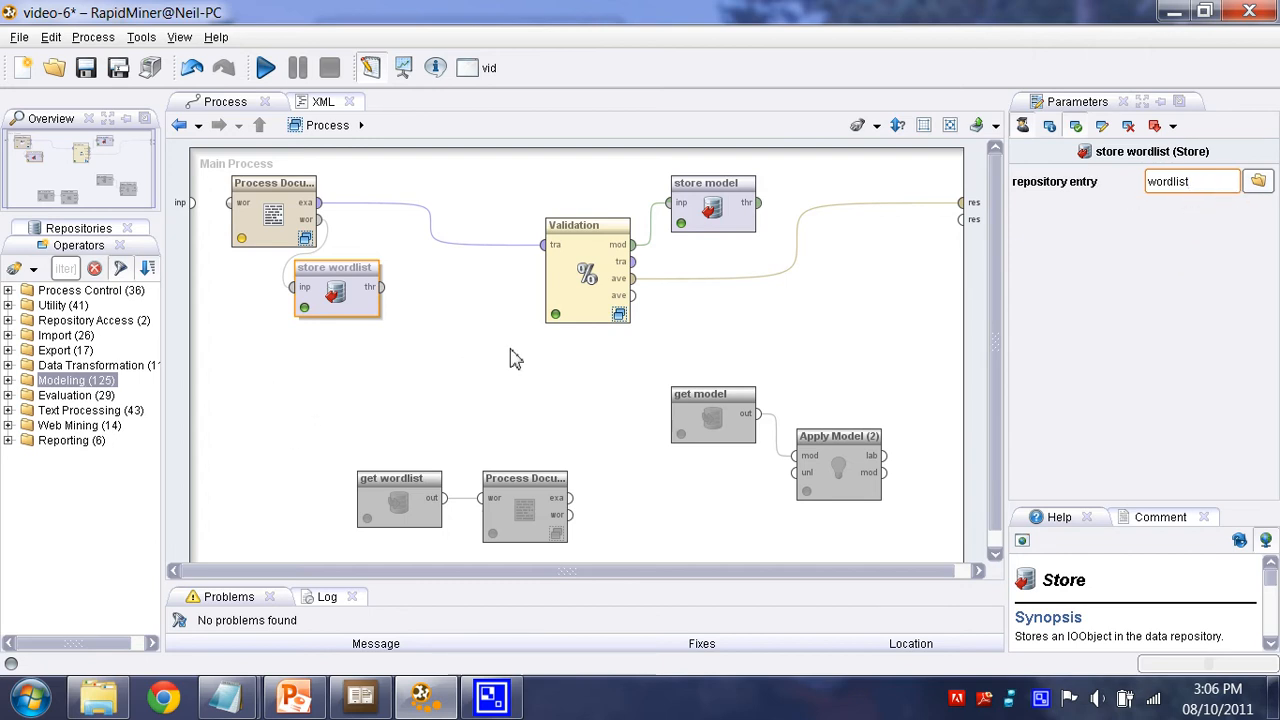
click(587, 268)
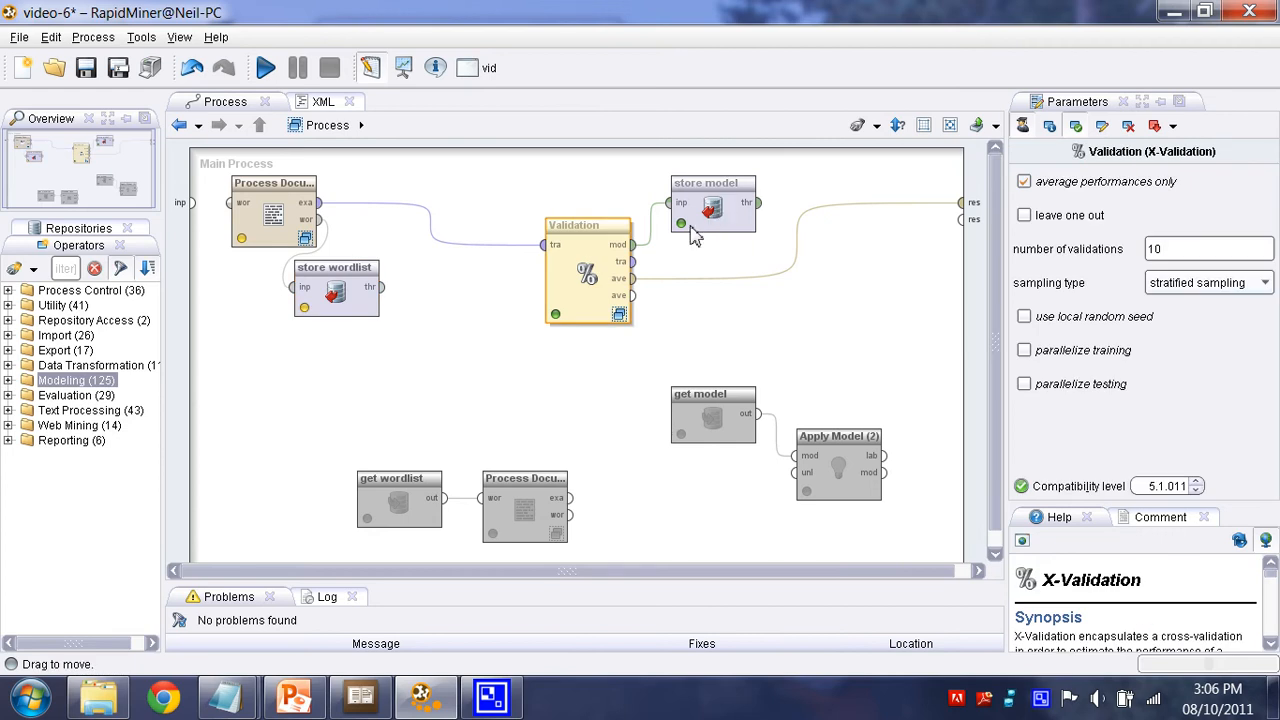
Set the store model operator's repository entry to model in the text-mining folder of MyRepository.
click(727, 207)
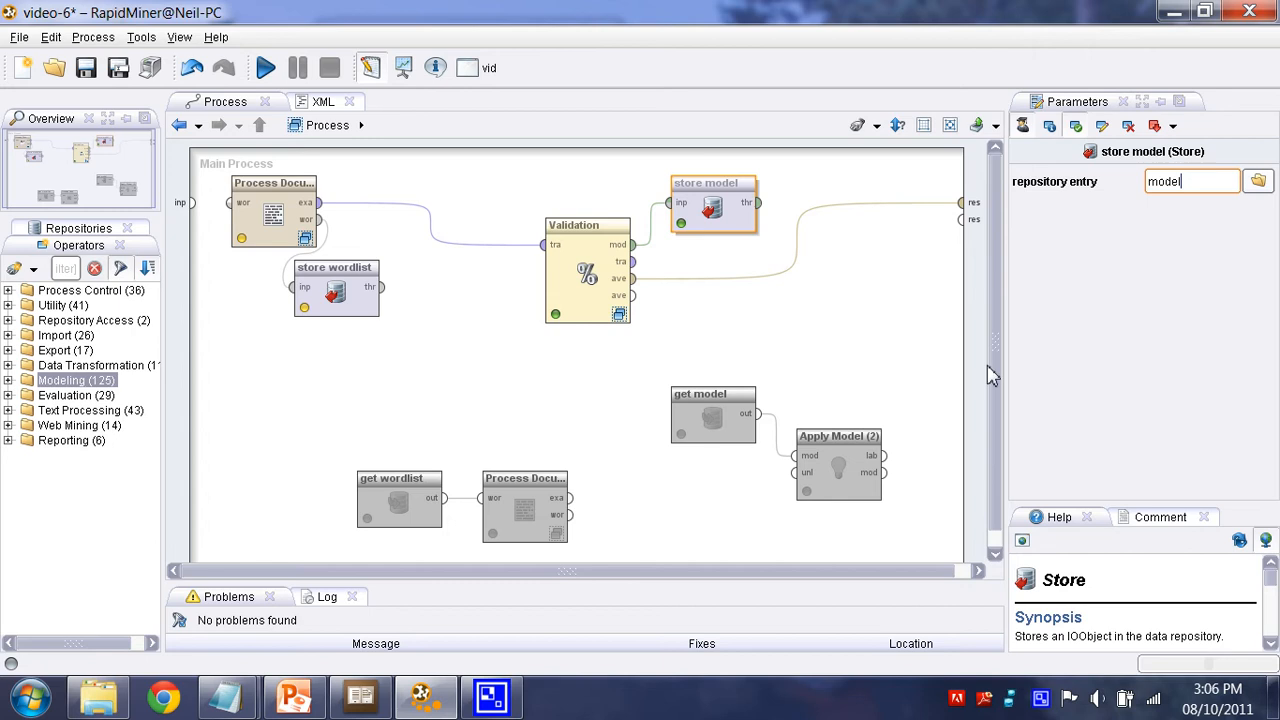
click(1259, 184)
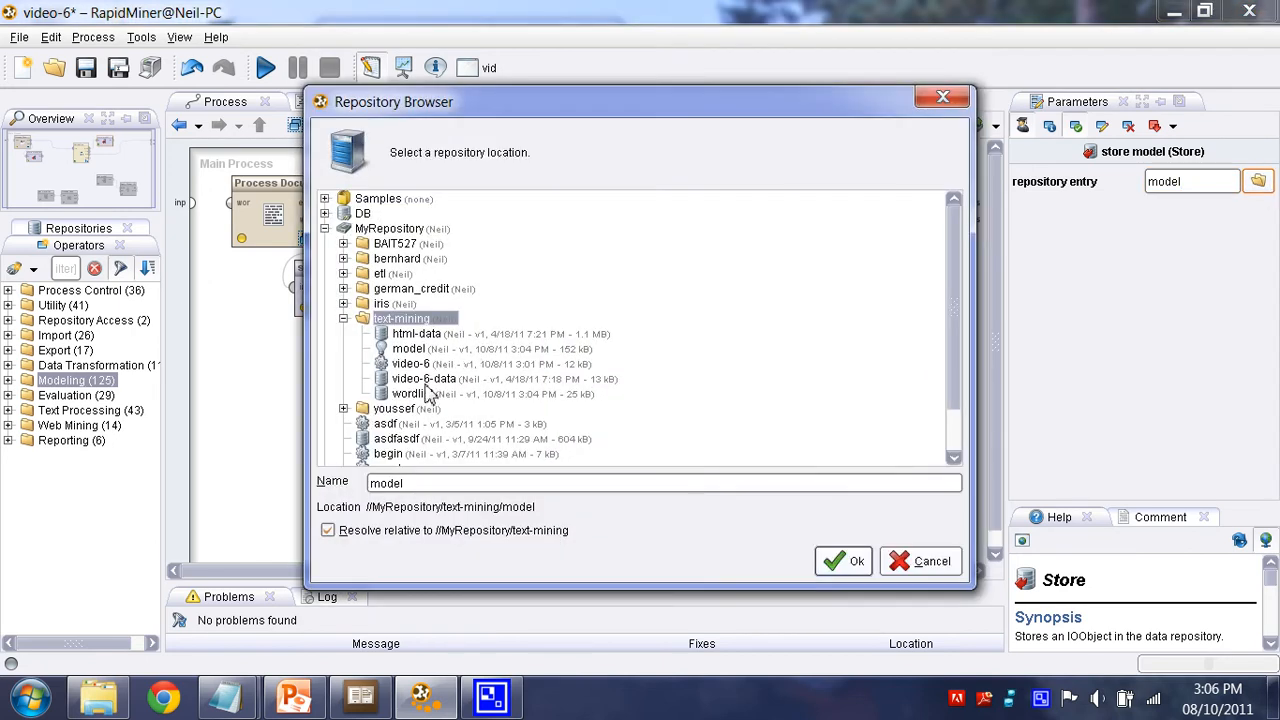
click(420, 394)
click(430, 349)
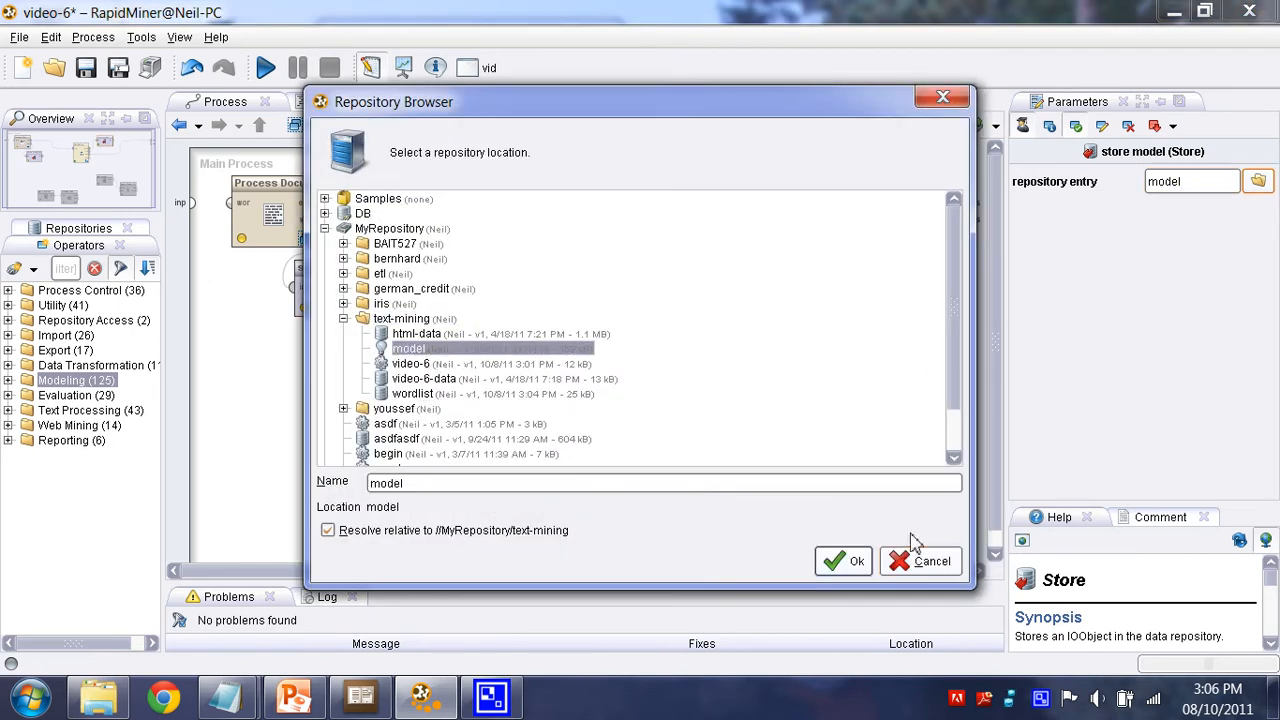
click(854, 561)
Disable the training operators: Process Documents, store wordlist, Validation and store model.
click(258, 396)
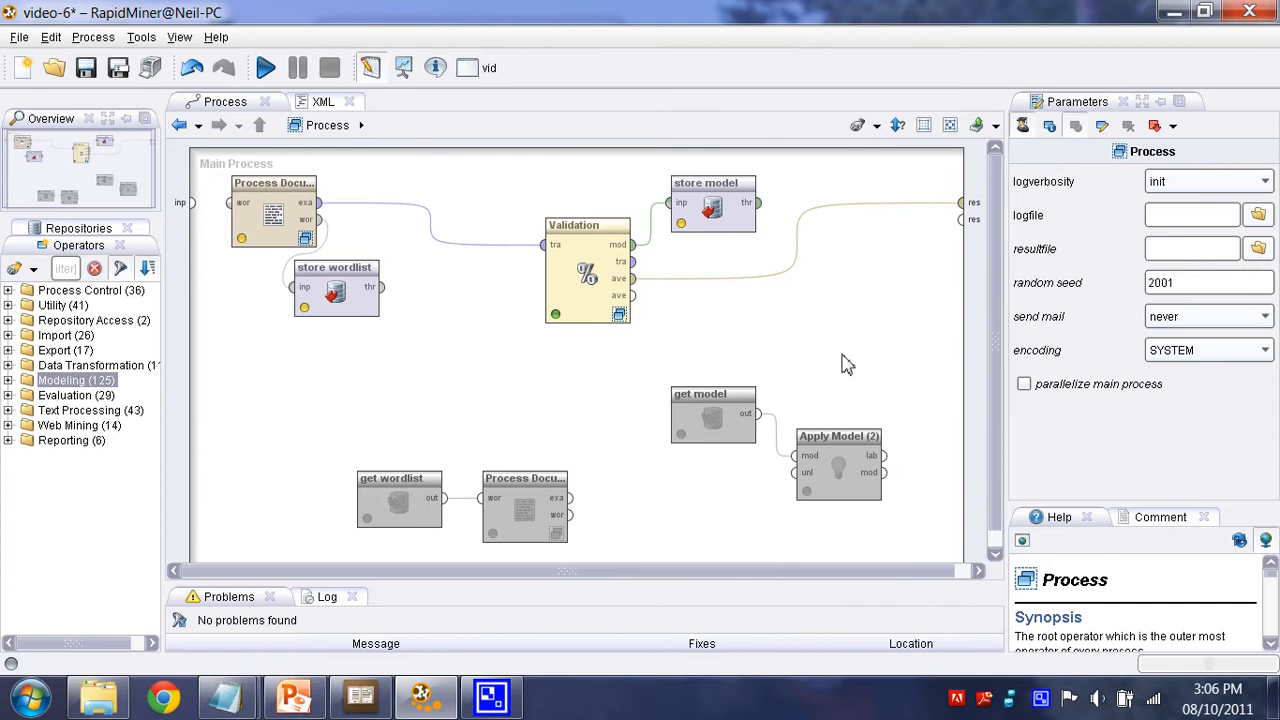
drag(842, 356, 225, 170)
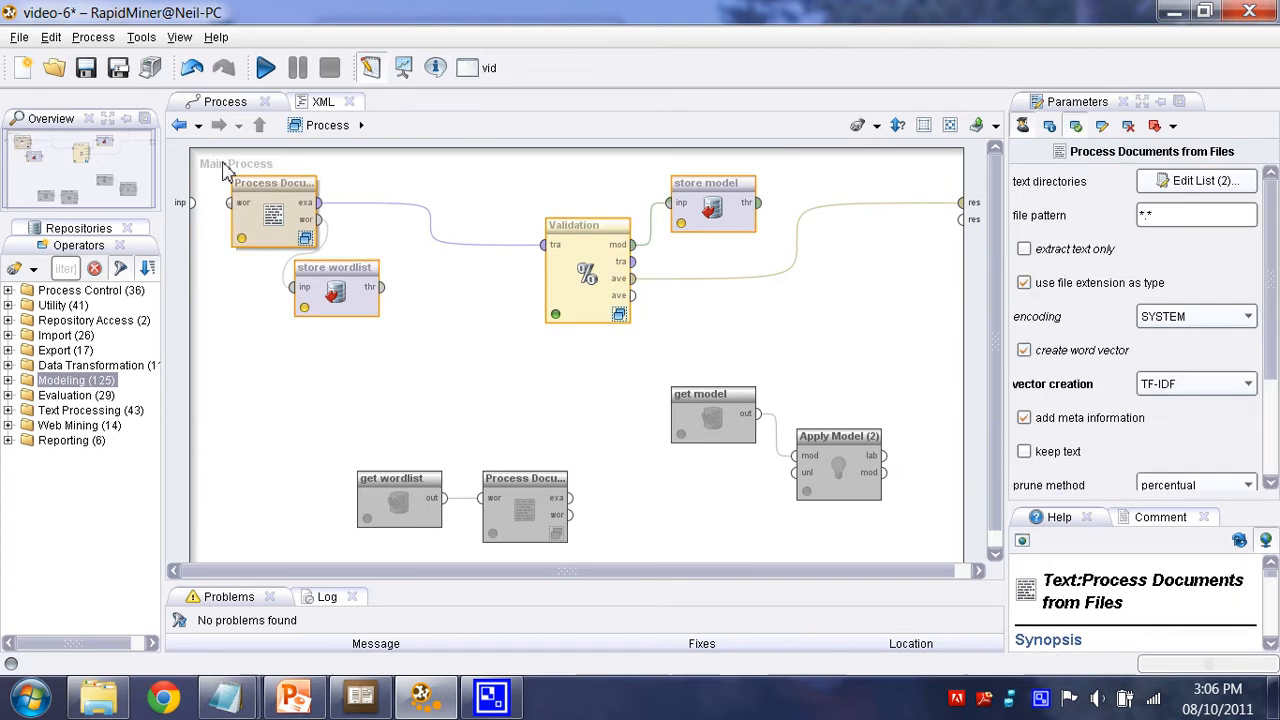
right_click(242, 180)
click(371, 414)
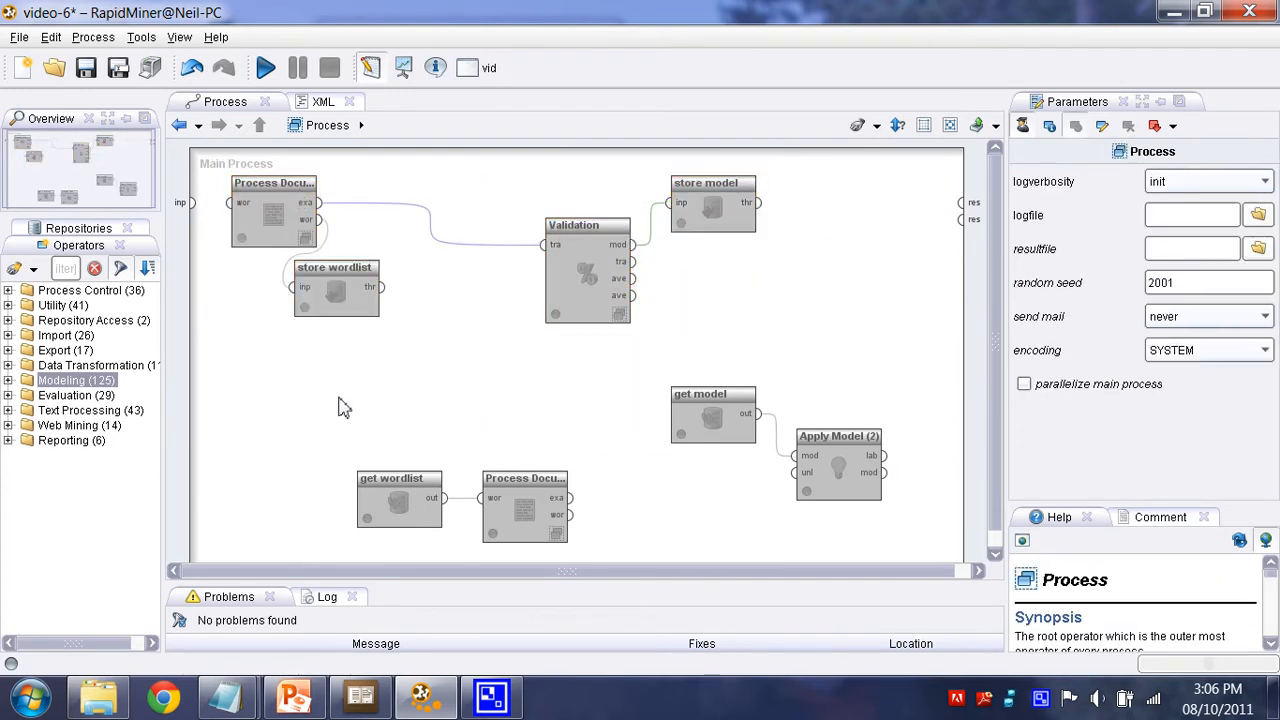
Enable the get wordlist, second Process Documents, get model and Apply Model (2) operators.
drag(309, 365, 940, 565)
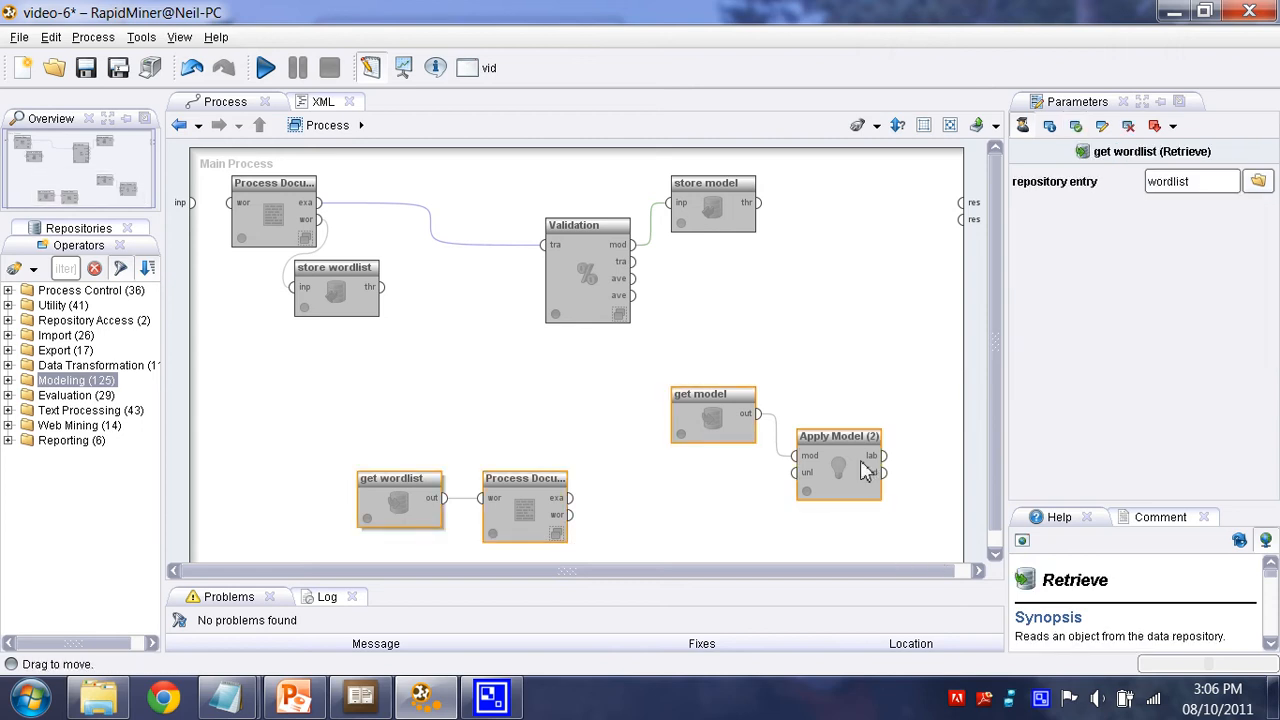
right_click(866, 472)
click(905, 474)
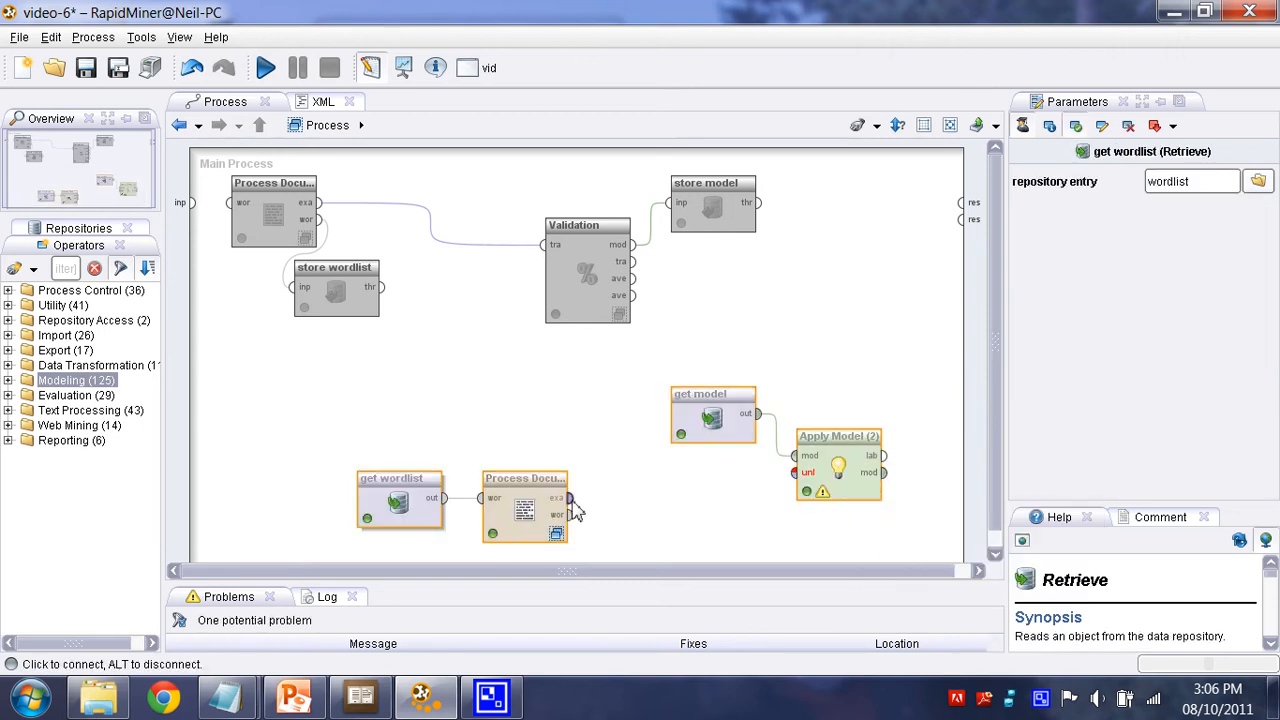
Connect the second Process Documents example set to Apply Model (2)'s unlabelled input, and its labelled output to the first process result.
click(570, 498)
click(794, 472)
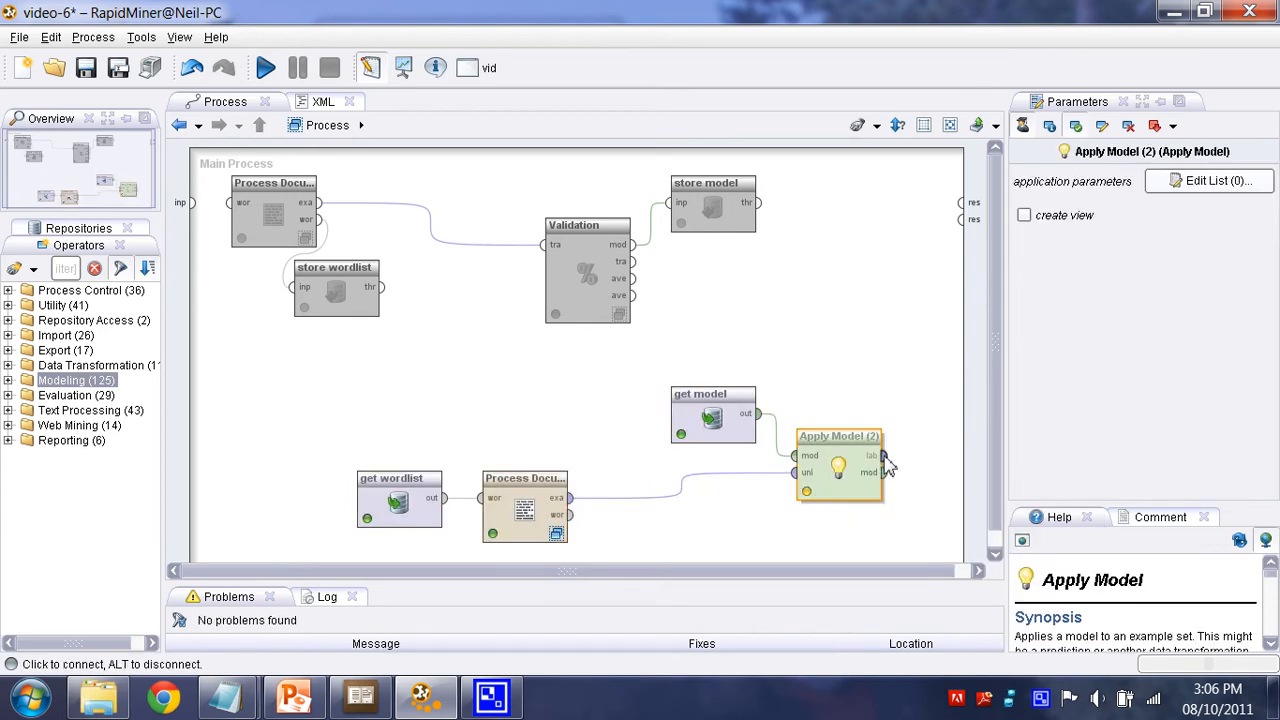
click(884, 456)
click(961, 203)
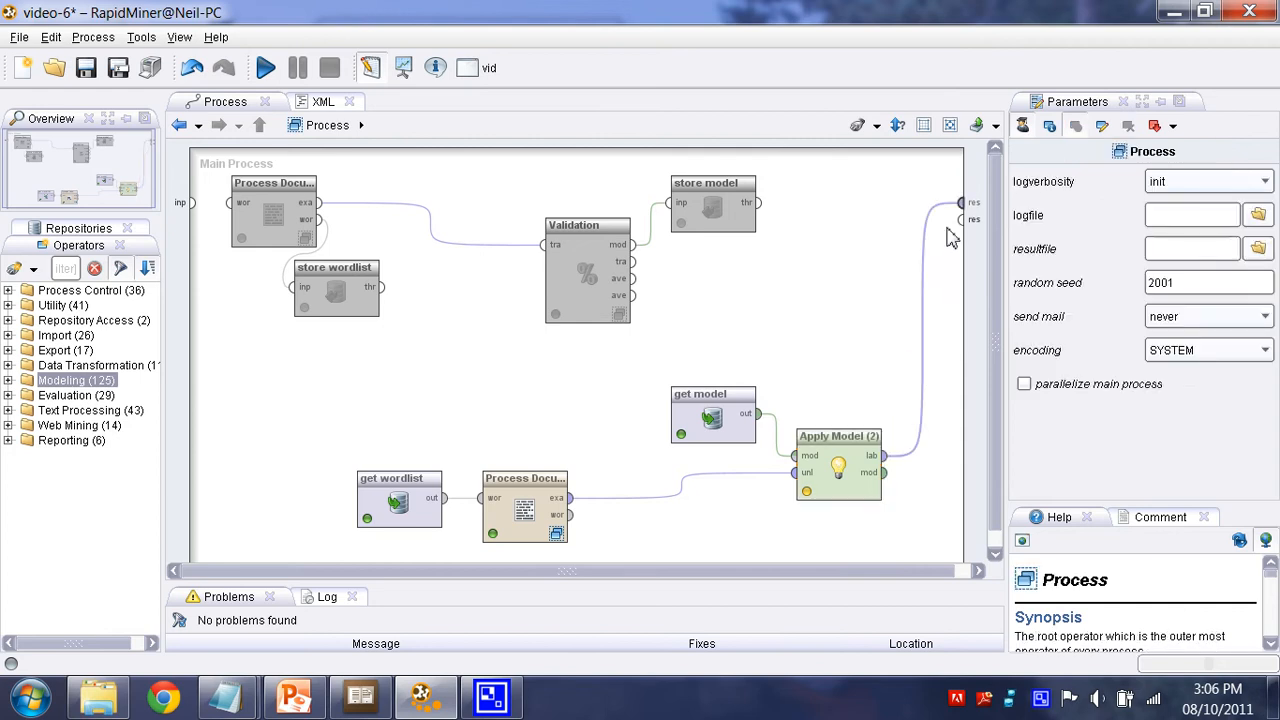
Compare the repository entries of the get wordlist and get model operators.
click(398, 511)
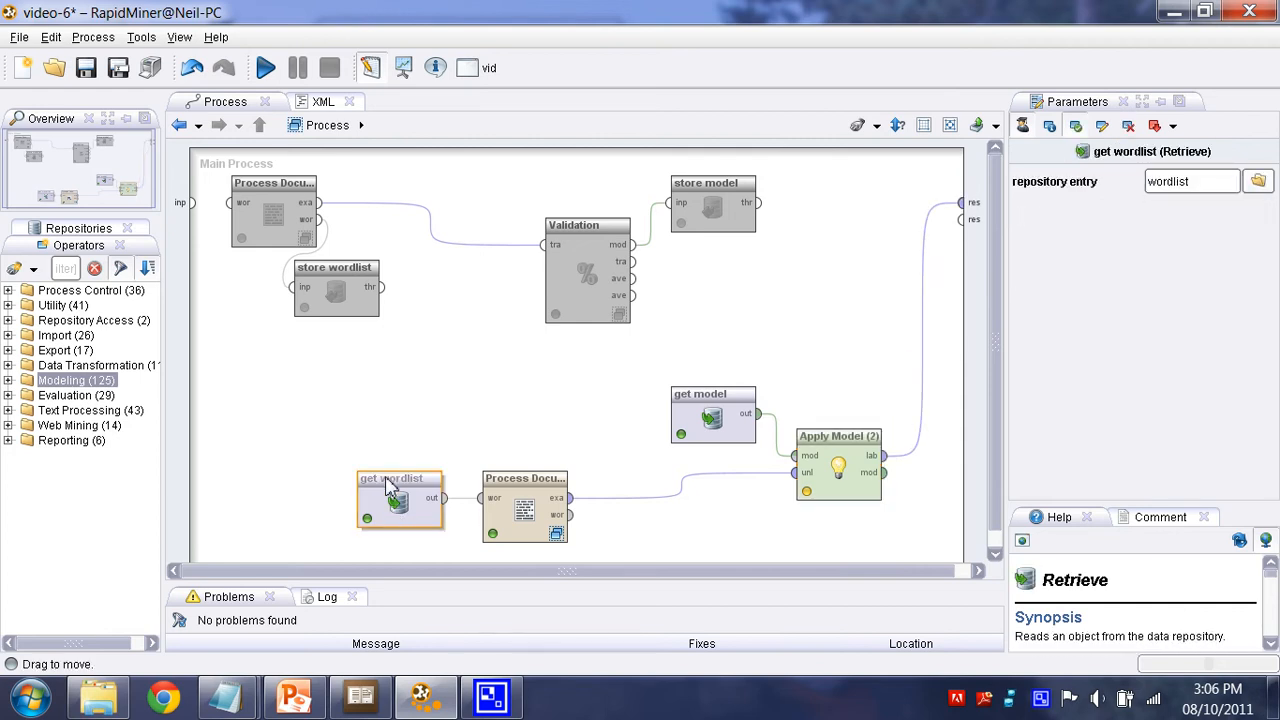
click(352, 302)
click(400, 514)
click(710, 425)
click(368, 516)
click(710, 421)
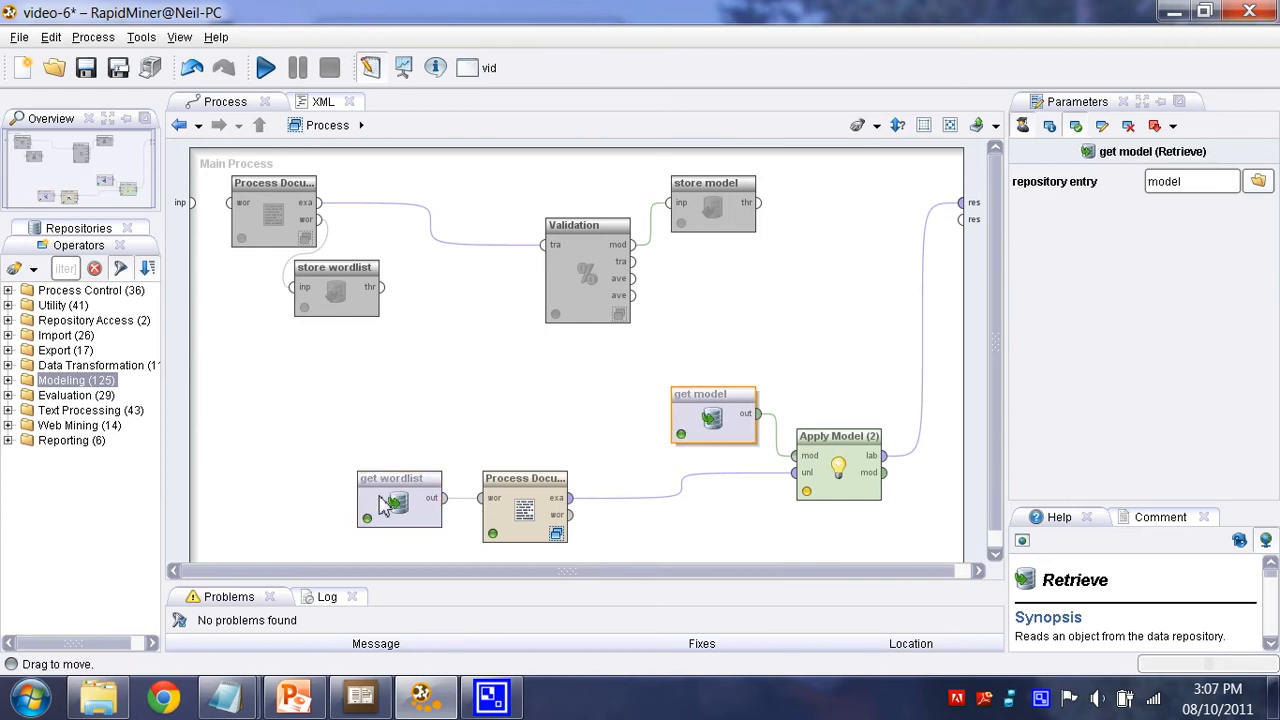
click(388, 505)
Review the class name and directory in the second Process Documents operator's text directories list, leaving it without saving changes.
click(528, 510)
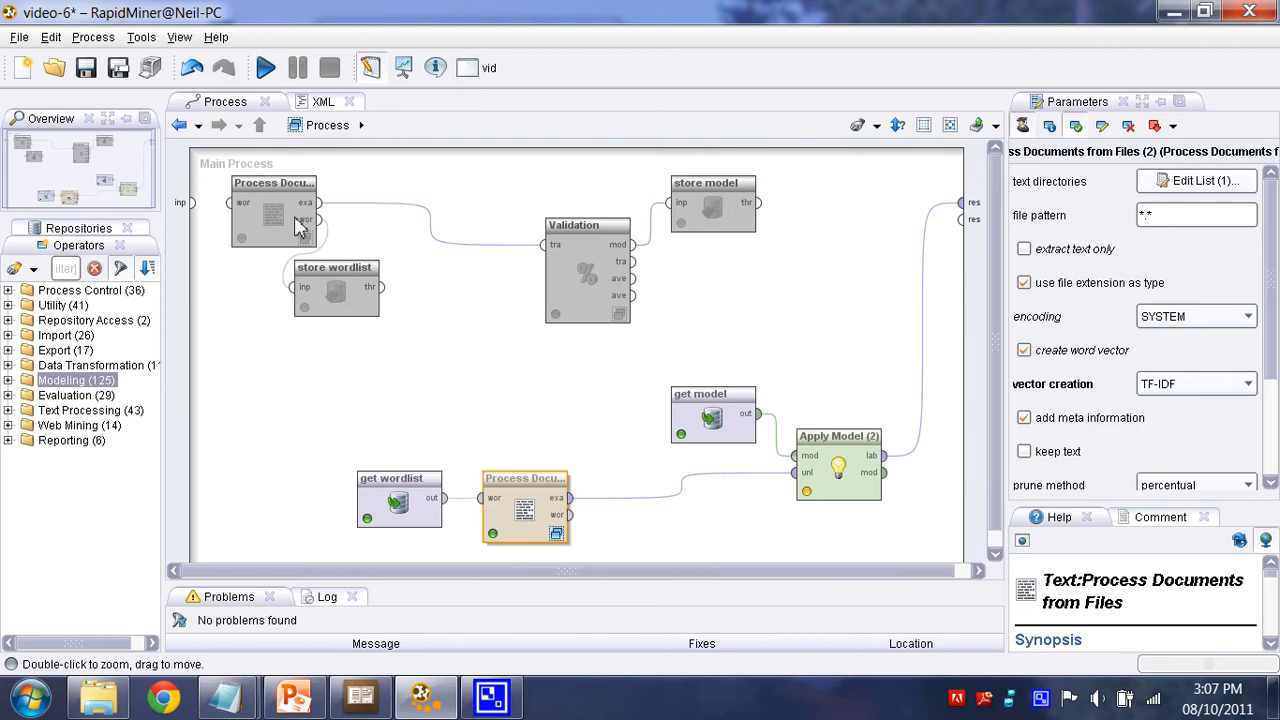
click(1150, 181)
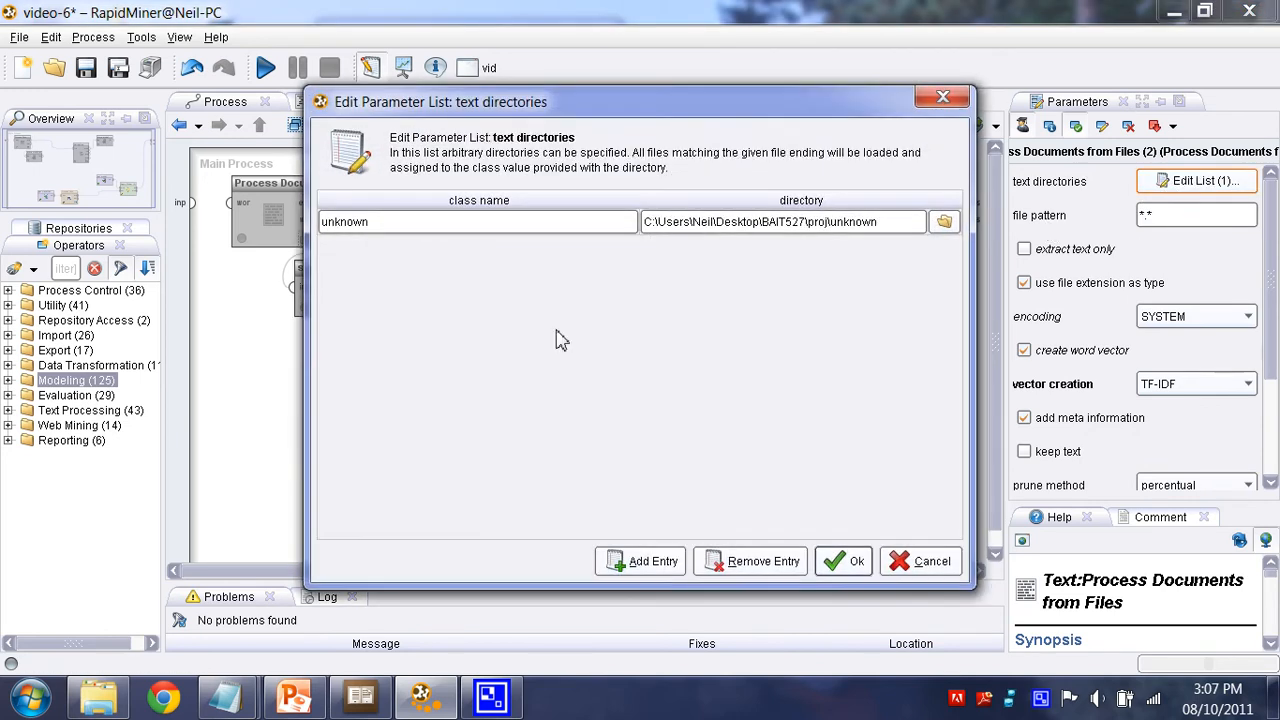
click(414, 222)
click(851, 226)
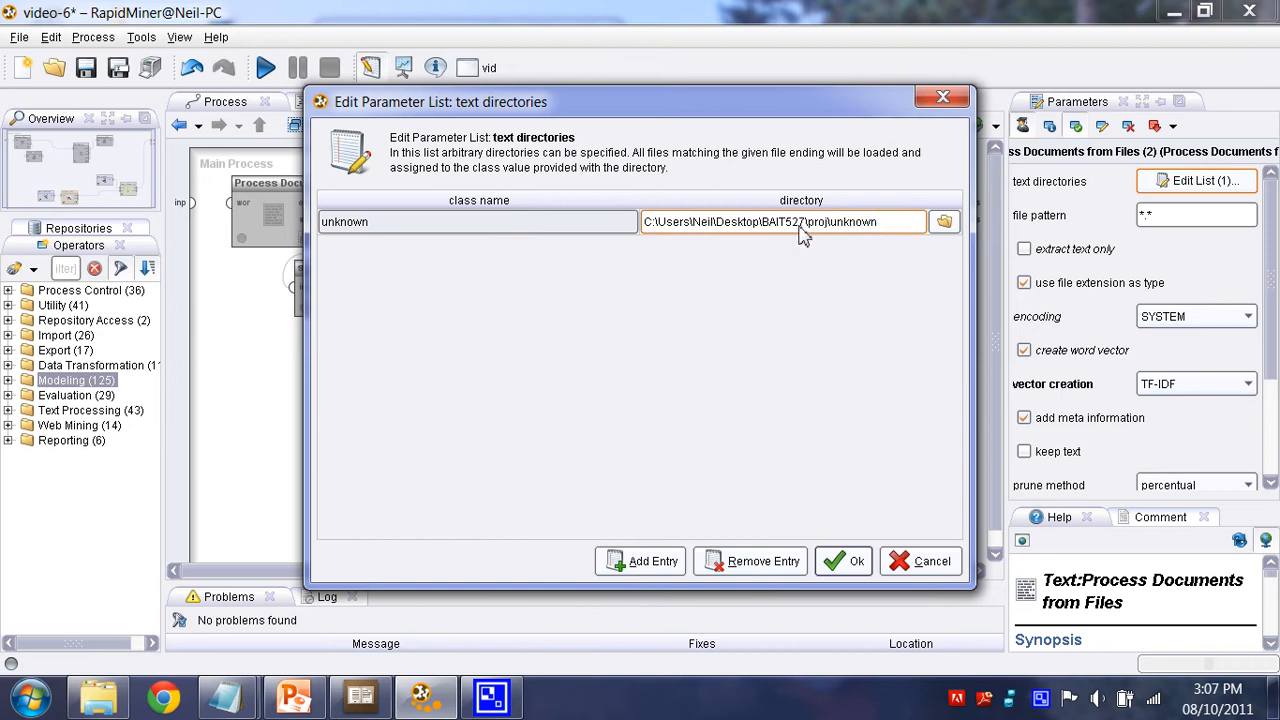
click(366, 232)
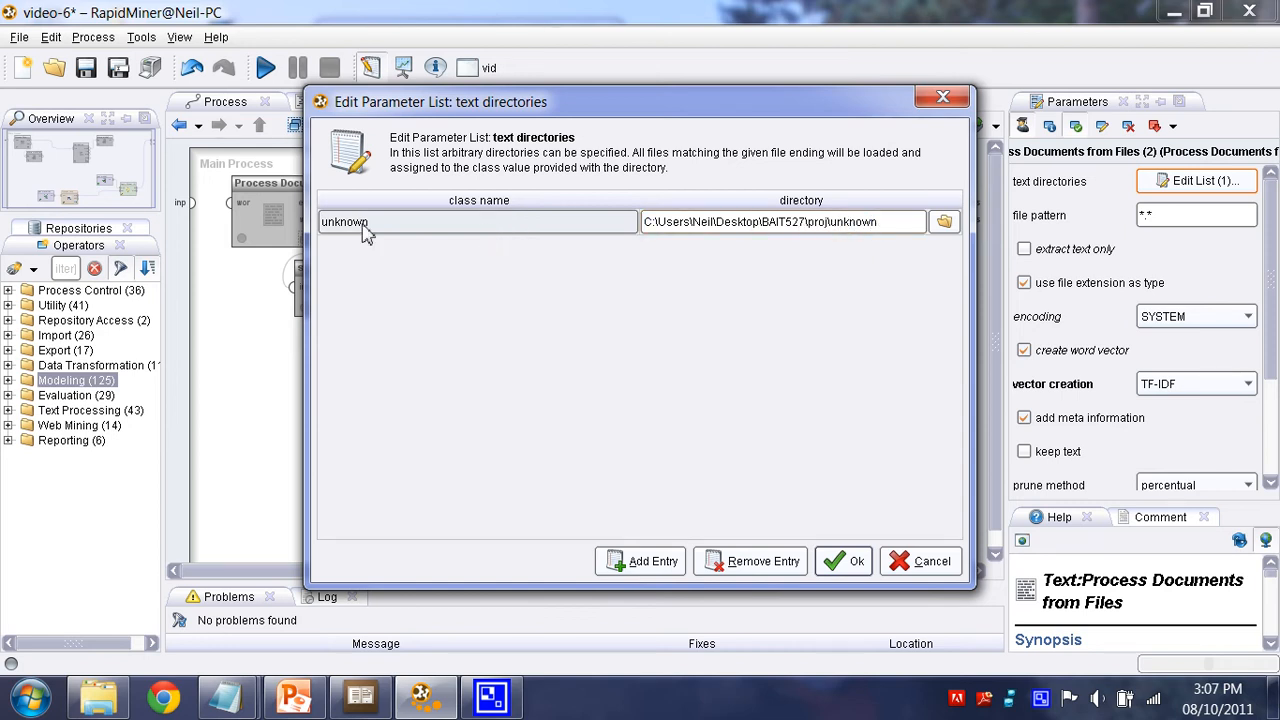
click(921, 561)
Examine the second Process Documents operator's file pattern, vector creation, keep text and pruning parameters.
mouse_move(1269, 239)
mouse_down()
mouse_move(1273, 340)
mouse_move(1272, 236)
mouse_up()
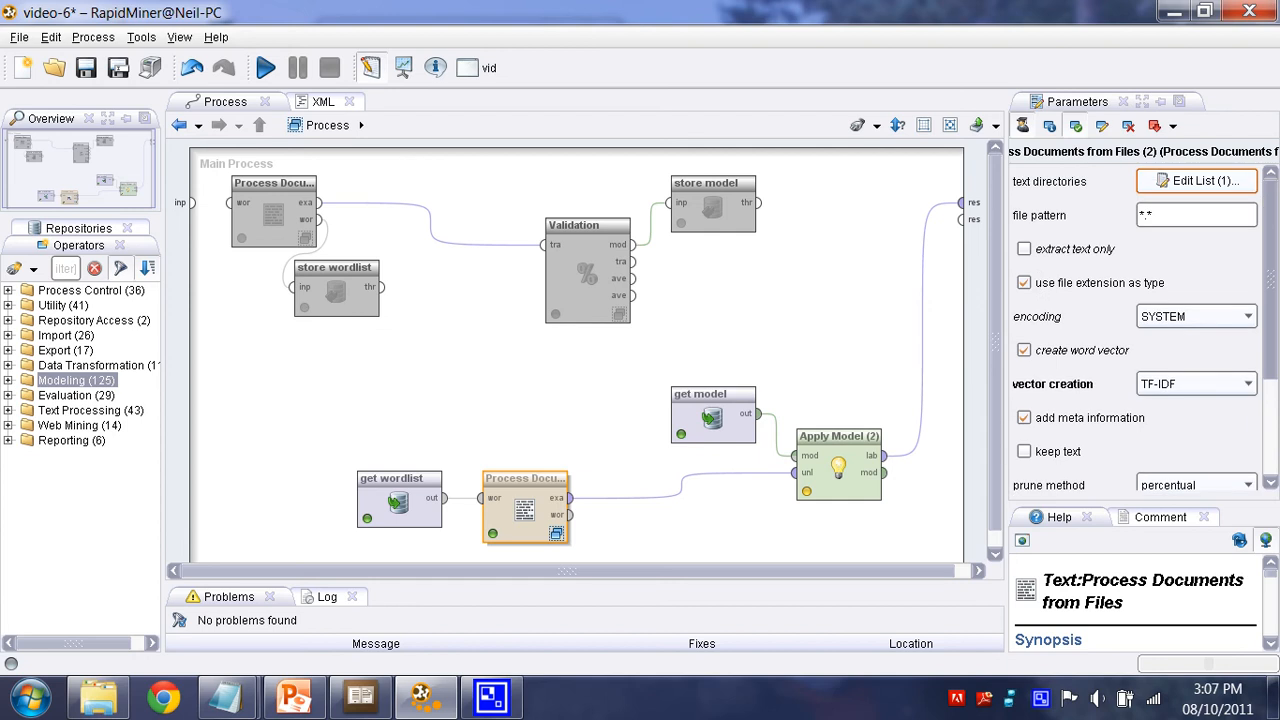
click(1175, 220)
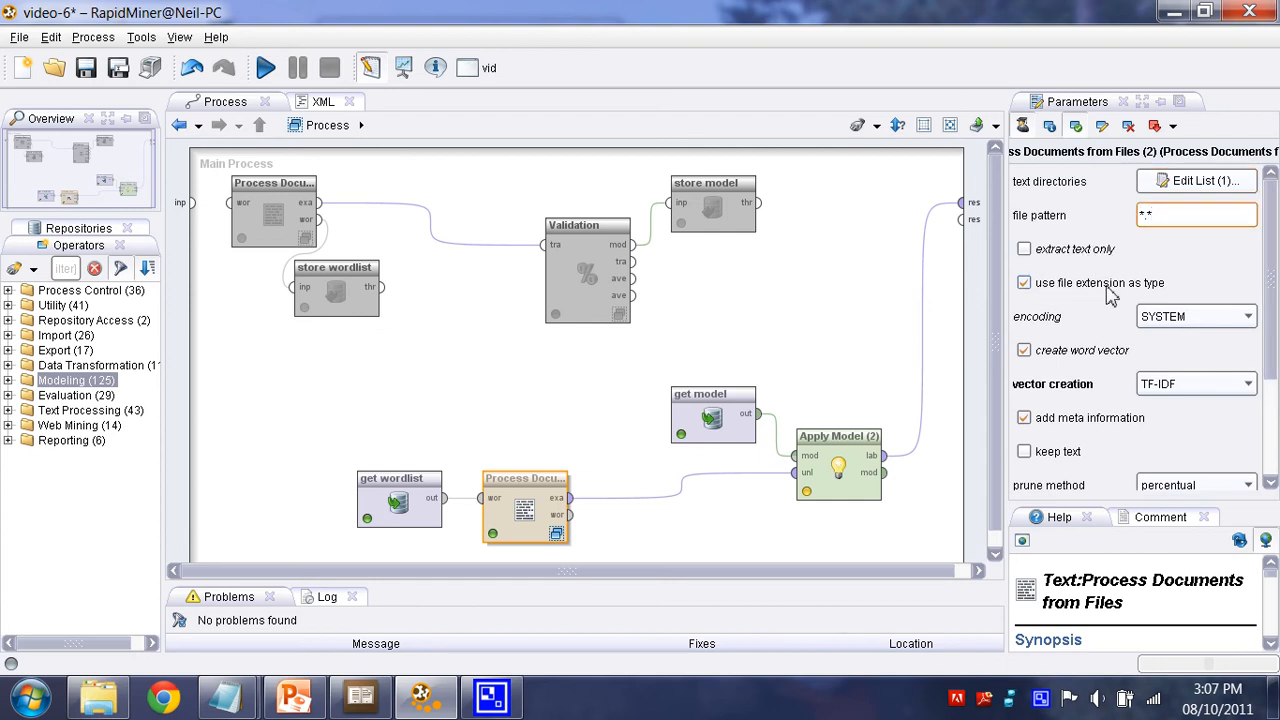
scroll(1133, 320, down, 3)
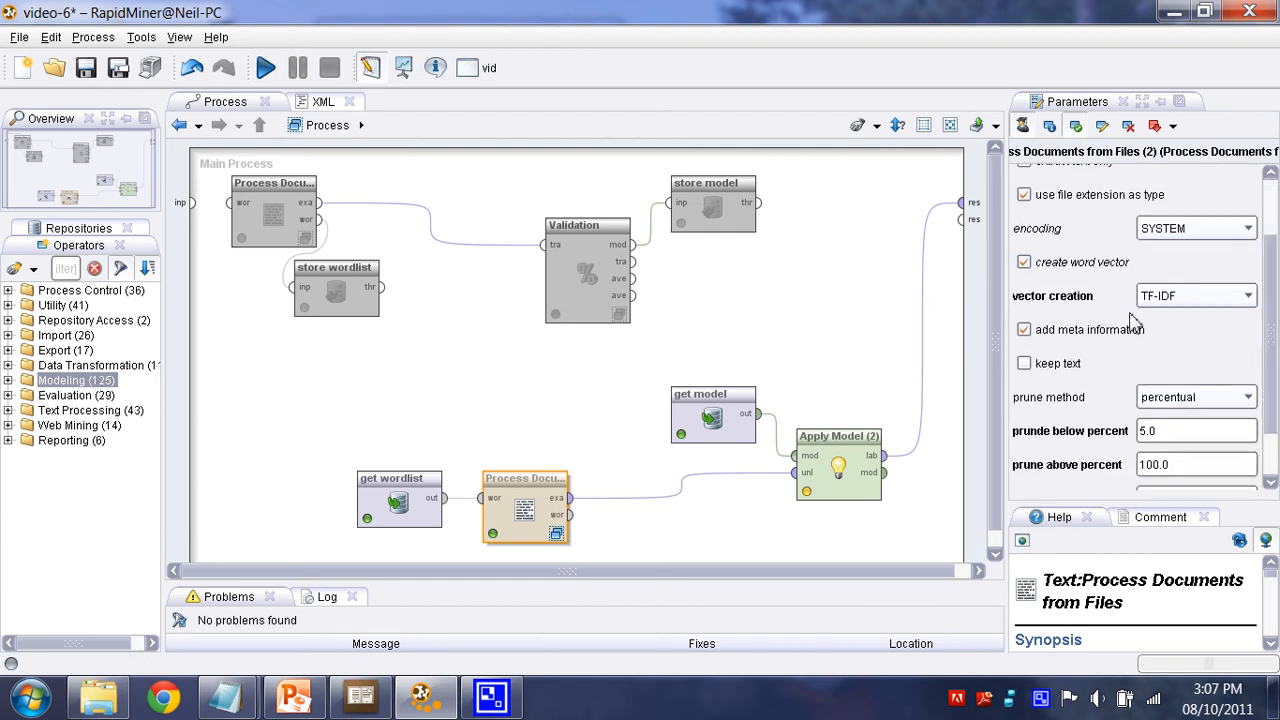
scroll(1265, 323, down, 2)
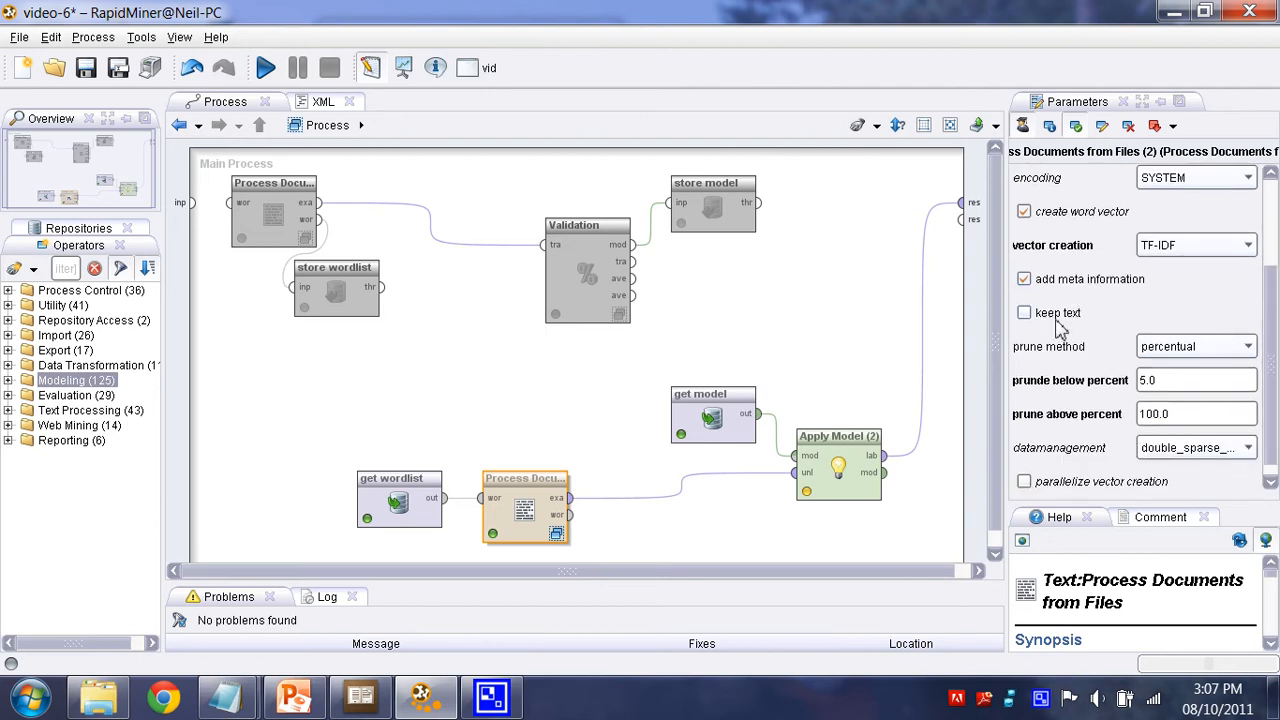
scroll(1265, 341, down, 1)
click(1190, 372)
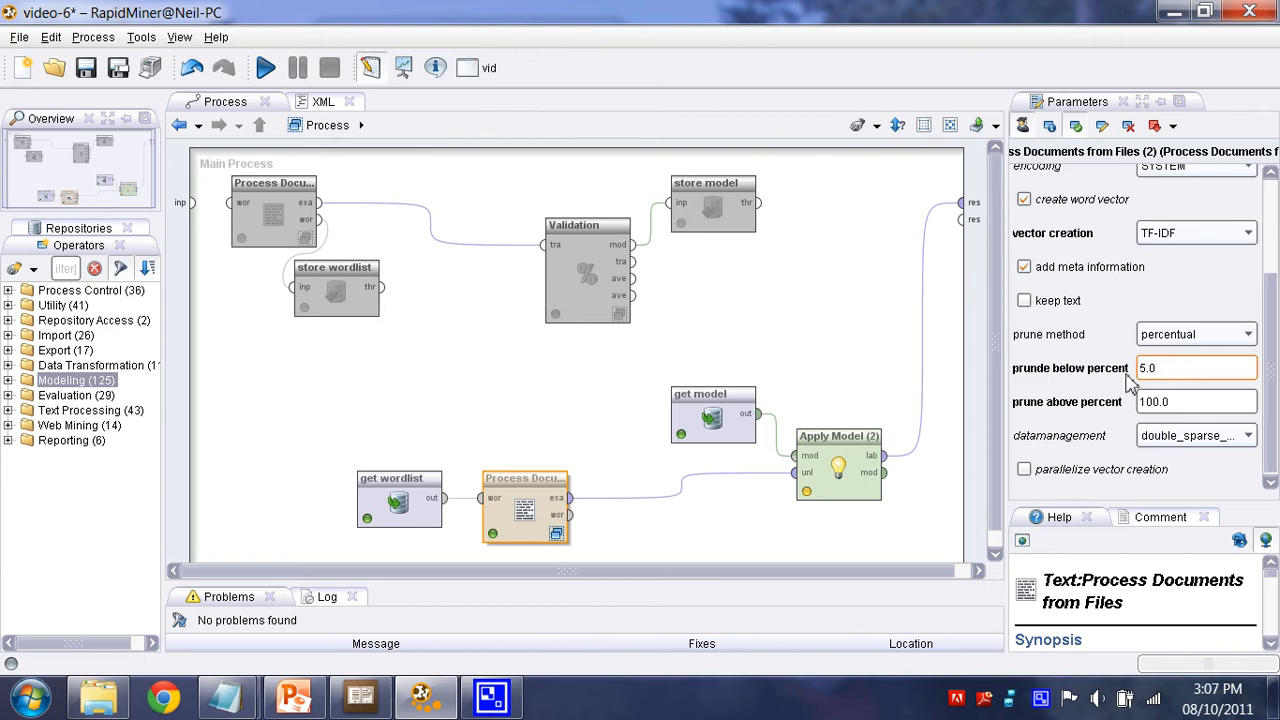
Review the text-processing chain inside the second Process Documents operator, from Transform Cases to Generate n-Grams, and return to the main process.
double_click(518, 518)
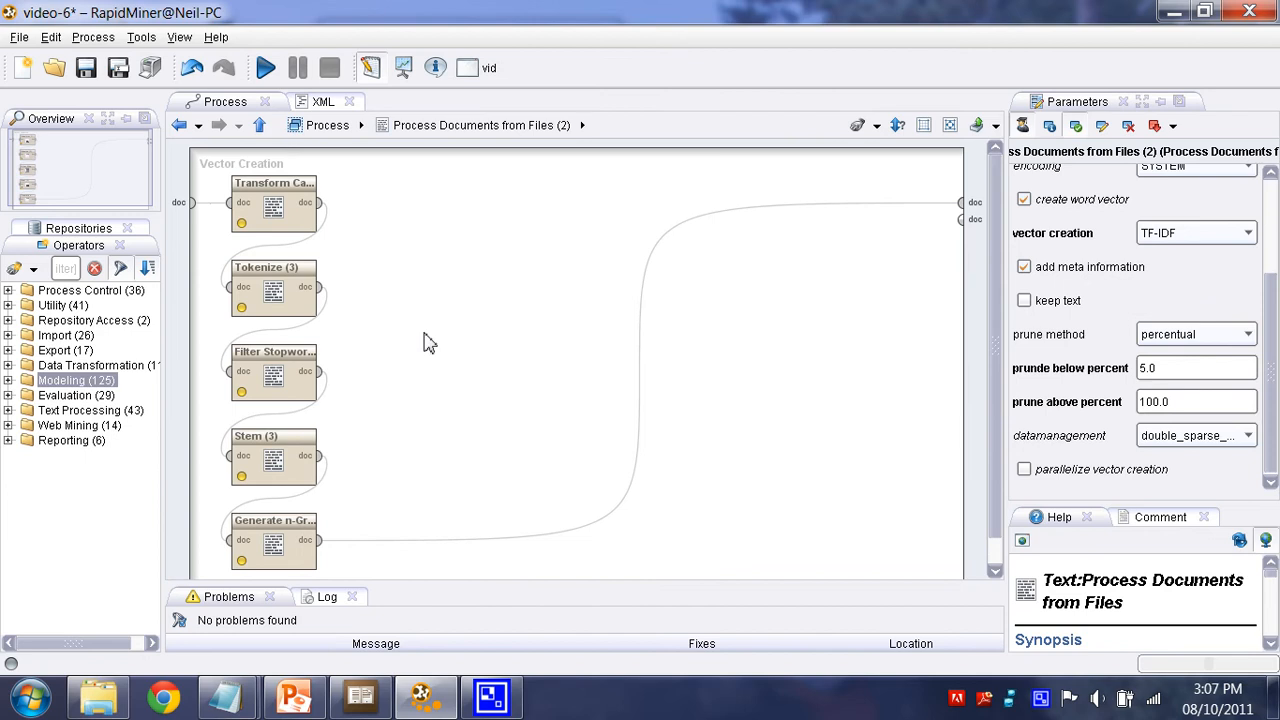
click(278, 205)
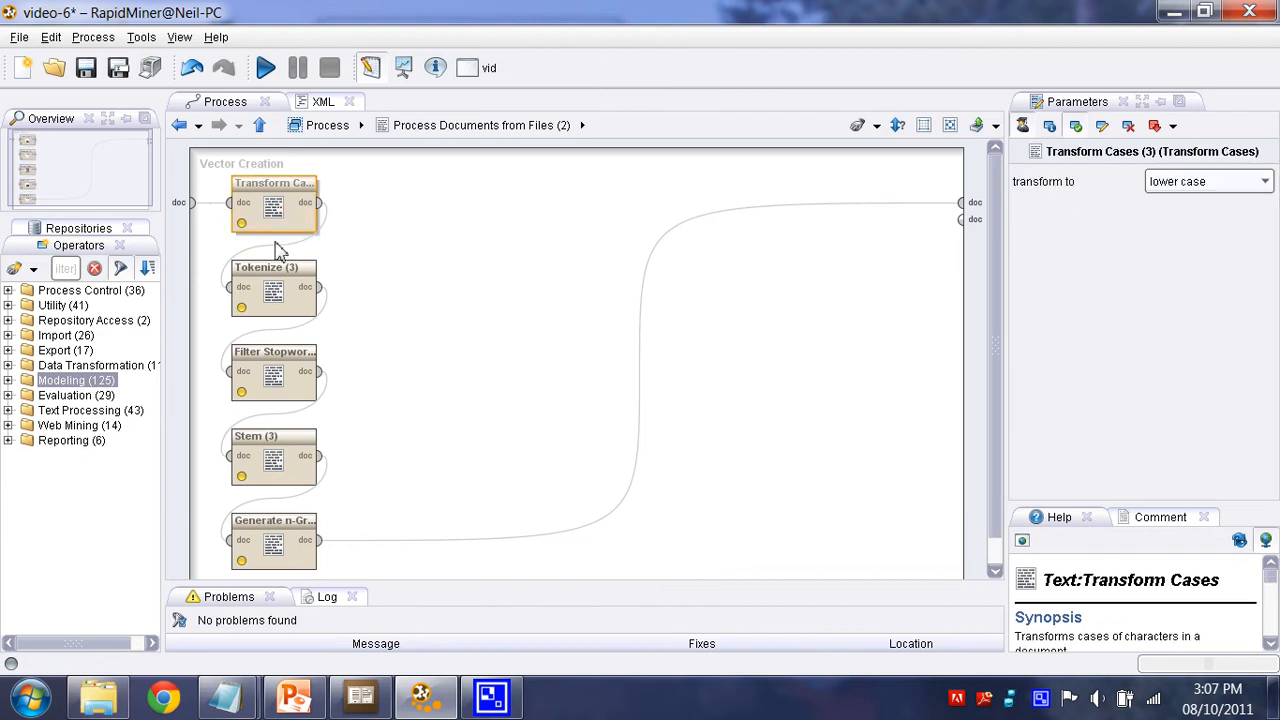
click(272, 293)
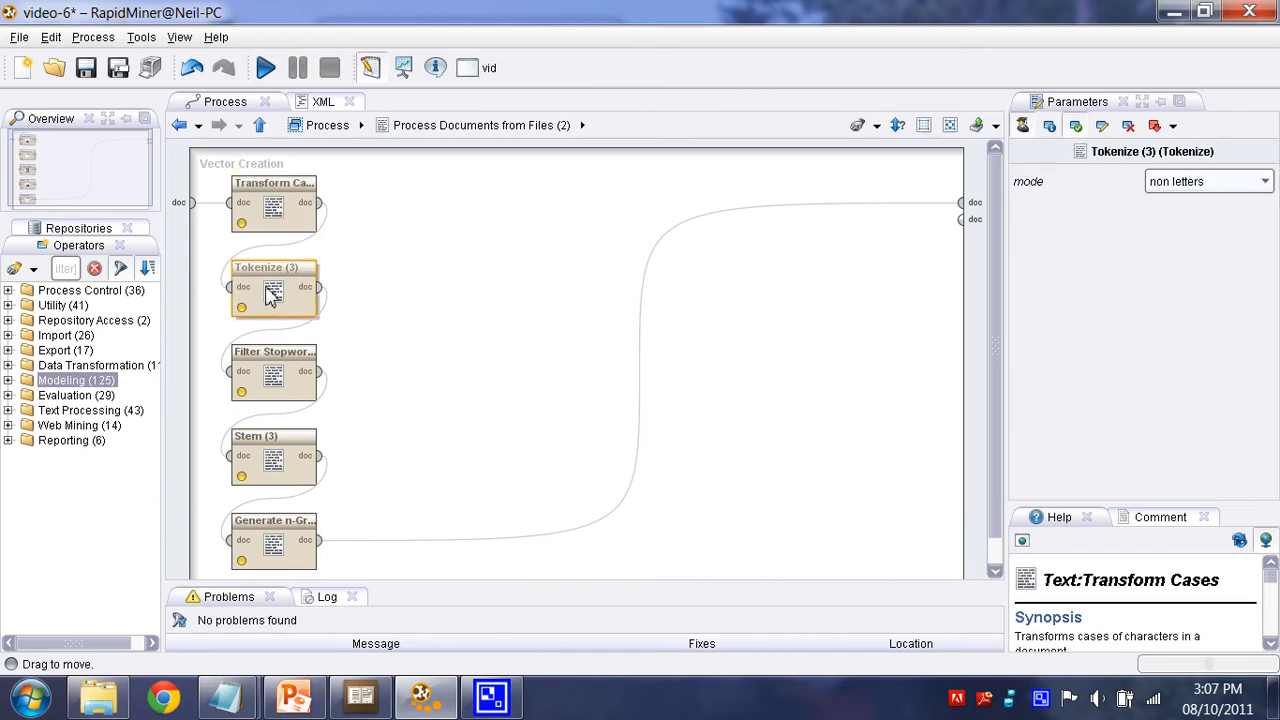
click(278, 365)
click(274, 455)
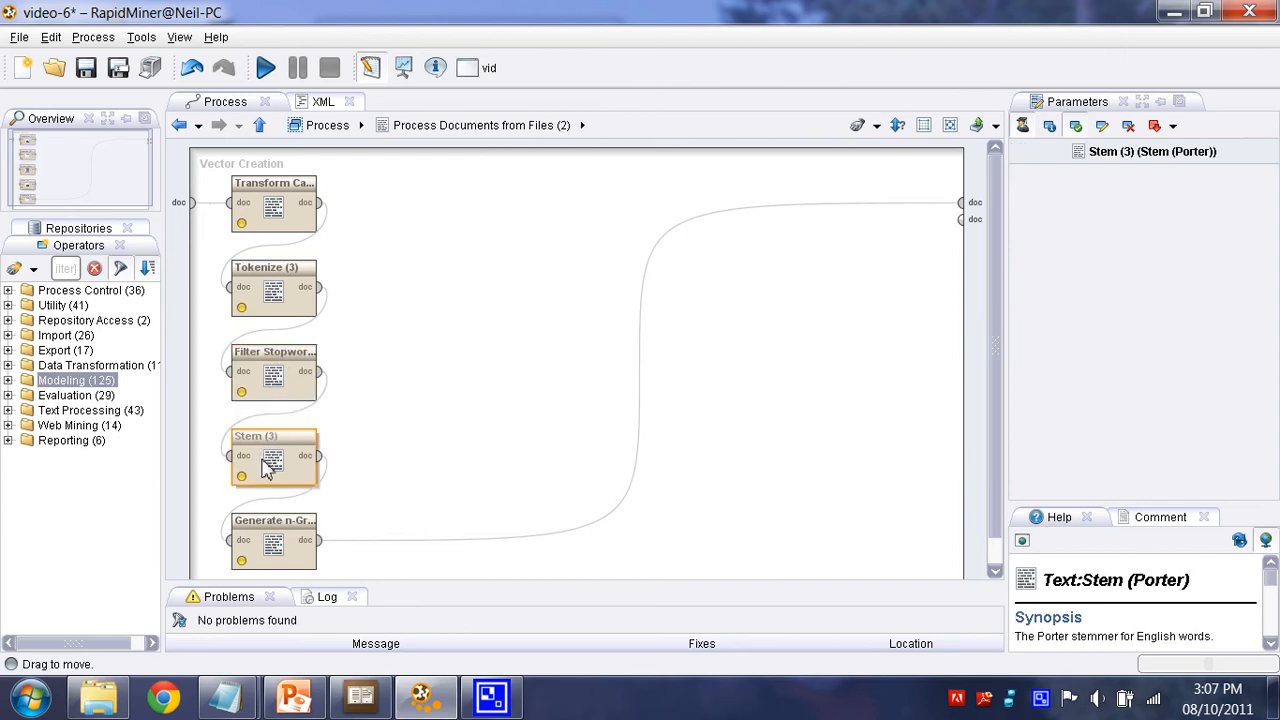
click(276, 555)
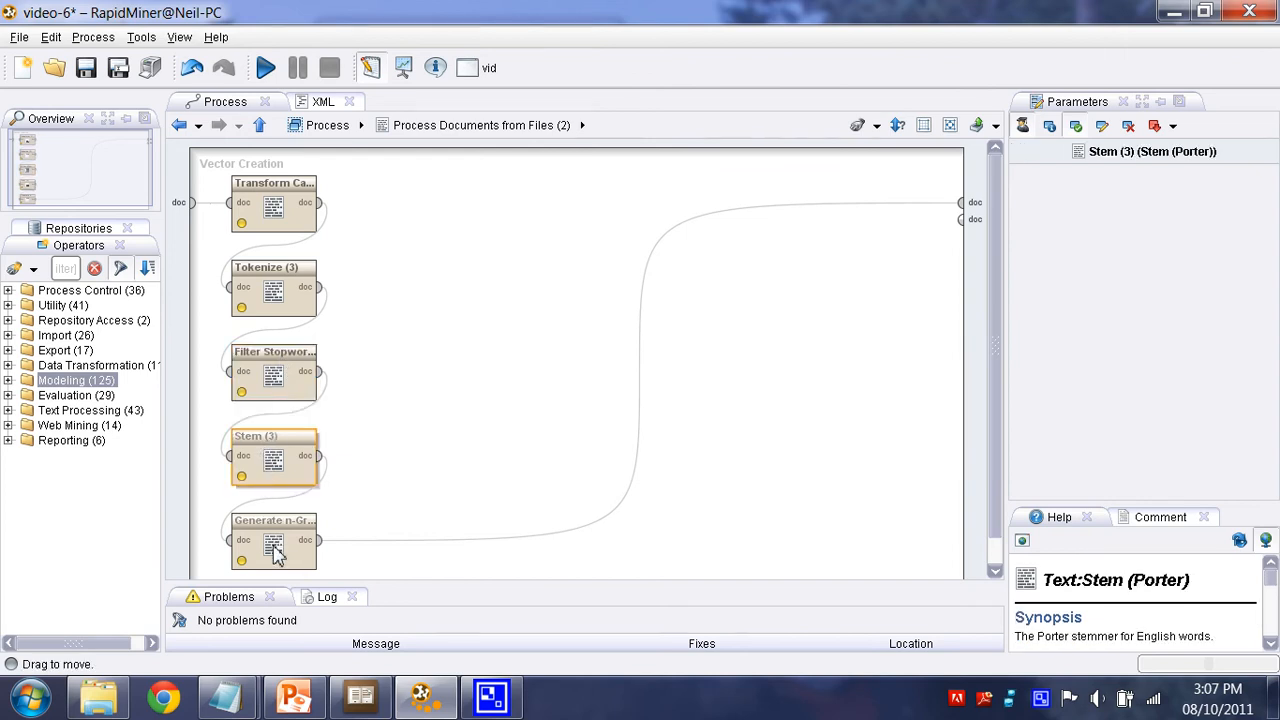
click(261, 127)
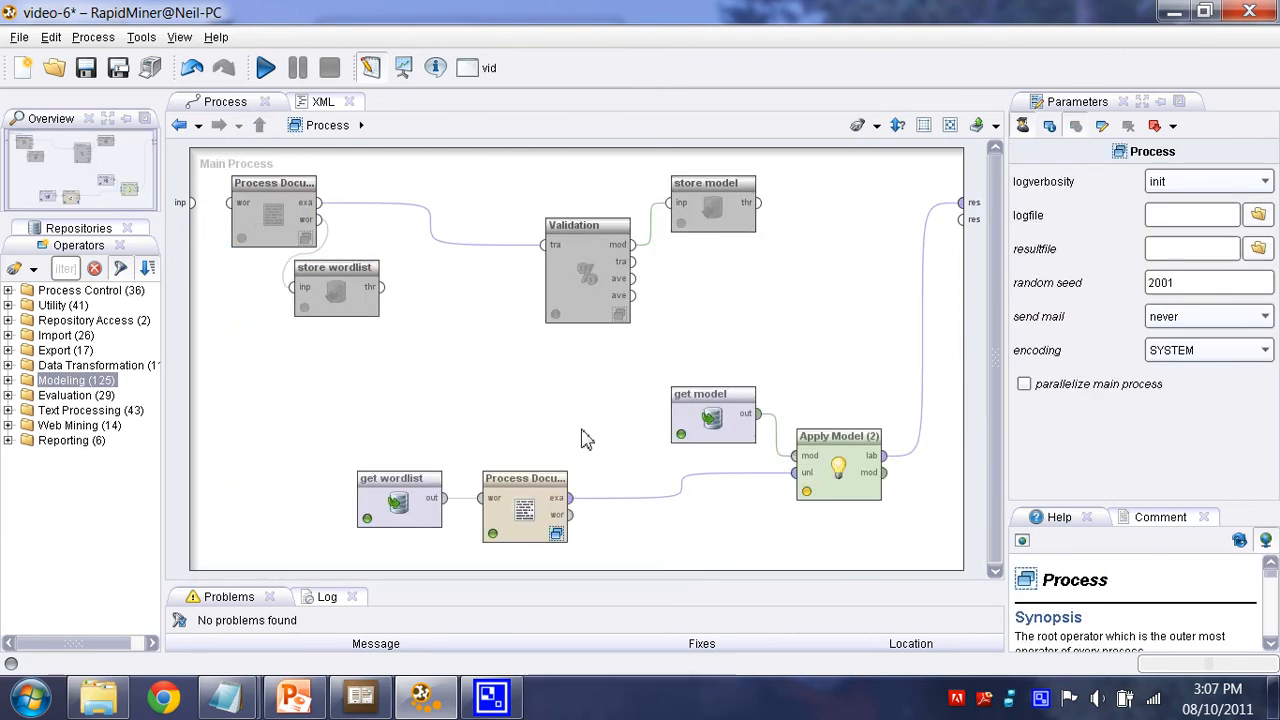
Review the settings of get wordlist, the second Process Documents operator, get model and Apply Model (2) in the application branch.
click(400, 505)
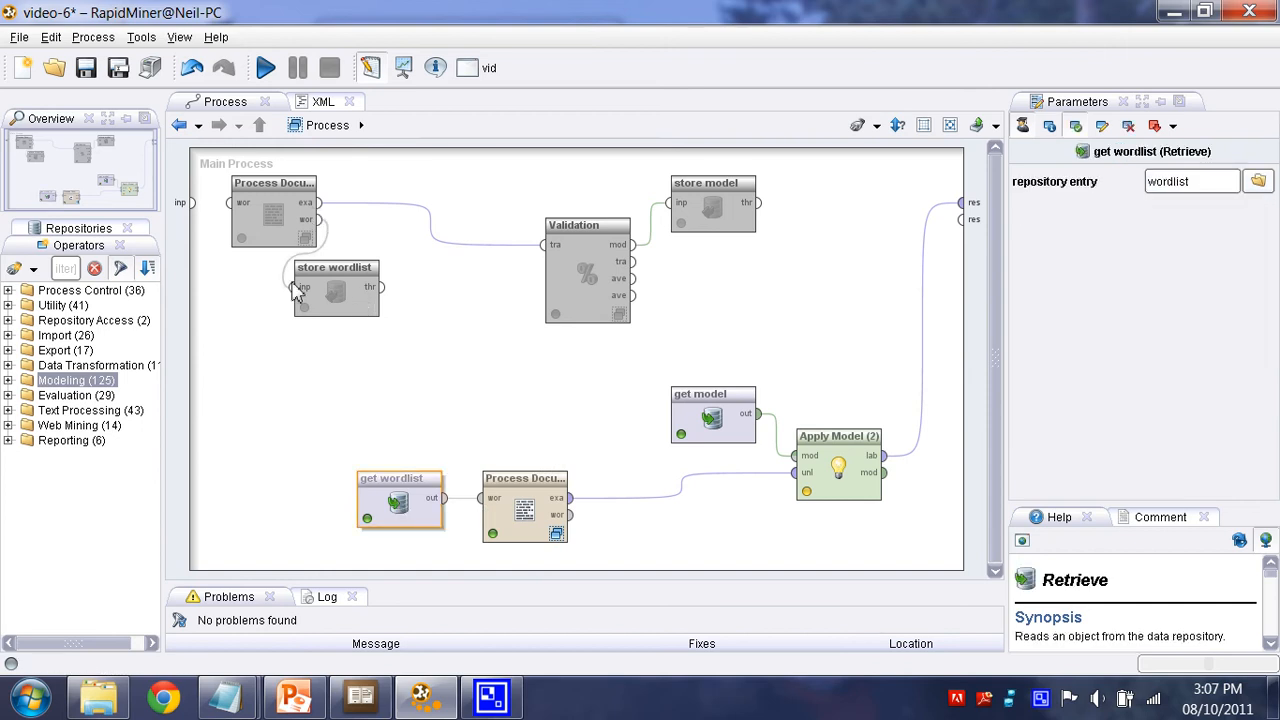
click(524, 505)
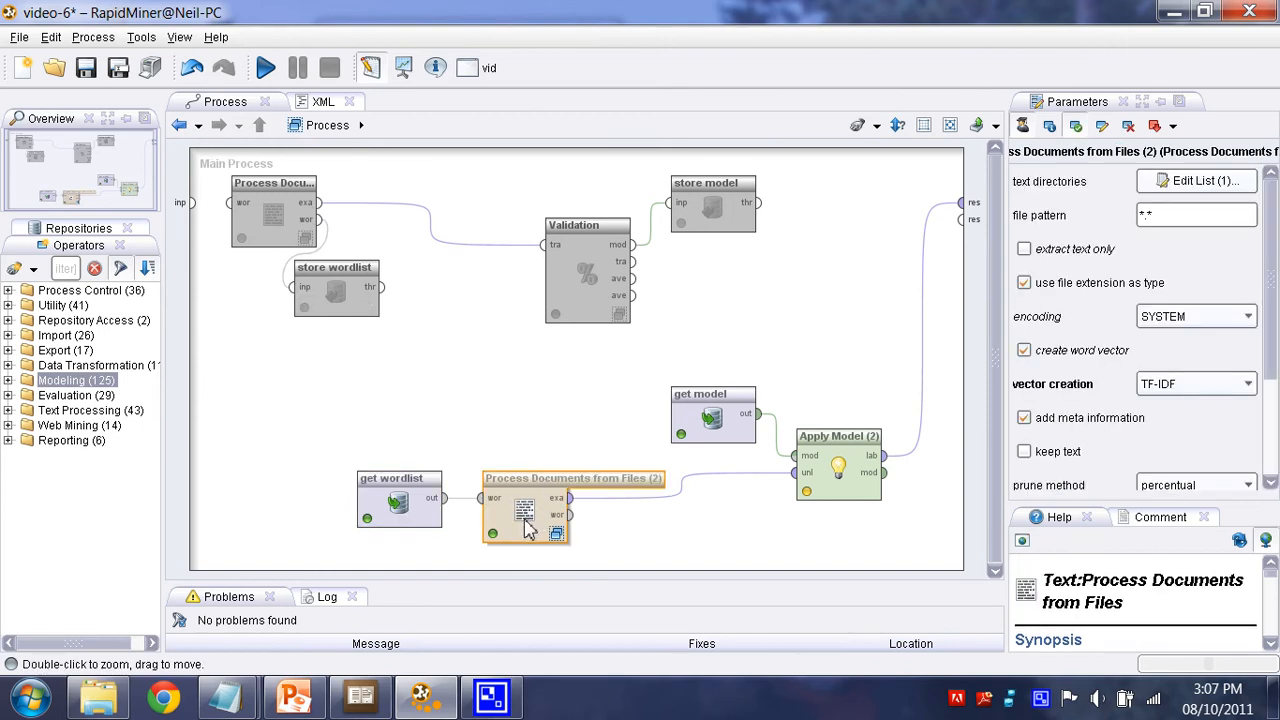
click(714, 424)
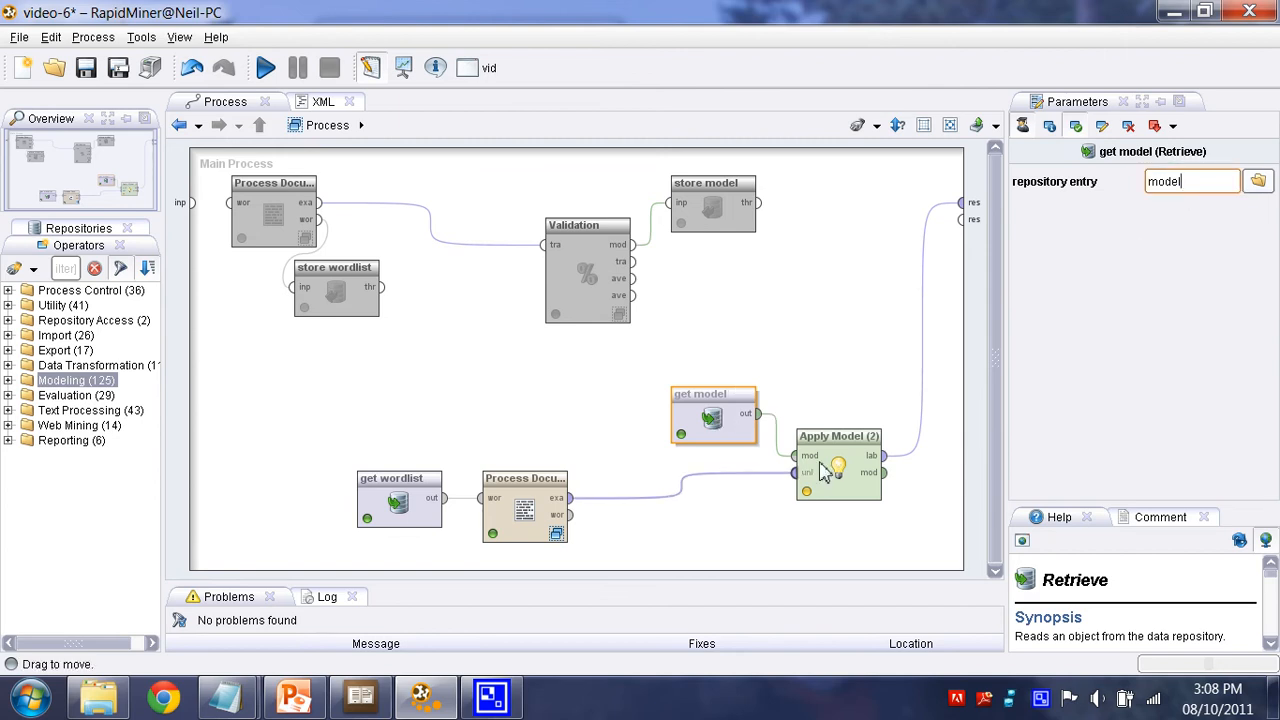
click(826, 470)
click(712, 410)
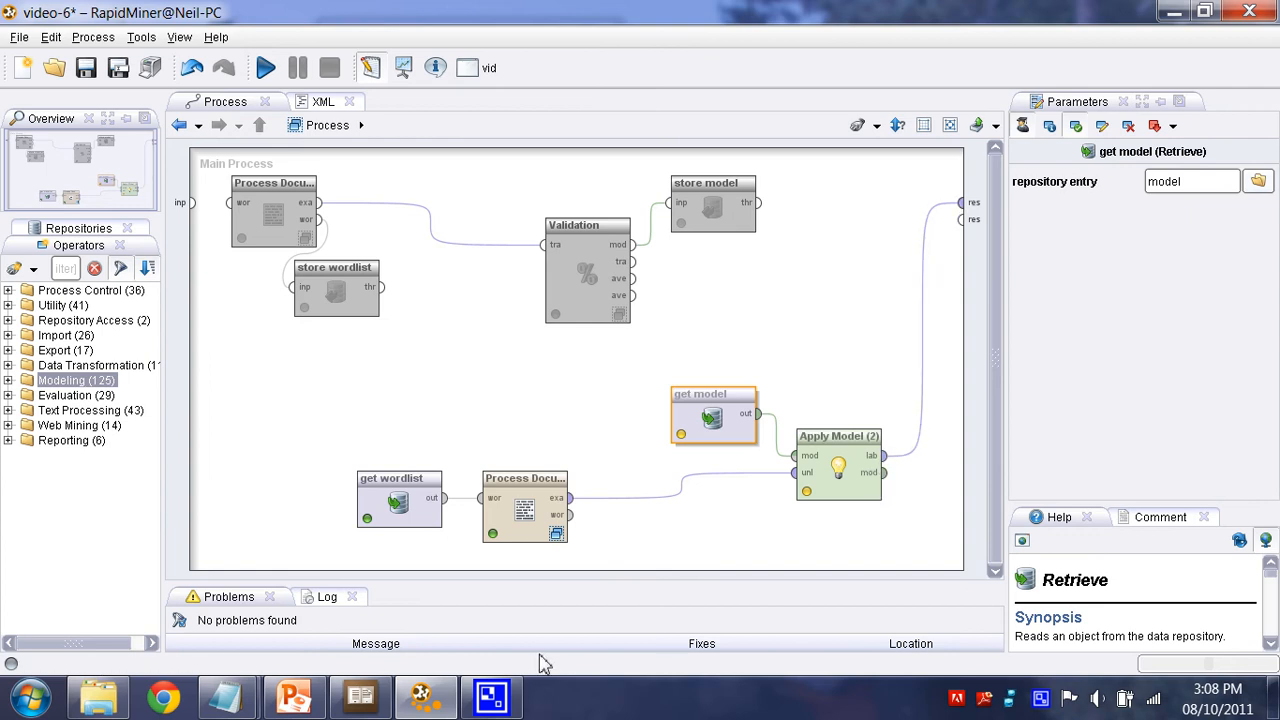
click(337, 430)
Switch to File Explorer, open the unknown folder, and read the postings a.txt and h.txt, closing each one.
key(alt+Tab)
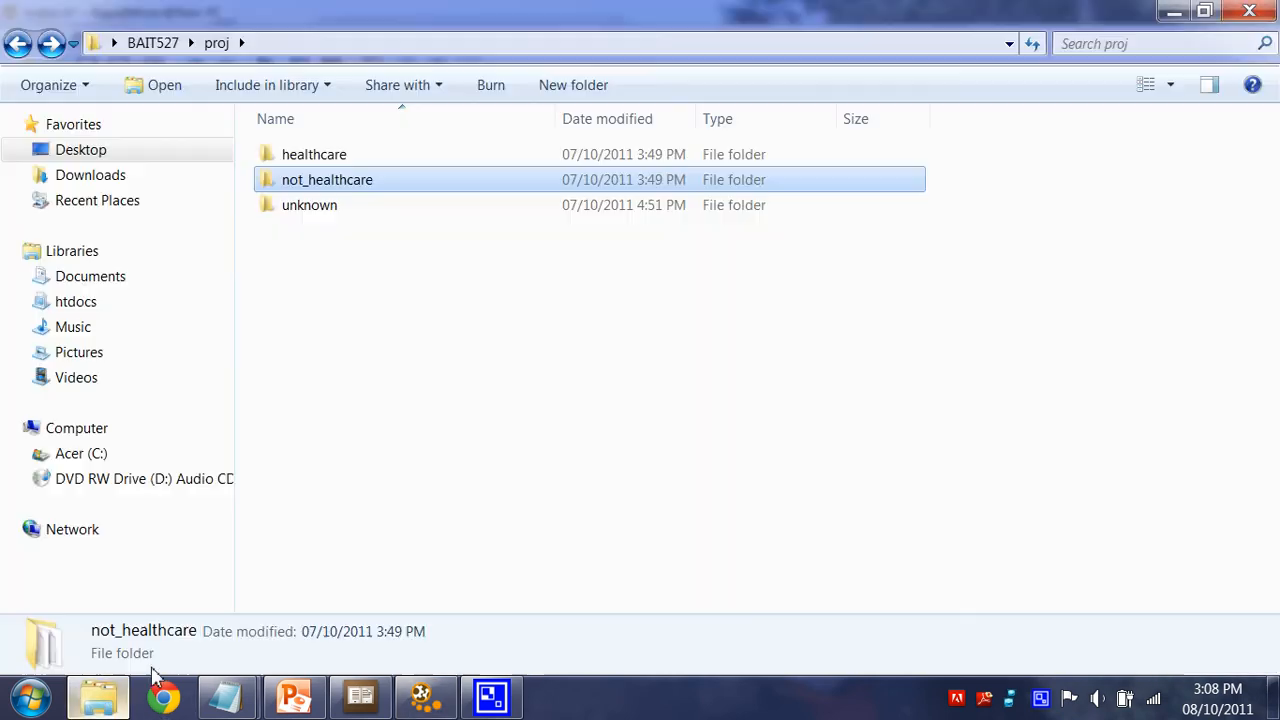
double_click(363, 207)
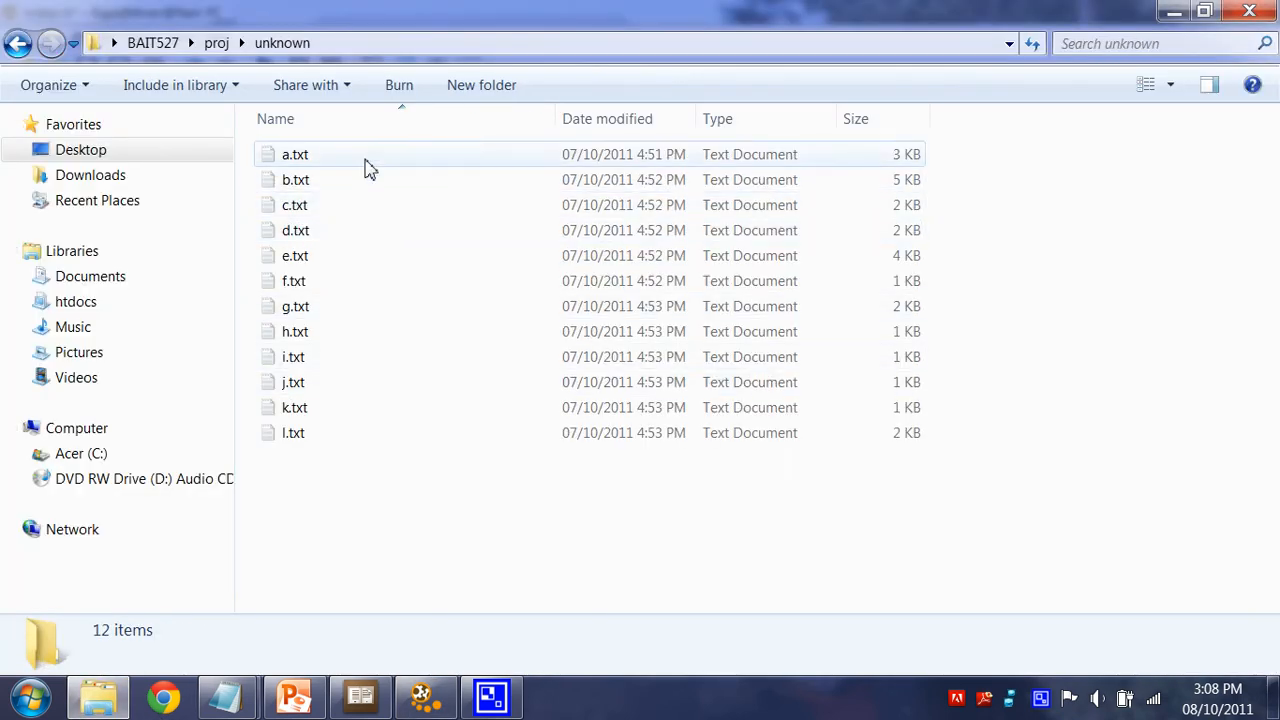
double_click(366, 160)
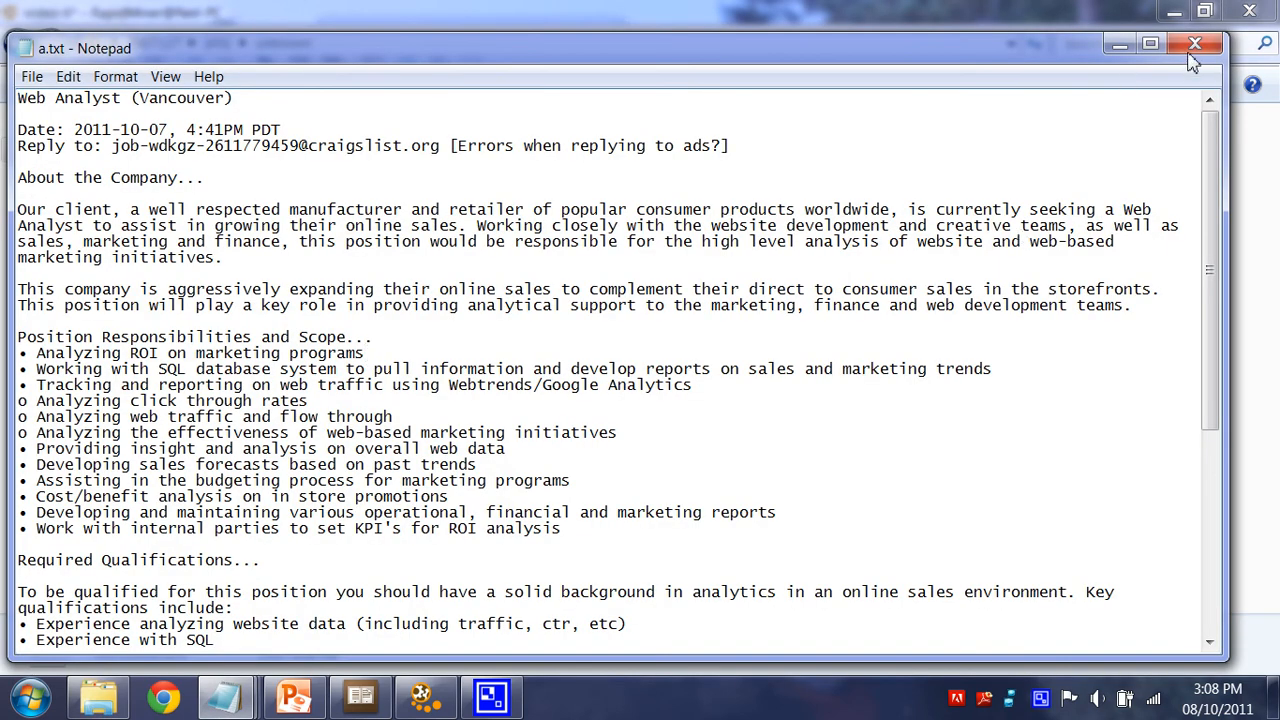
click(1193, 53)
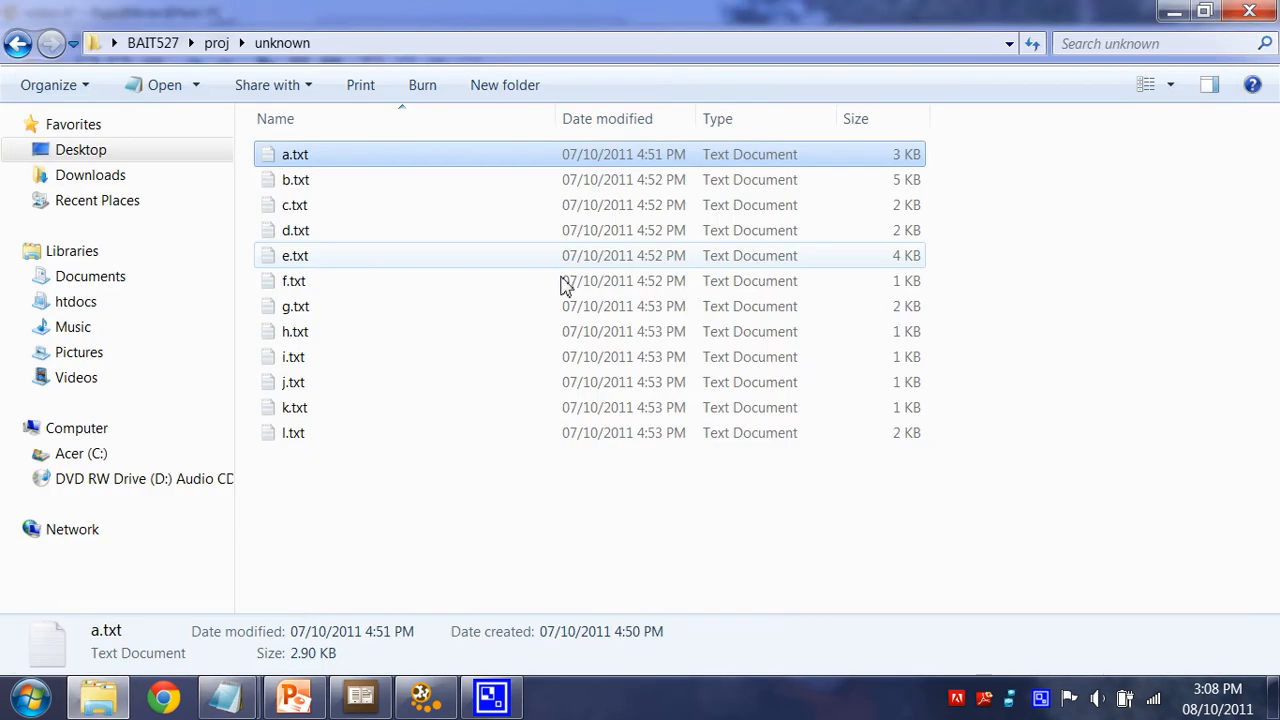
double_click(371, 338)
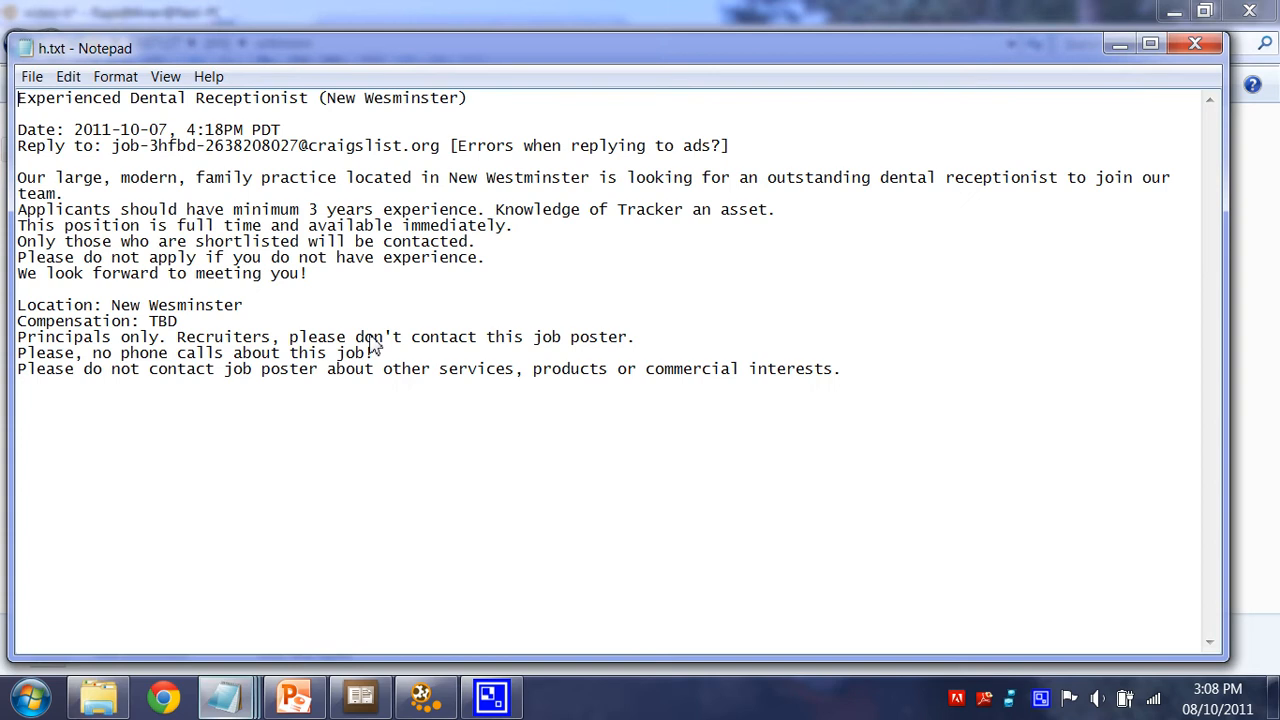
click(1193, 44)
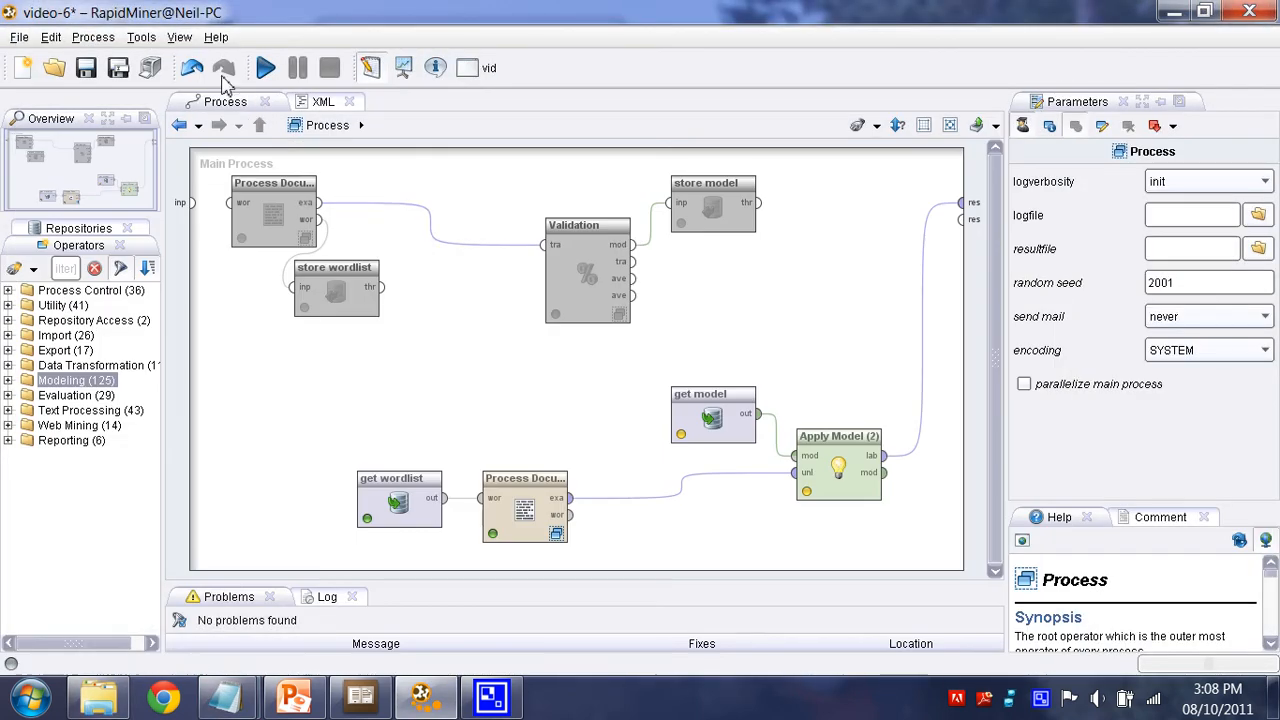
Run the process in RapidMiner, show the resulting example set's data rows, and widen the prediction(label) column.
click(265, 67)
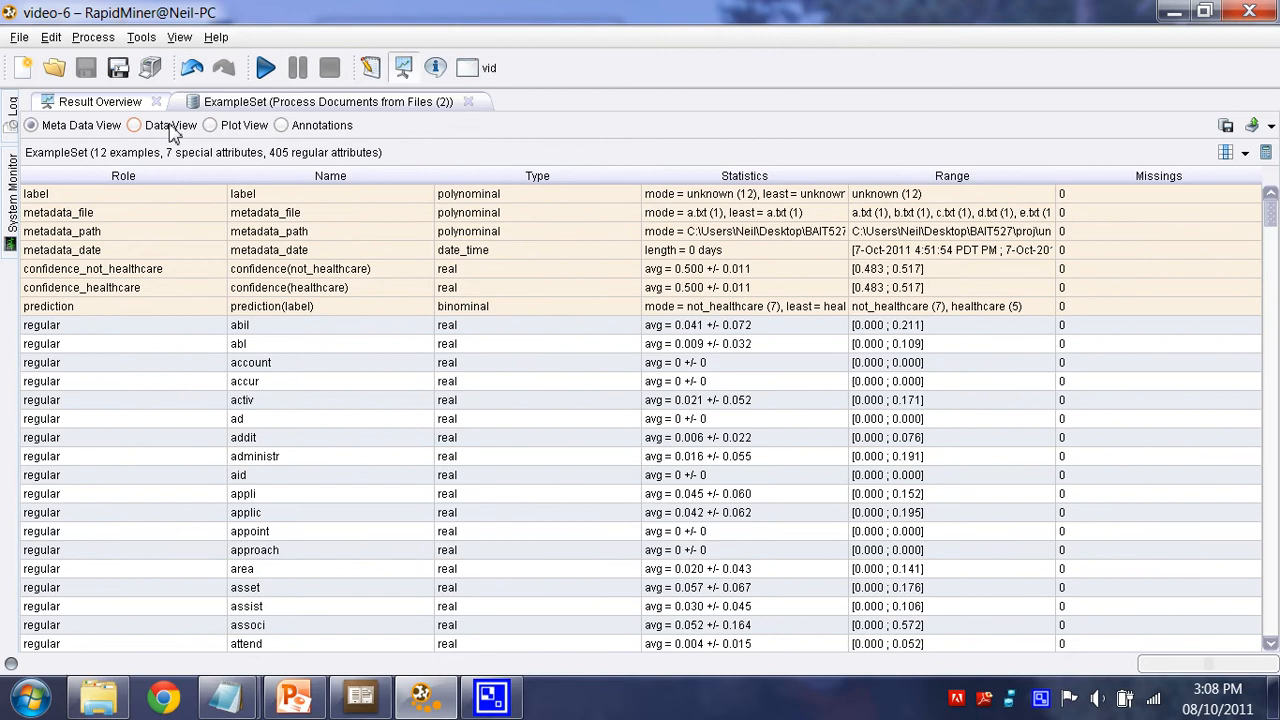
click(135, 125)
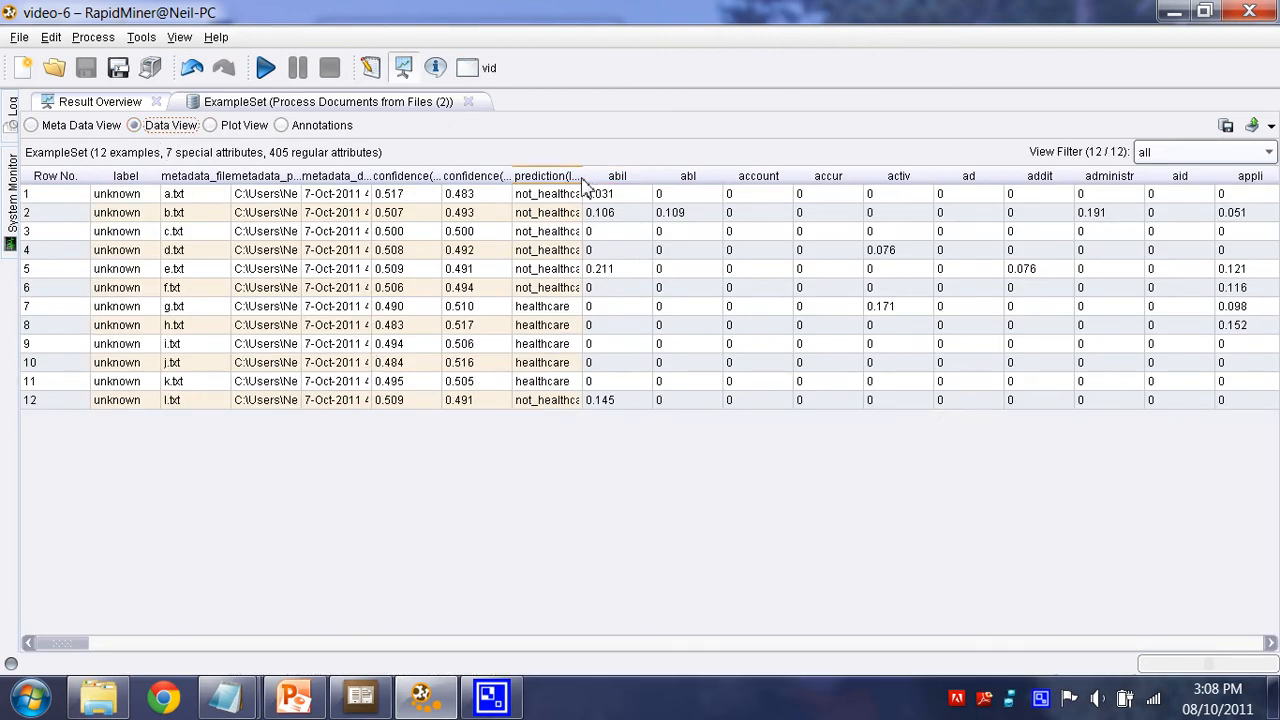
drag(583, 176, 592, 292)
Examine the predicted label of each of the unknown postings in the prediction(label) column.
click(558, 366)
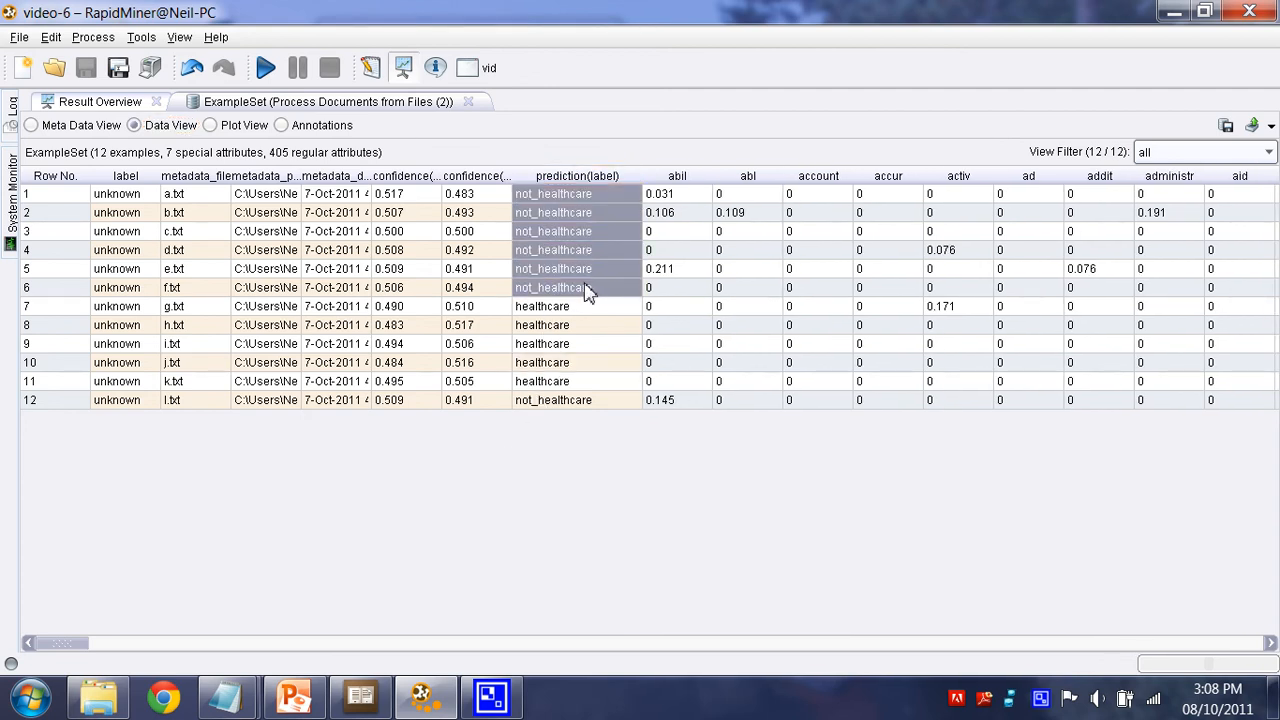
drag(585, 283, 595, 287)
click(589, 330)
mouse_move(603, 199)
mouse_down()
mouse_move(608, 293)
mouse_move(583, 398)
mouse_move(589, 384)
mouse_up()
ctrl+click(587, 402)
click(589, 383)
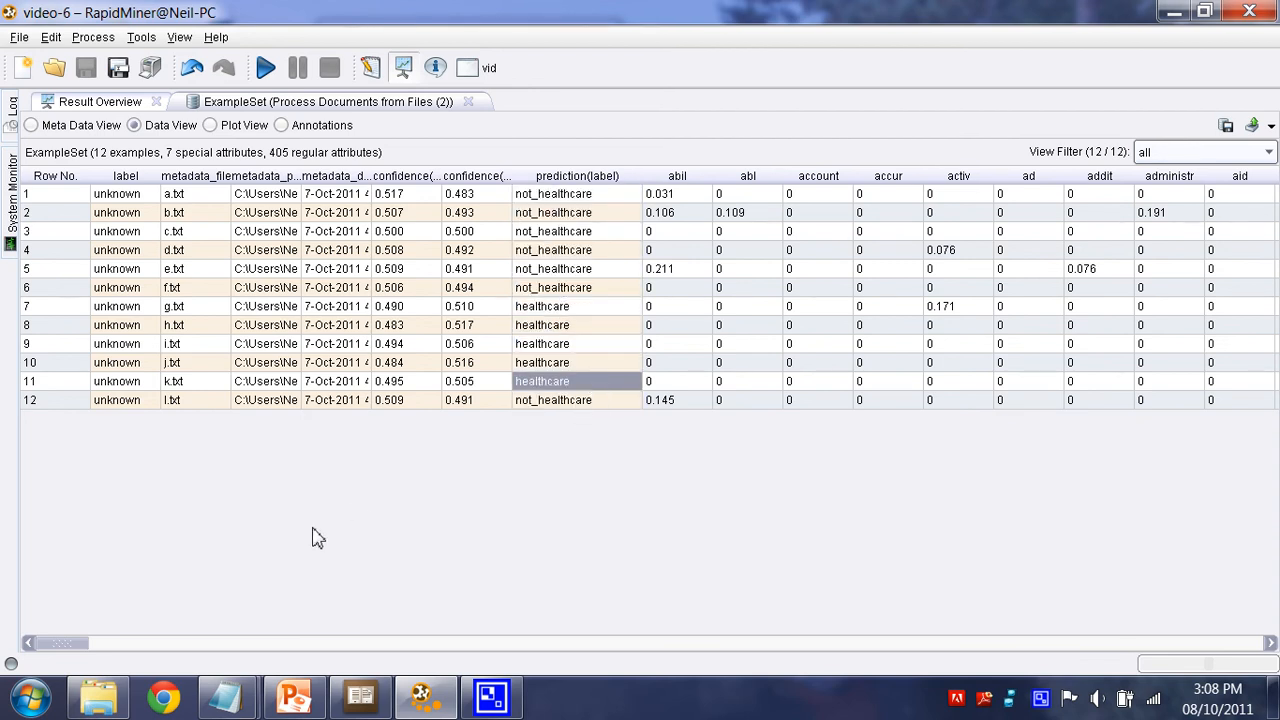
Switch back to the unknown folder and read postings a.txt through e.txt one by one to check their predicted labels.
click(225, 697)
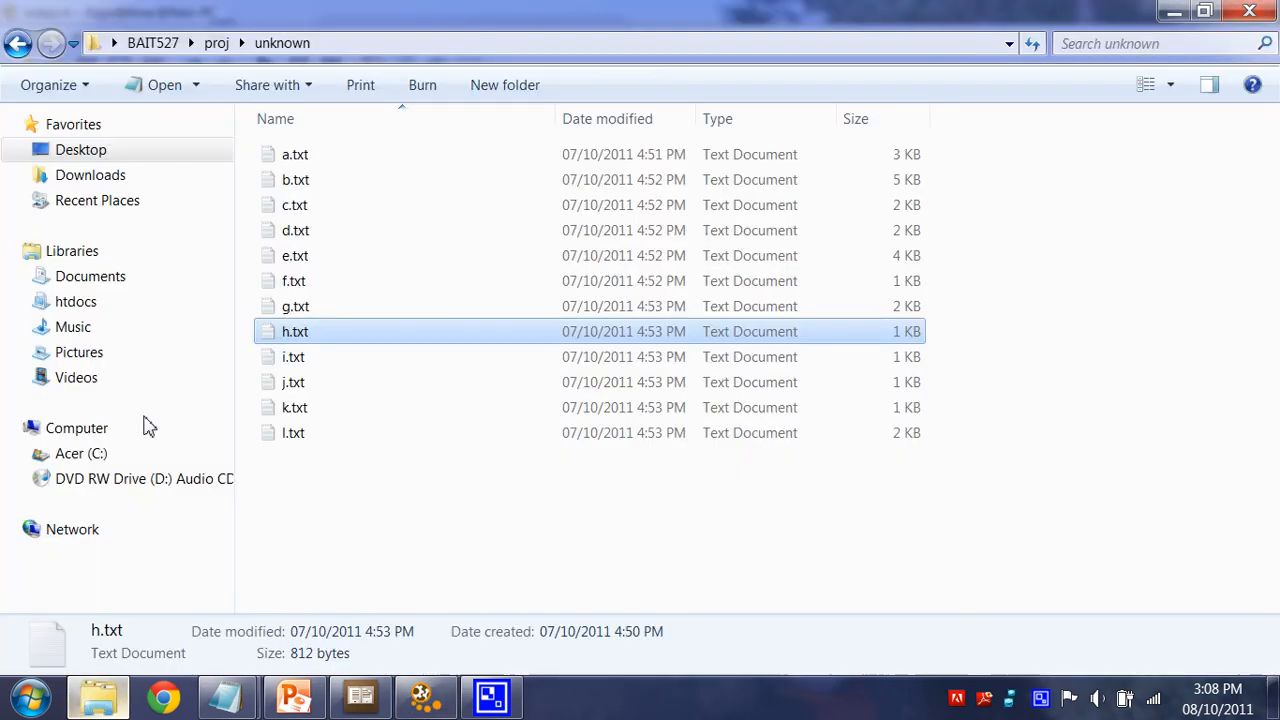
double_click(300, 158)
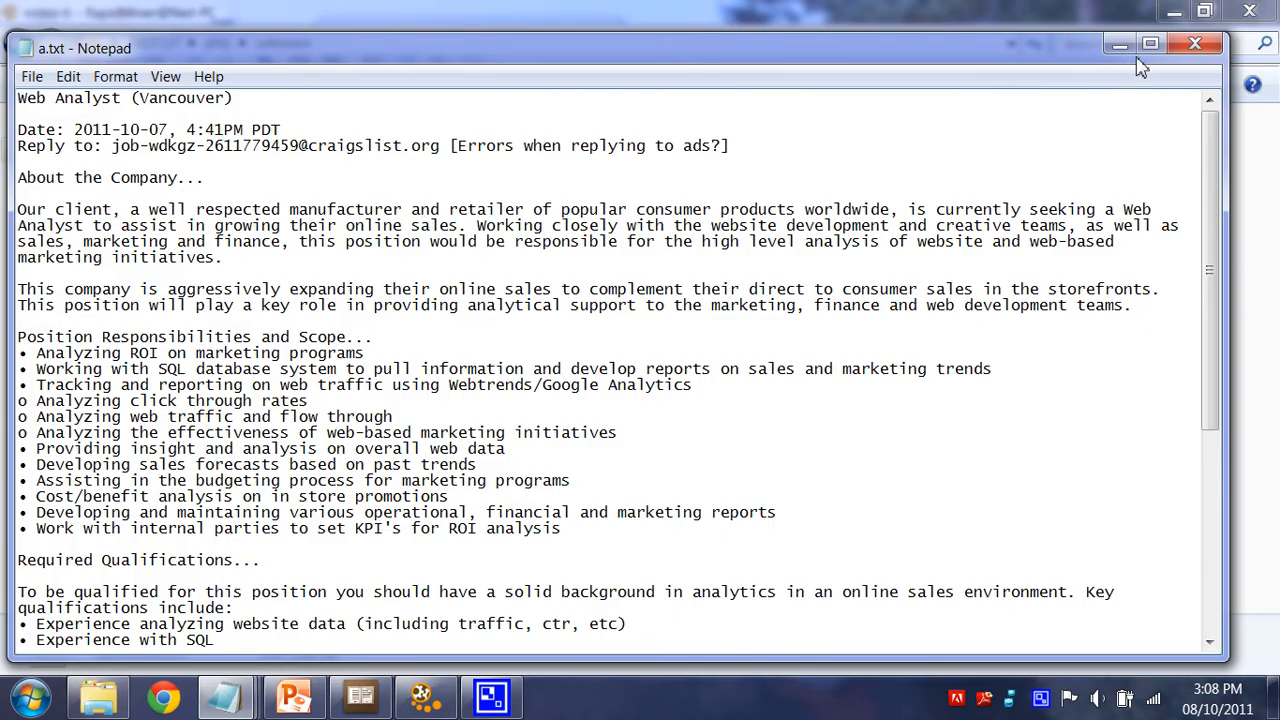
click(1194, 44)
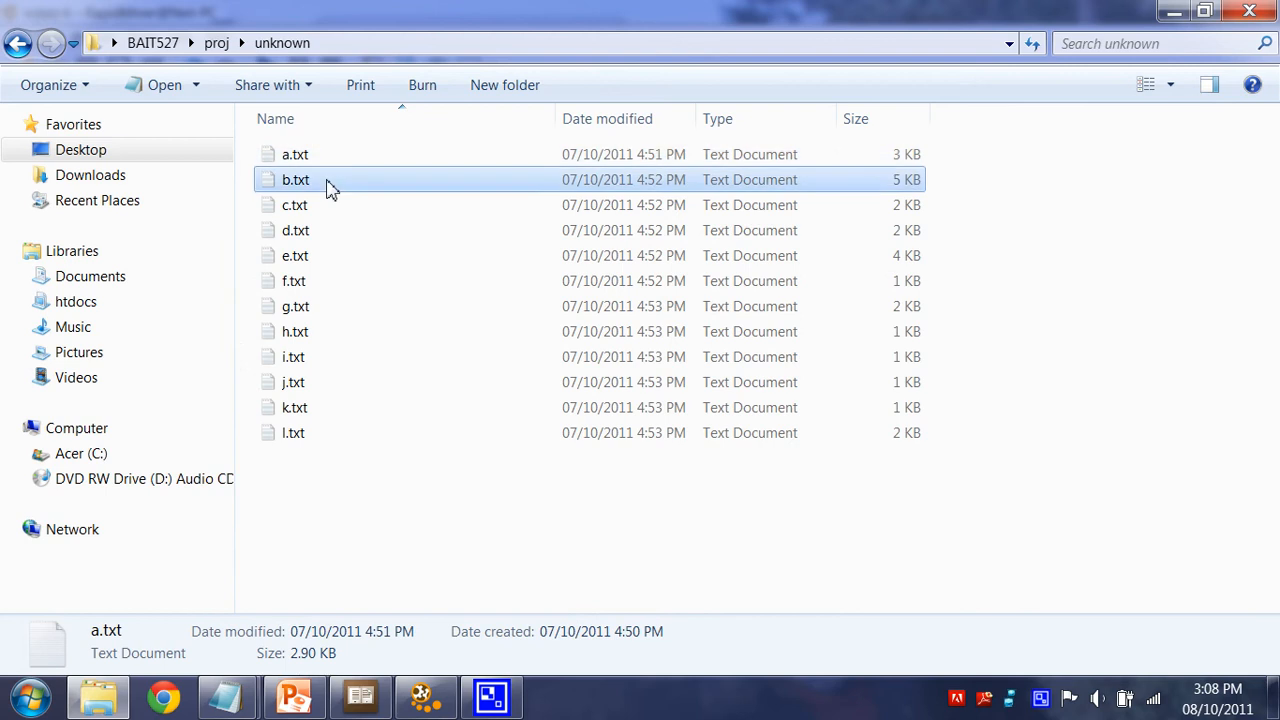
double_click(330, 190)
click(1200, 44)
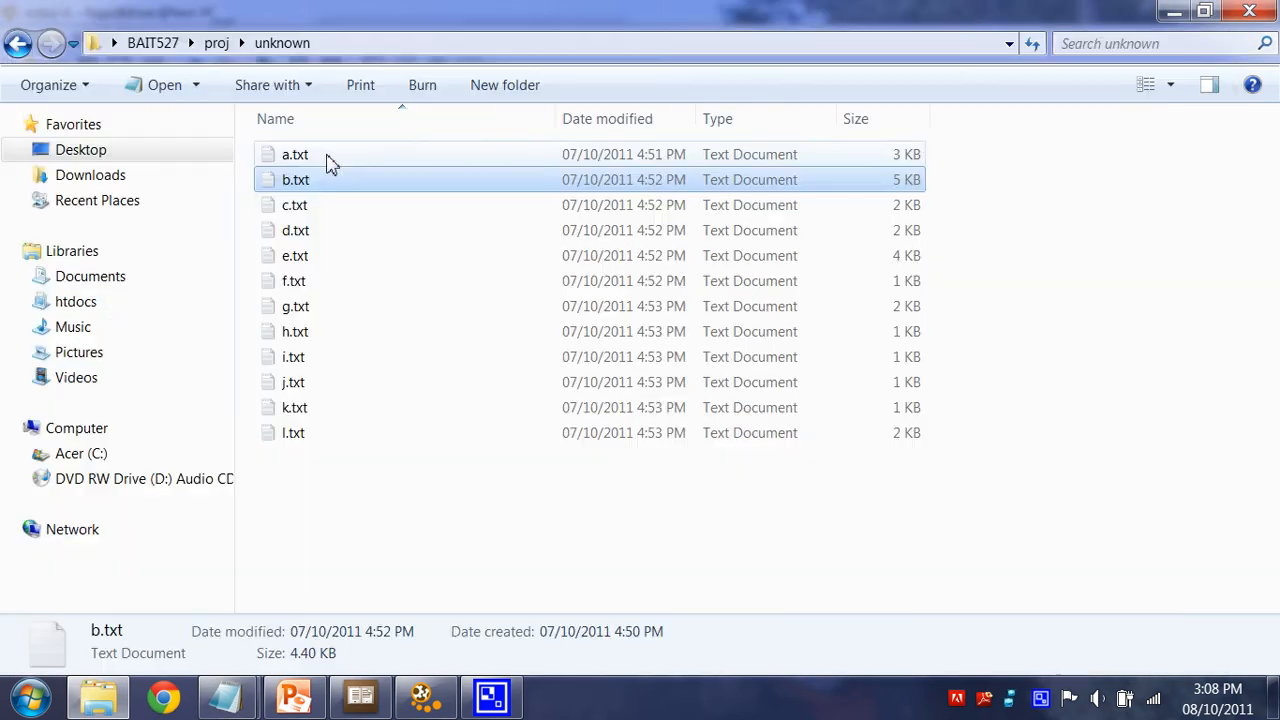
double_click(305, 204)
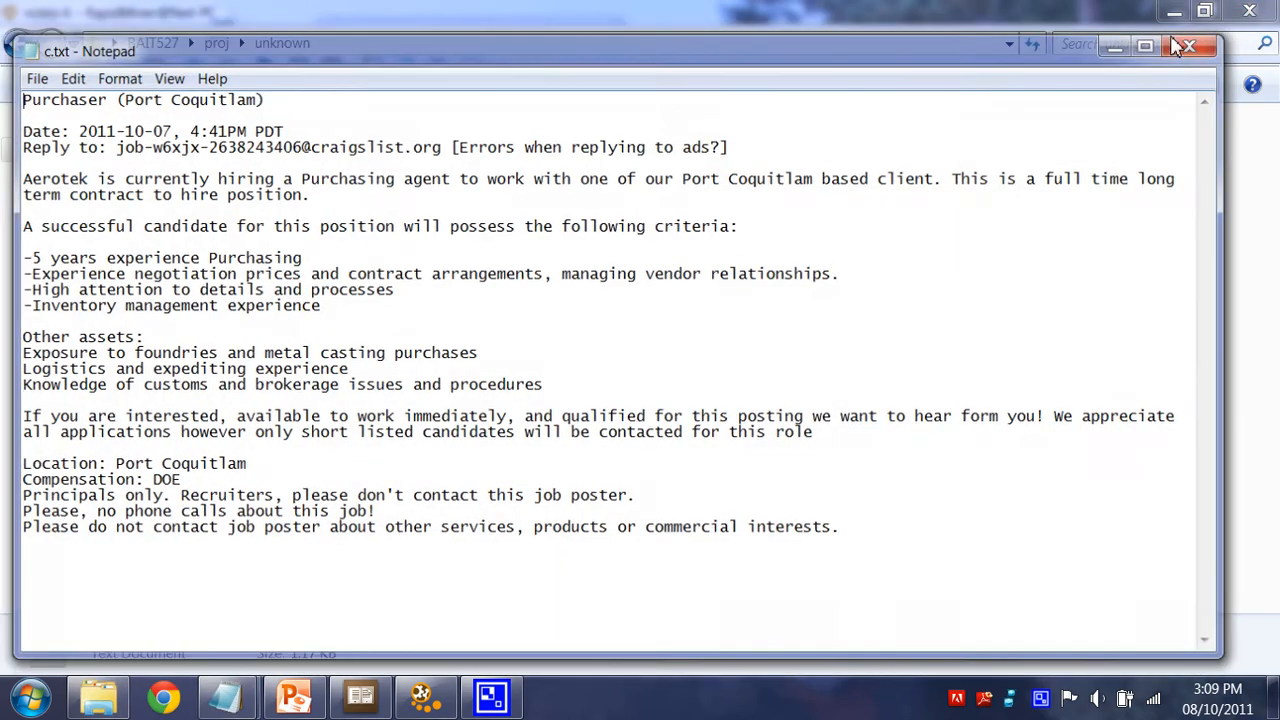
click(1187, 46)
double_click(320, 229)
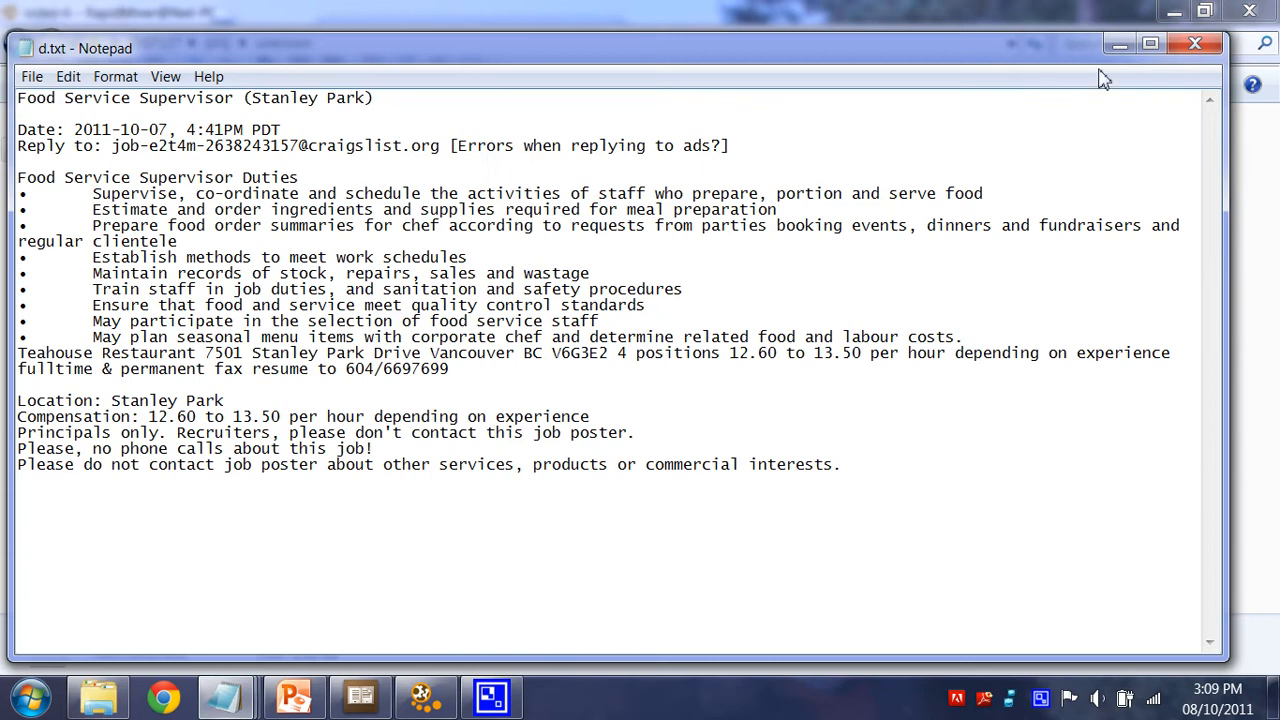
click(1195, 44)
double_click(340, 256)
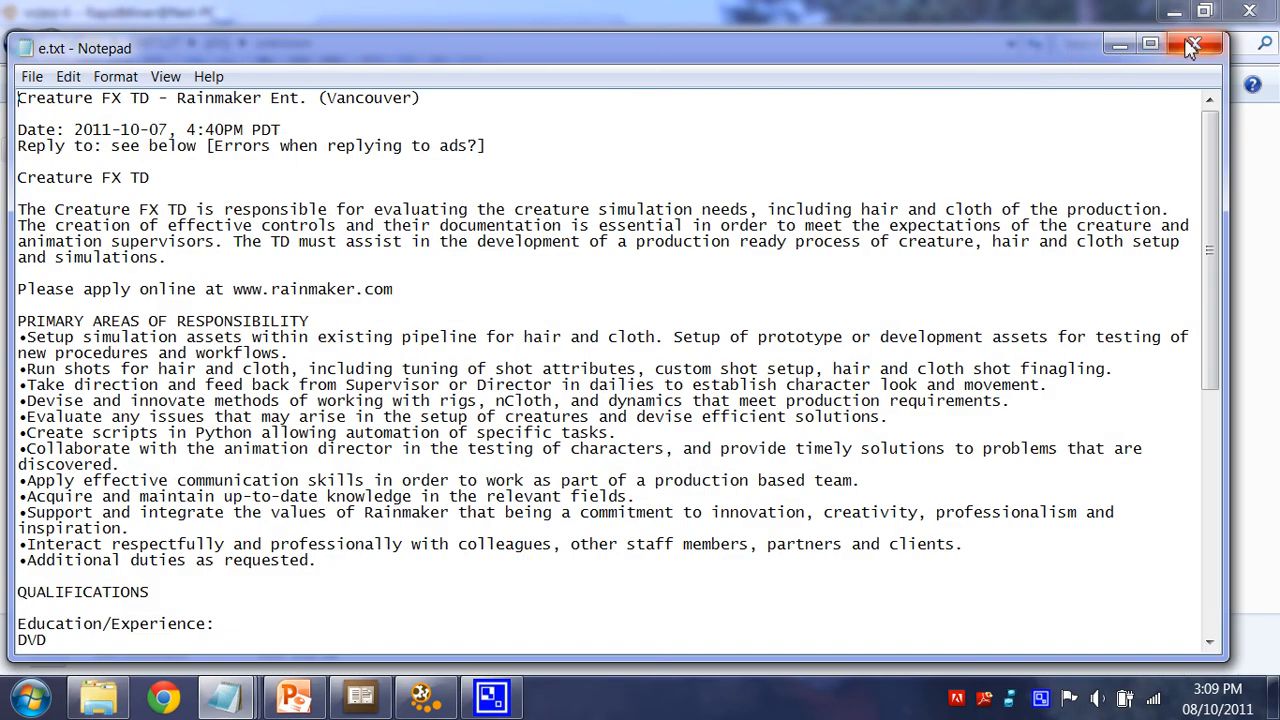
click(1192, 46)
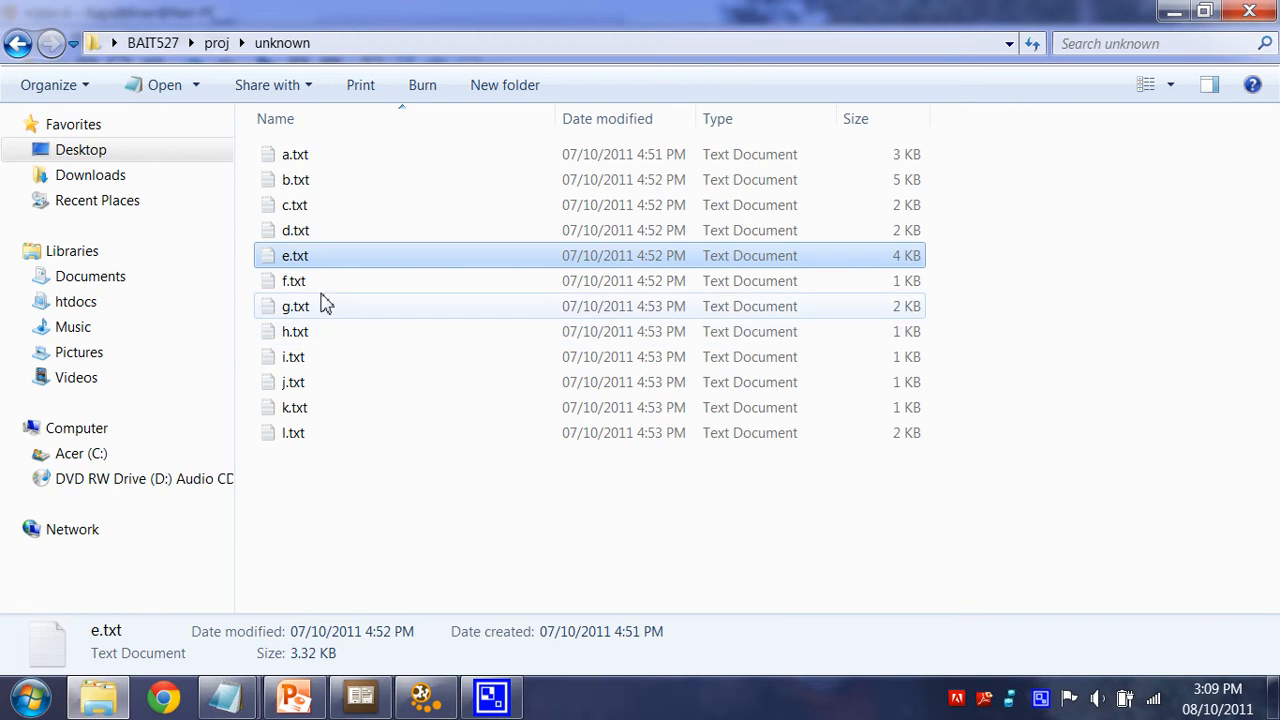
Read postings f.txt, g.txt and h.txt one by one to check their predicted labels, closing each file.
click(322, 286)
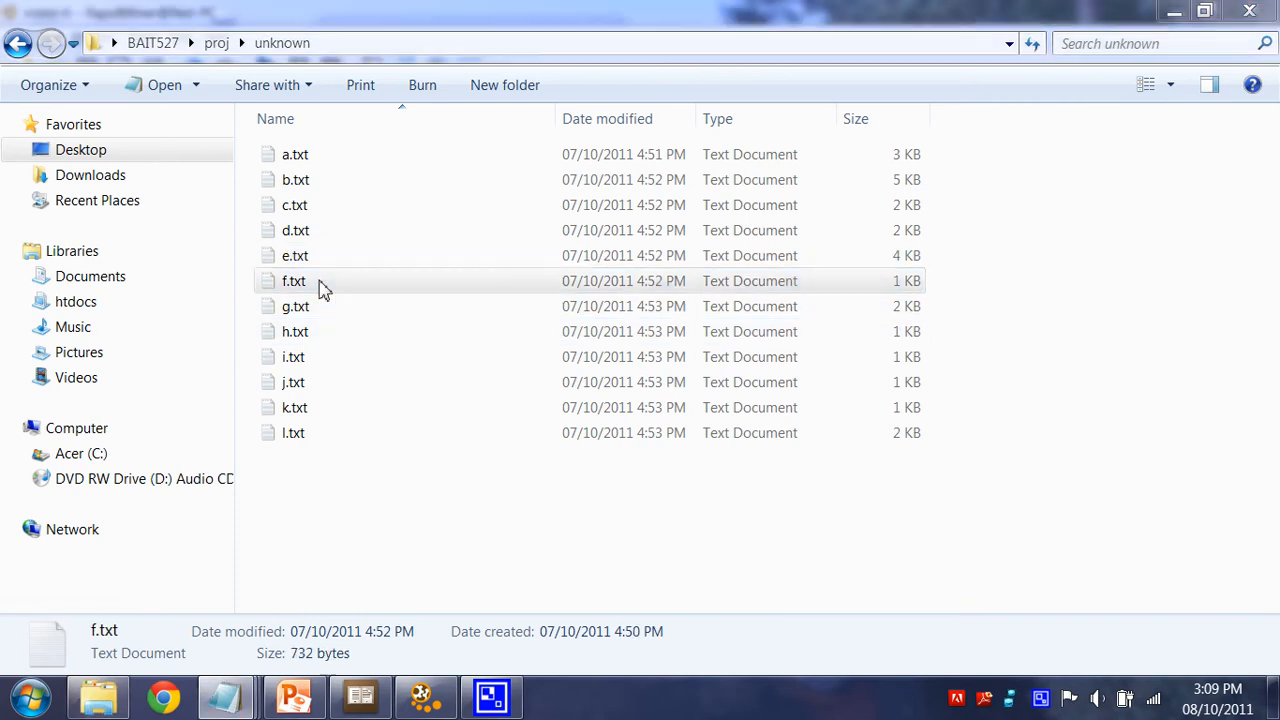
double_click(322, 287)
click(1194, 46)
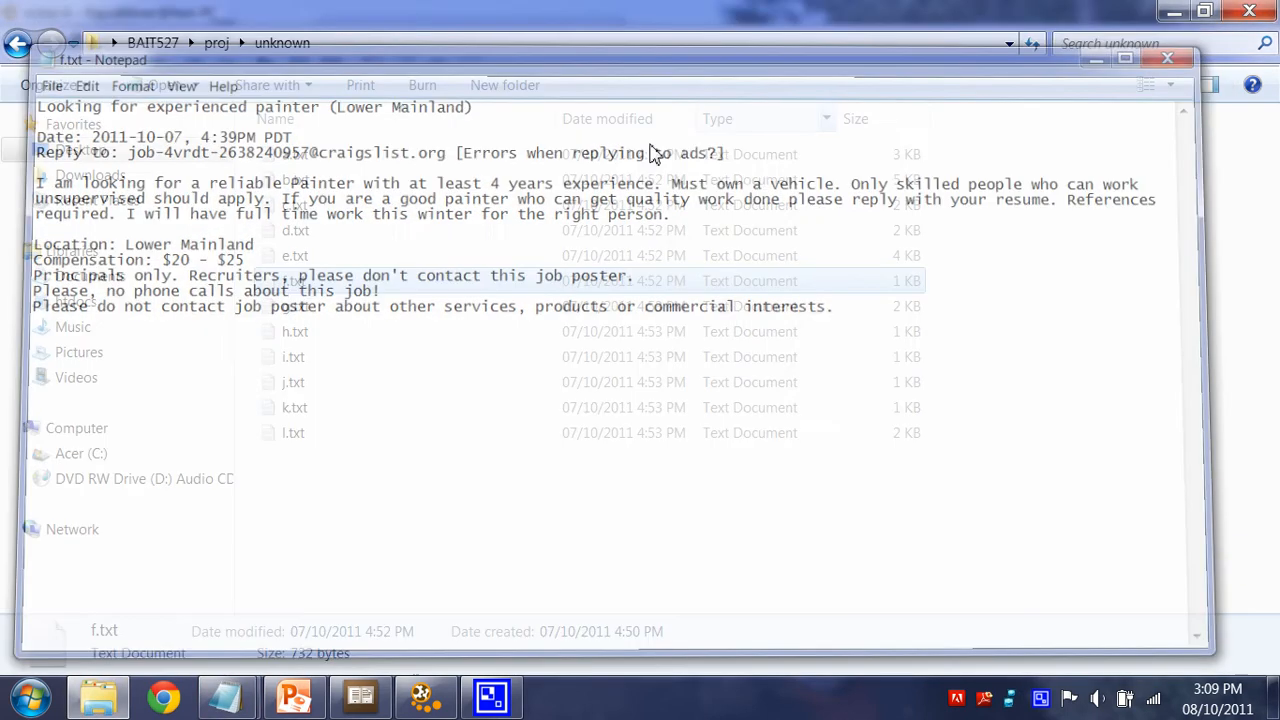
click(320, 311)
double_click(322, 311)
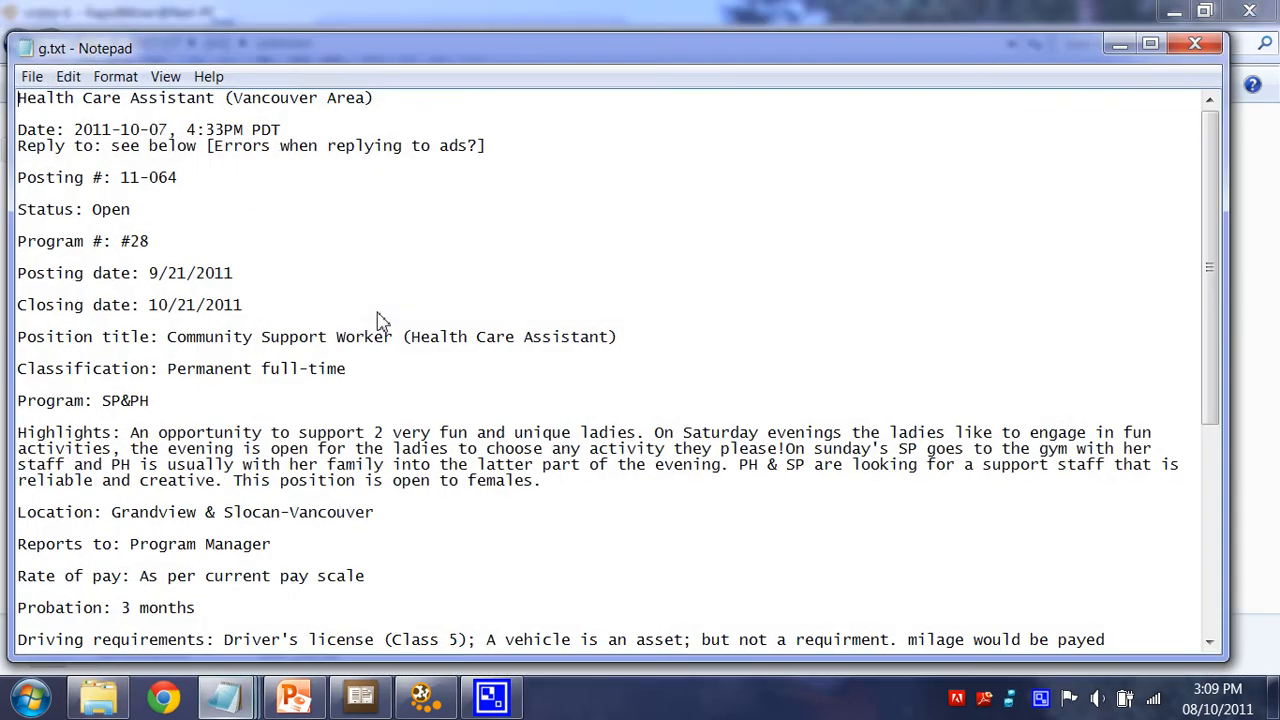
click(1194, 46)
double_click(322, 333)
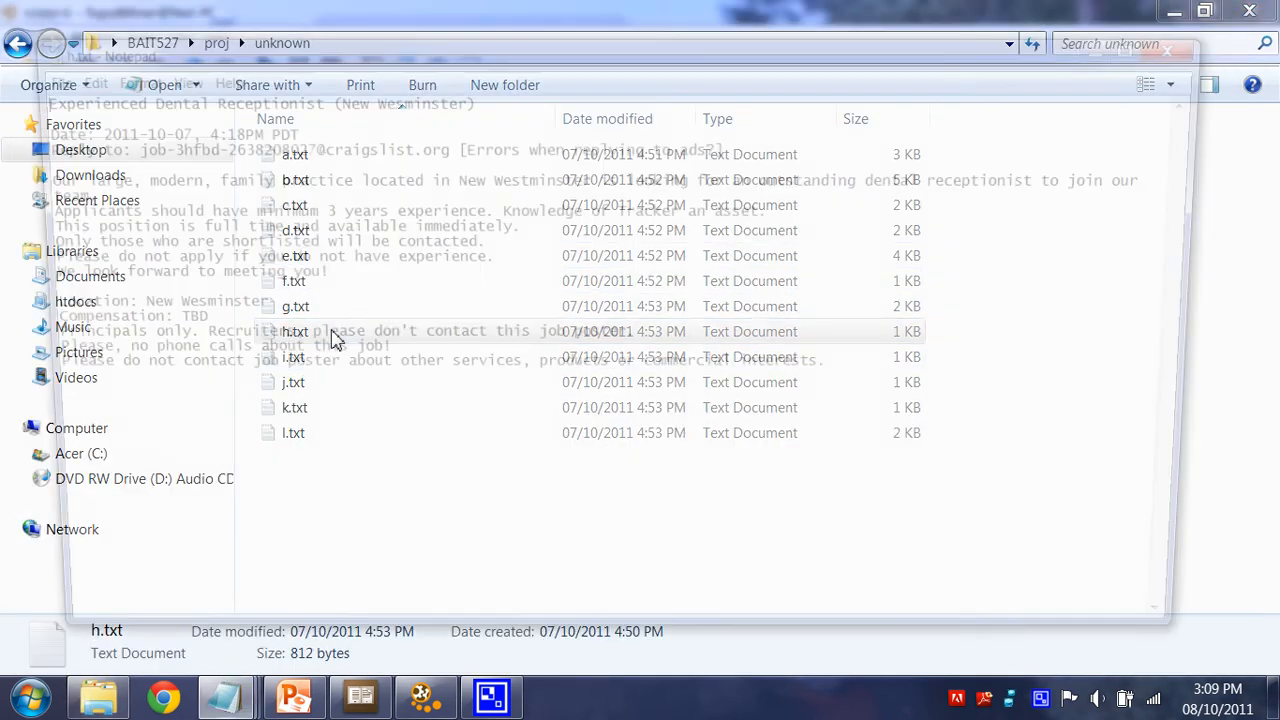
click(1210, 44)
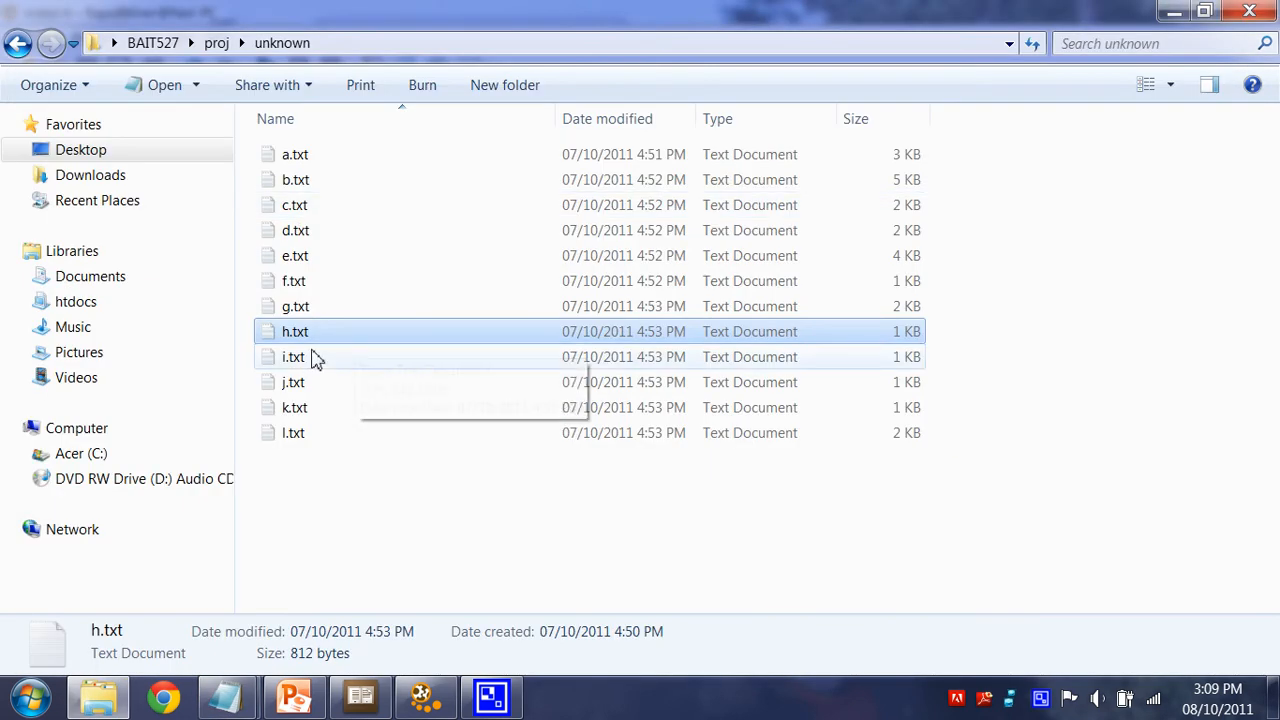
Read postings i.txt, j.txt and k.txt one by one to check their predicted labels, closing each file.
double_click(314, 358)
click(1203, 50)
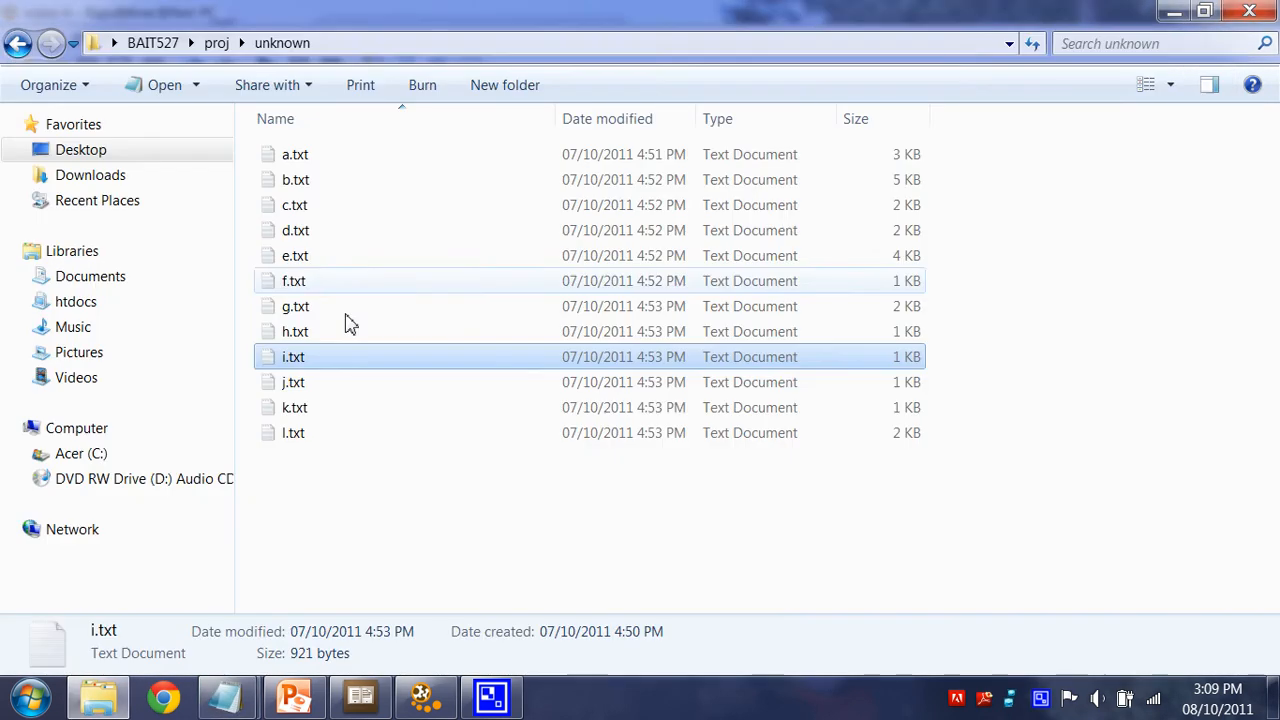
double_click(310, 382)
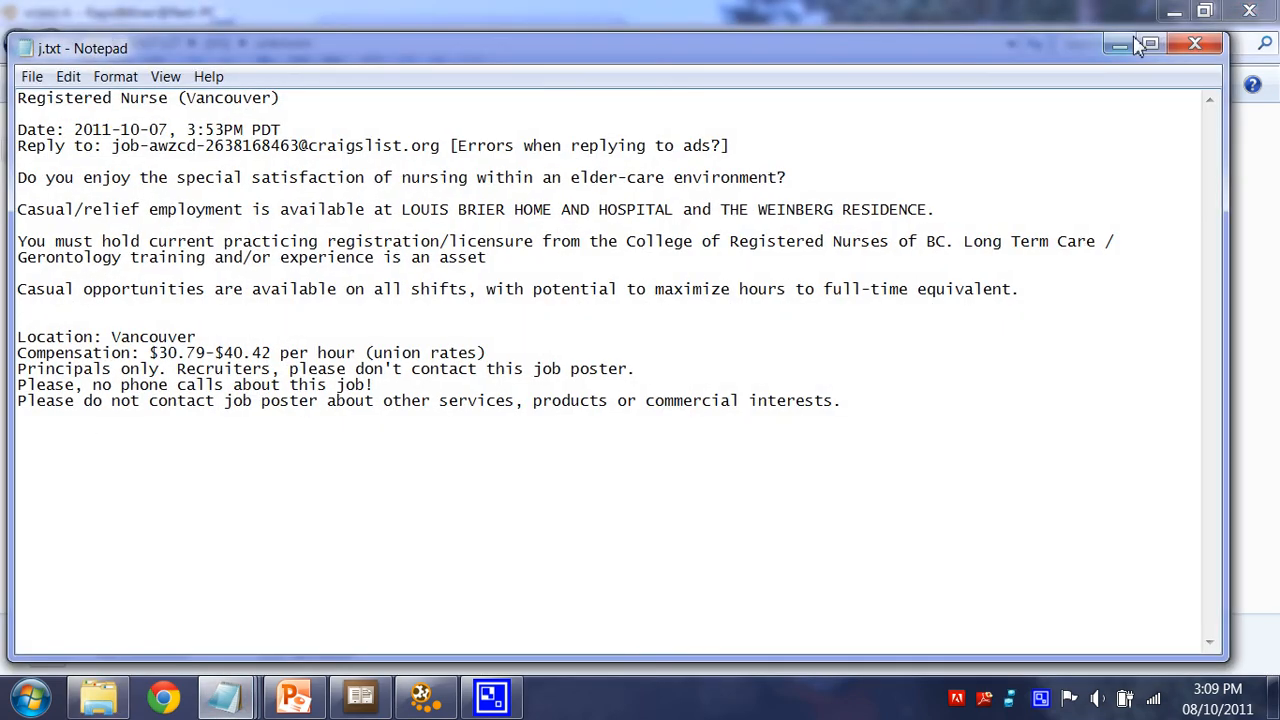
click(1195, 44)
double_click(303, 408)
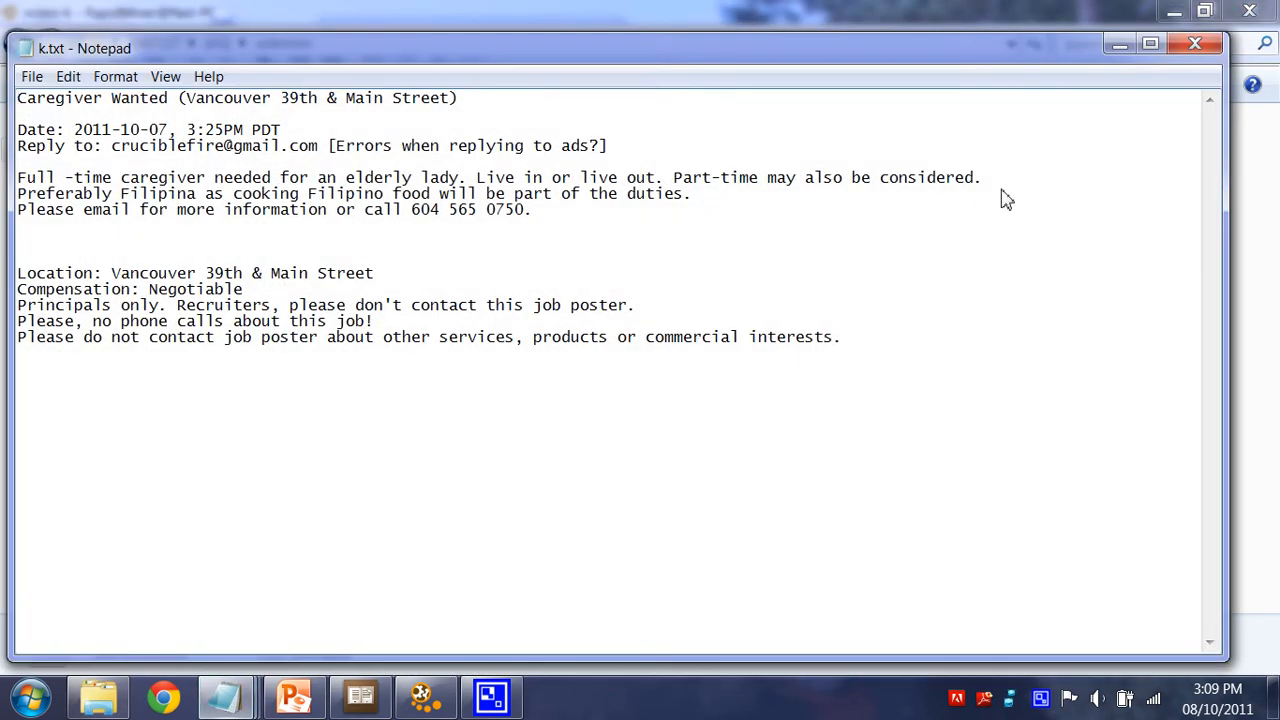
click(1168, 49)
Read posting l.txt, examining its company description and healthcare-experience qualification, and close the file and the folder window.
double_click(318, 438)
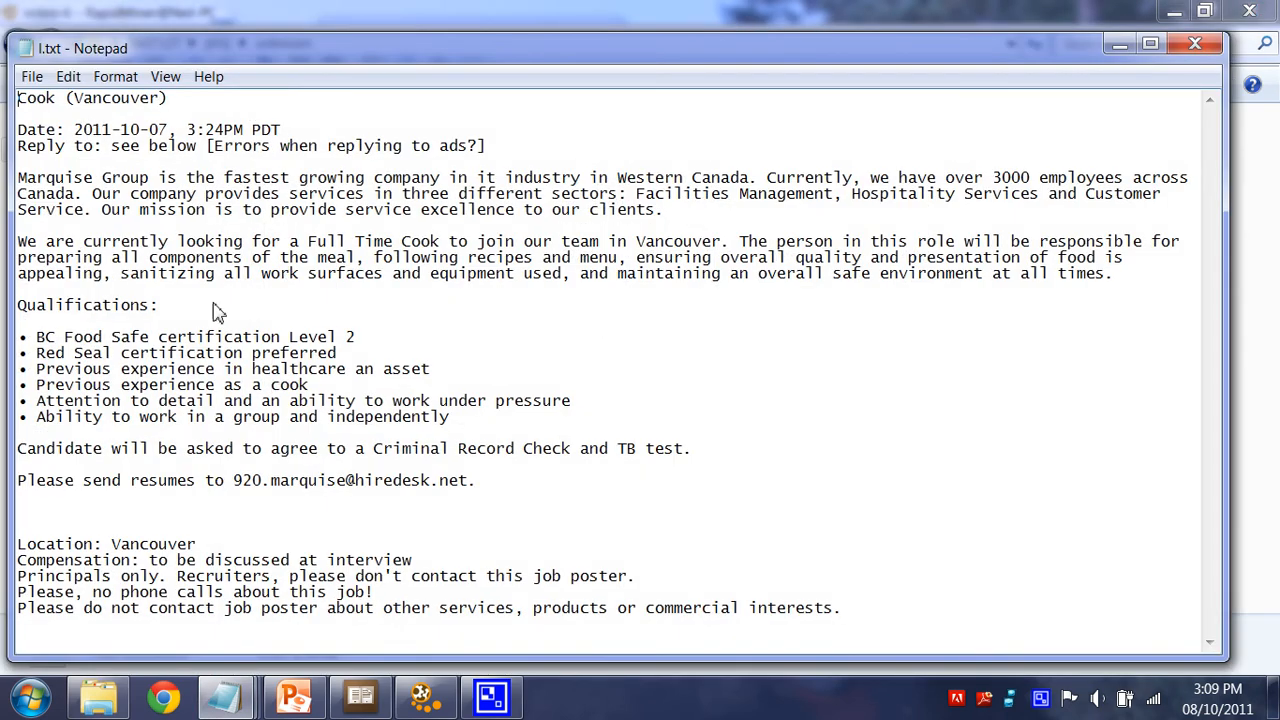
drag(85, 177, 100, 240)
click(100, 240)
drag(228, 370, 382, 371)
drag(409, 370, 200, 358)
click(197, 372)
click(187, 400)
click(1195, 44)
click(1262, 10)
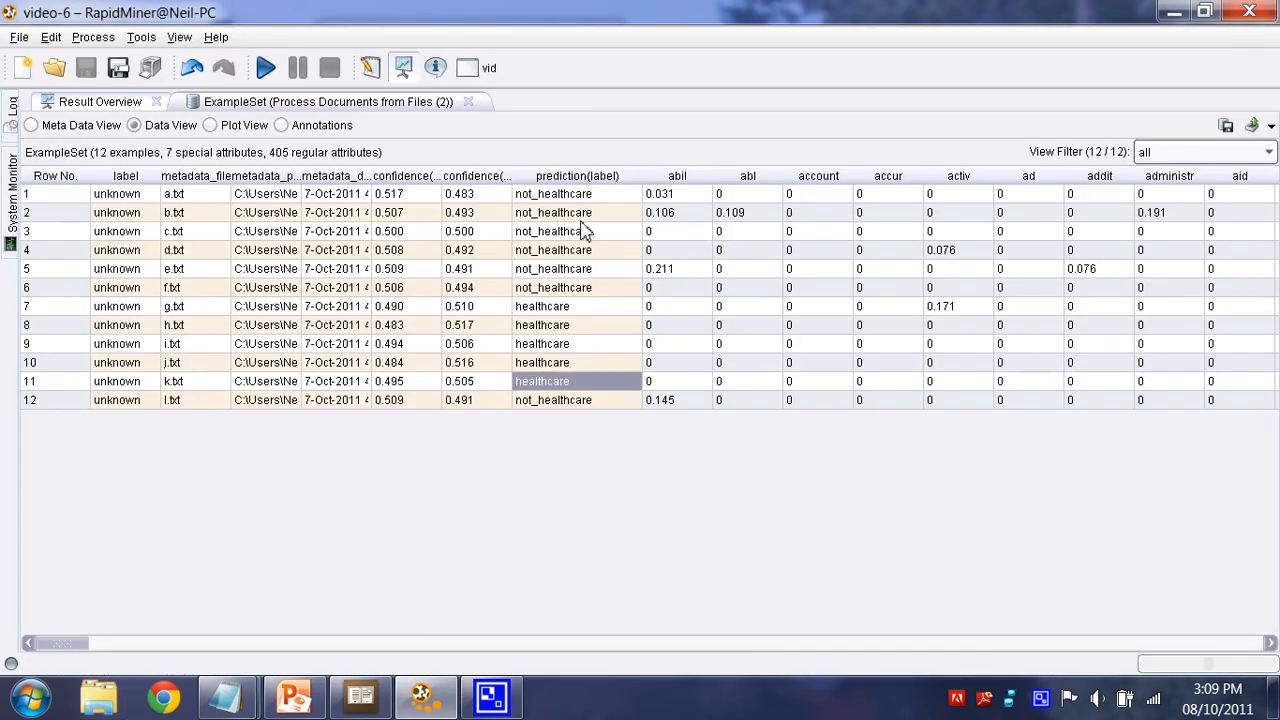
Review the predicted labels of all the postings in RapidMiner's prediction(label) column and return to the process design view.
mouse_move(617, 203)
mouse_down()
mouse_move(598, 278)
mouse_move(603, 416)
mouse_up()
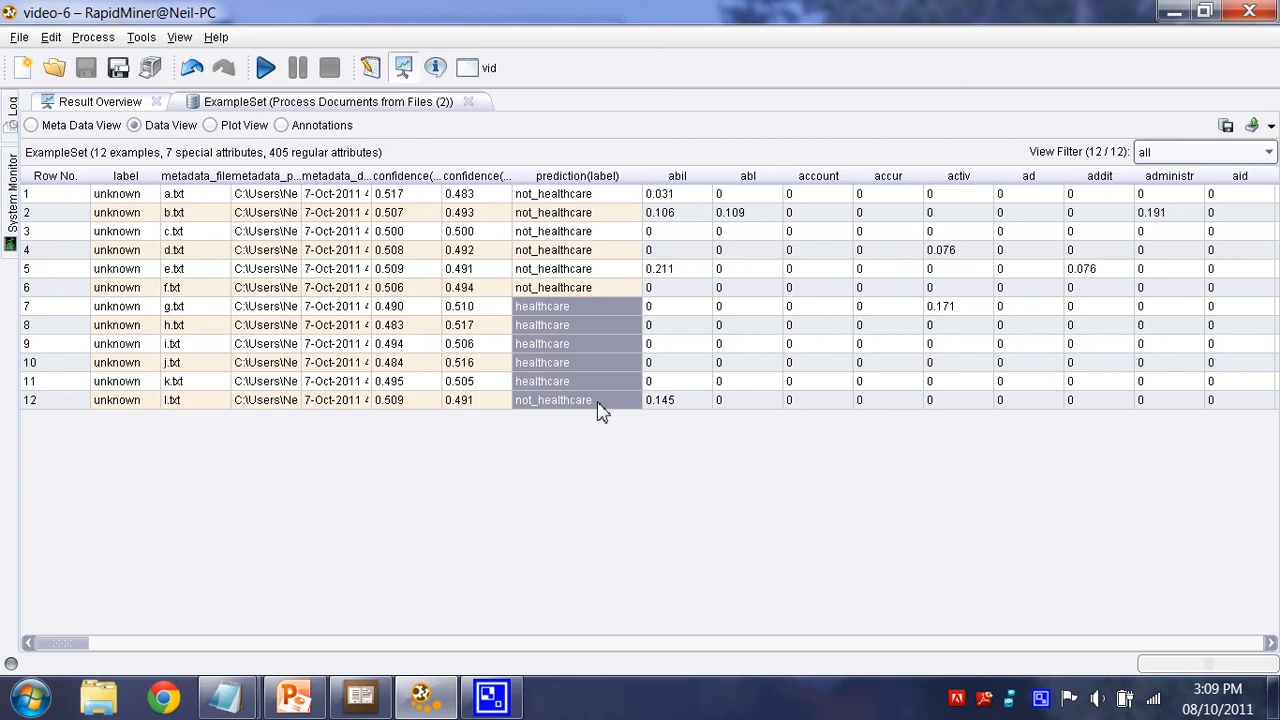
click(595, 351)
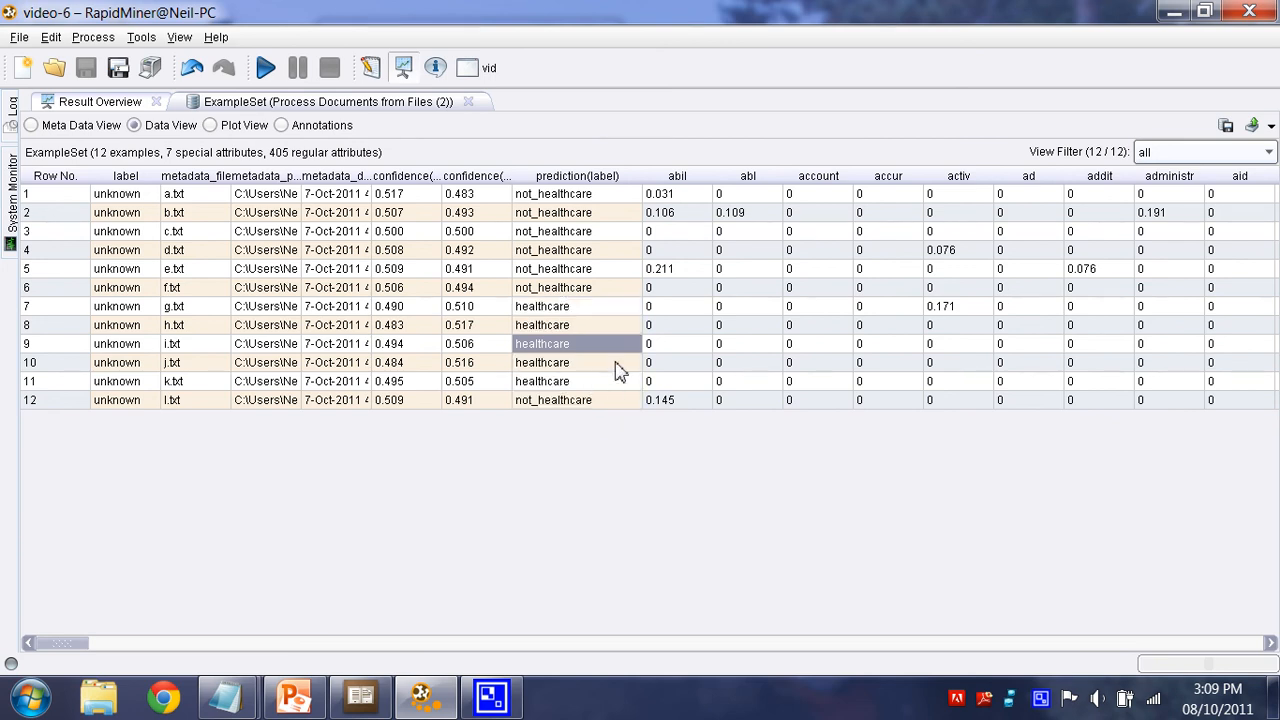
drag(626, 268, 612, 290)
click(597, 362)
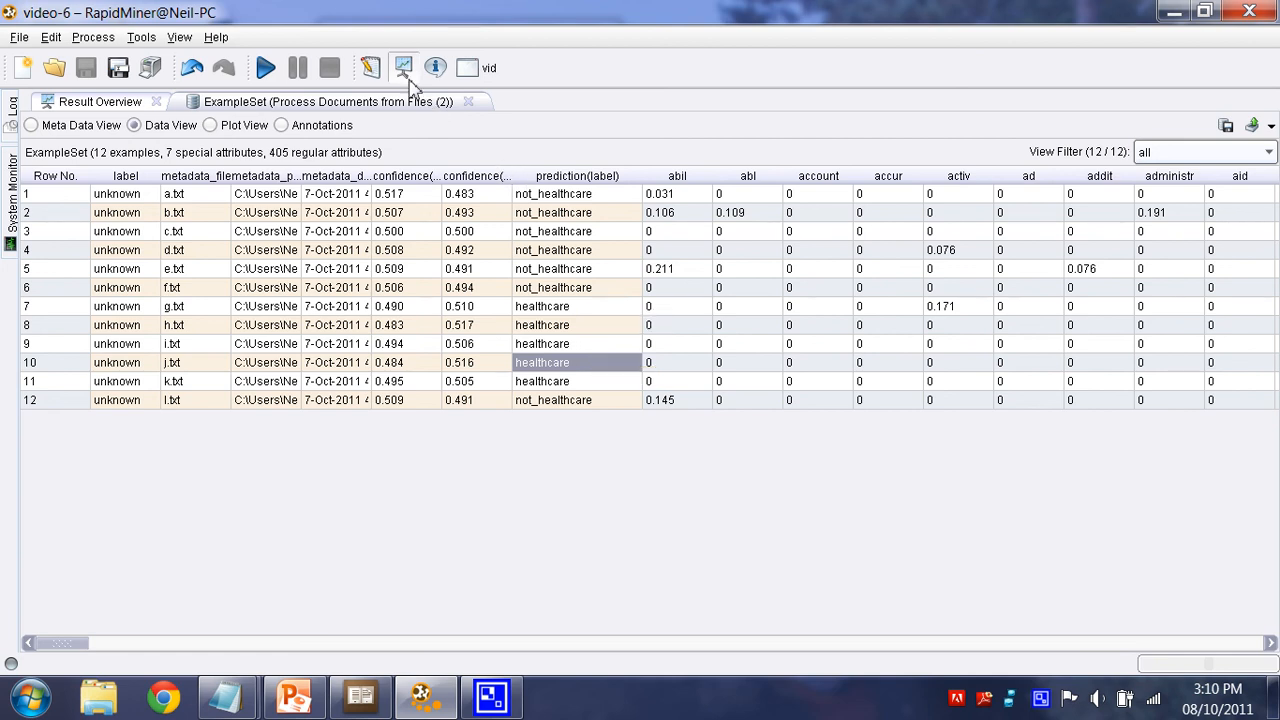
click(370, 66)
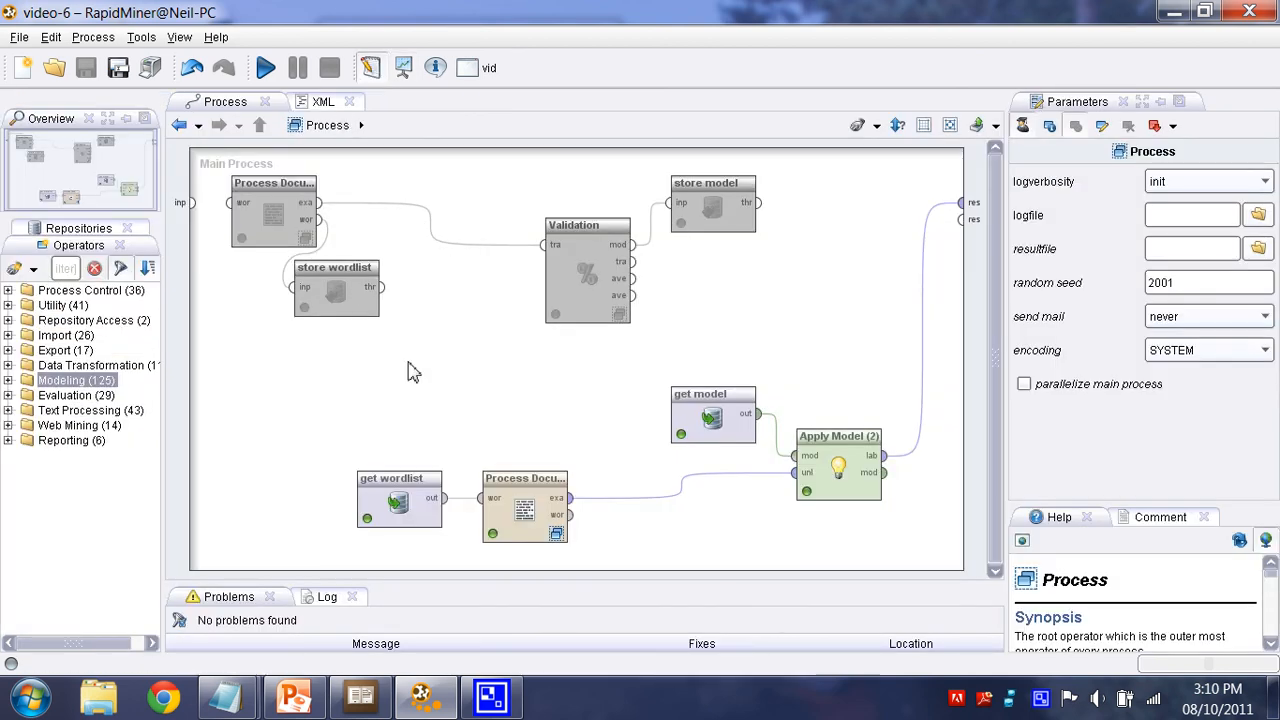